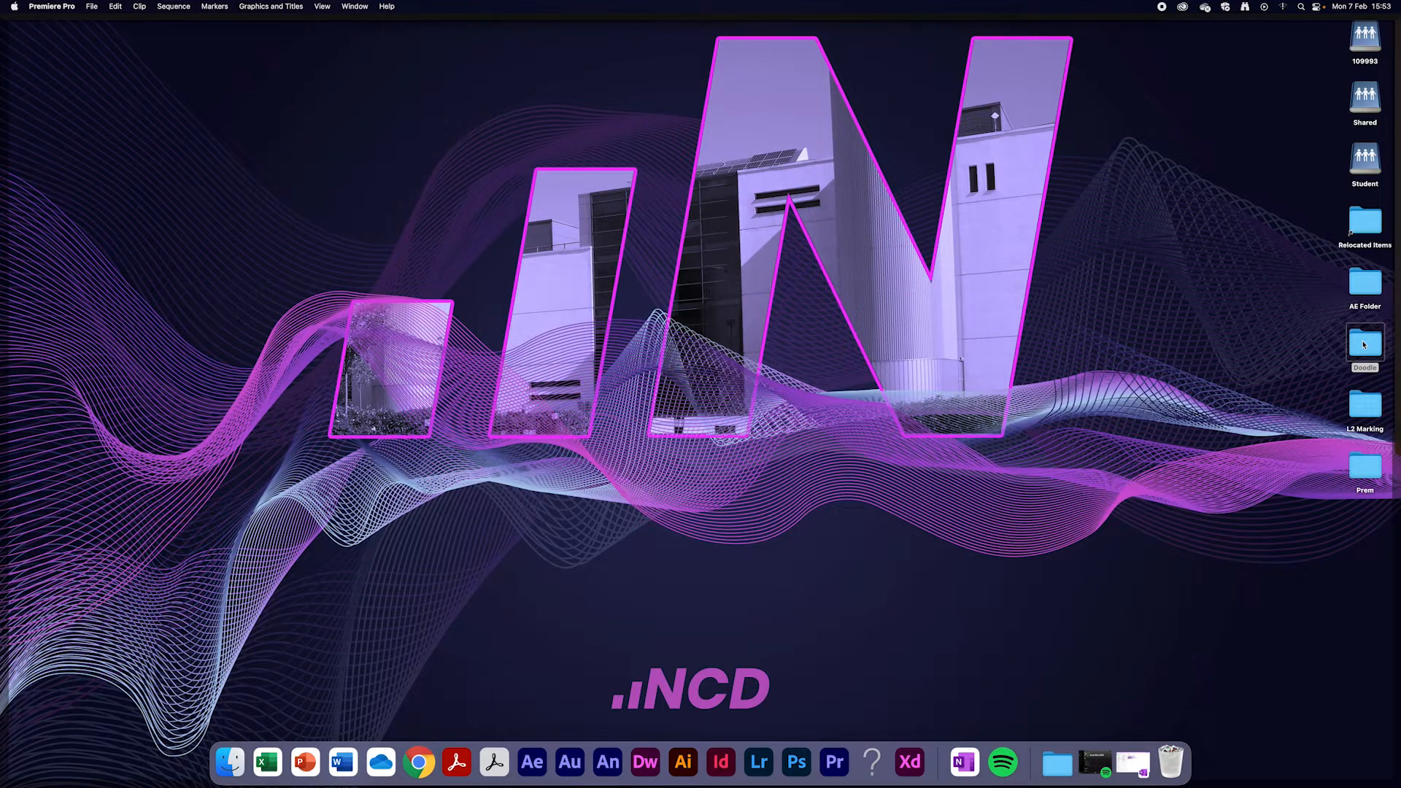
Open the Doodle folder on the desktop and preview the handwriting image PXL_20220207_143710516.jpg
{"action": "key", "text": "super+o"}
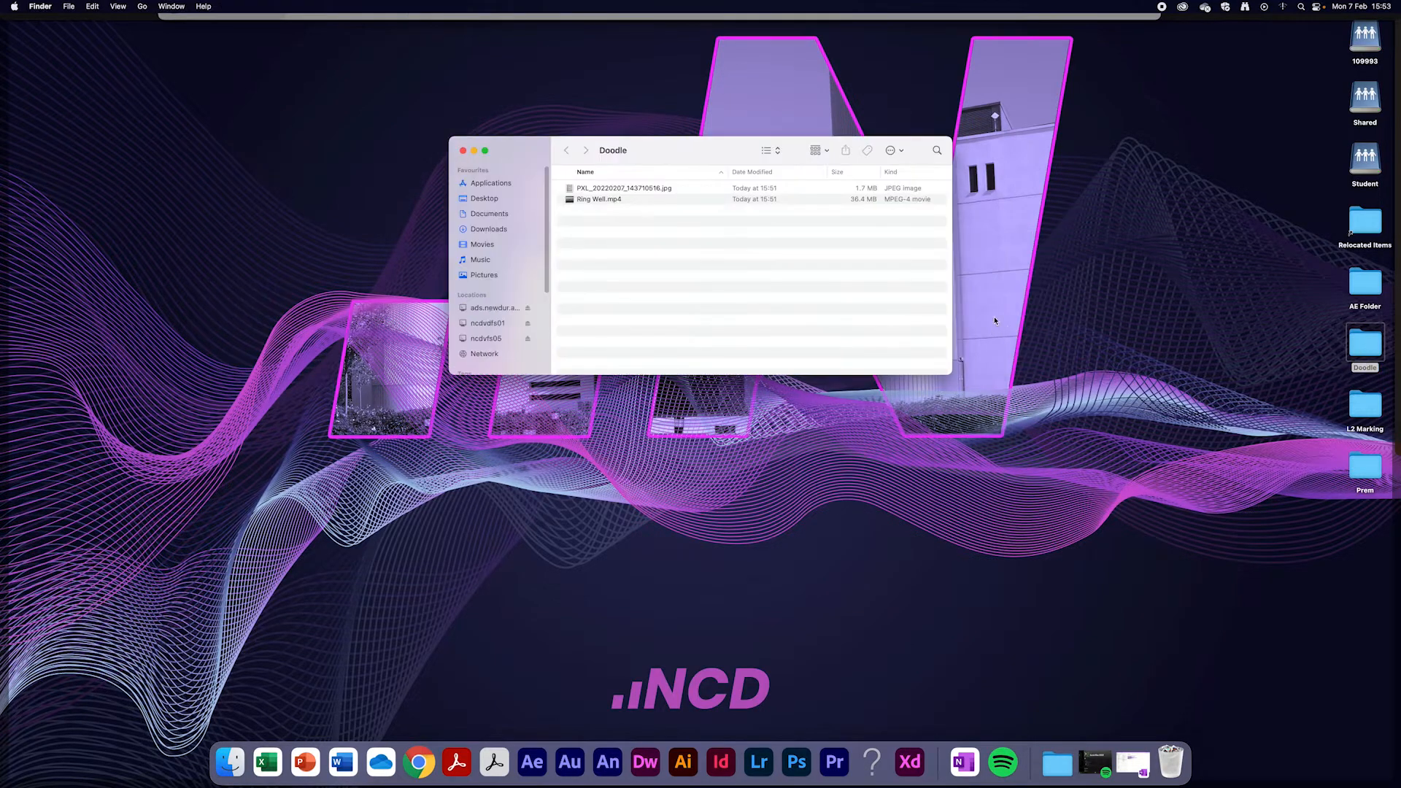
{"action": "left_click", "coordinate": [609, 200]}
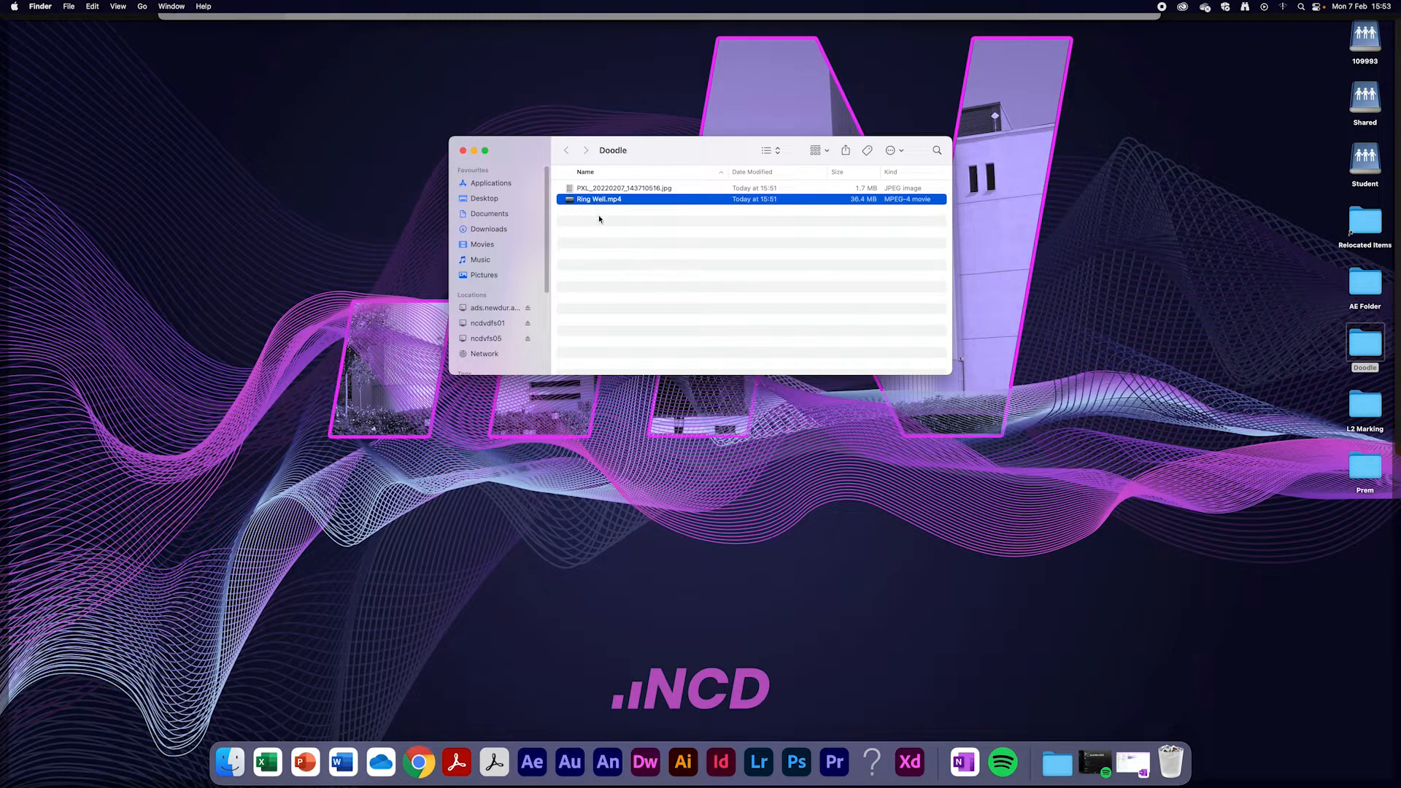
{"action": "left_click", "coordinate": [597, 189]}
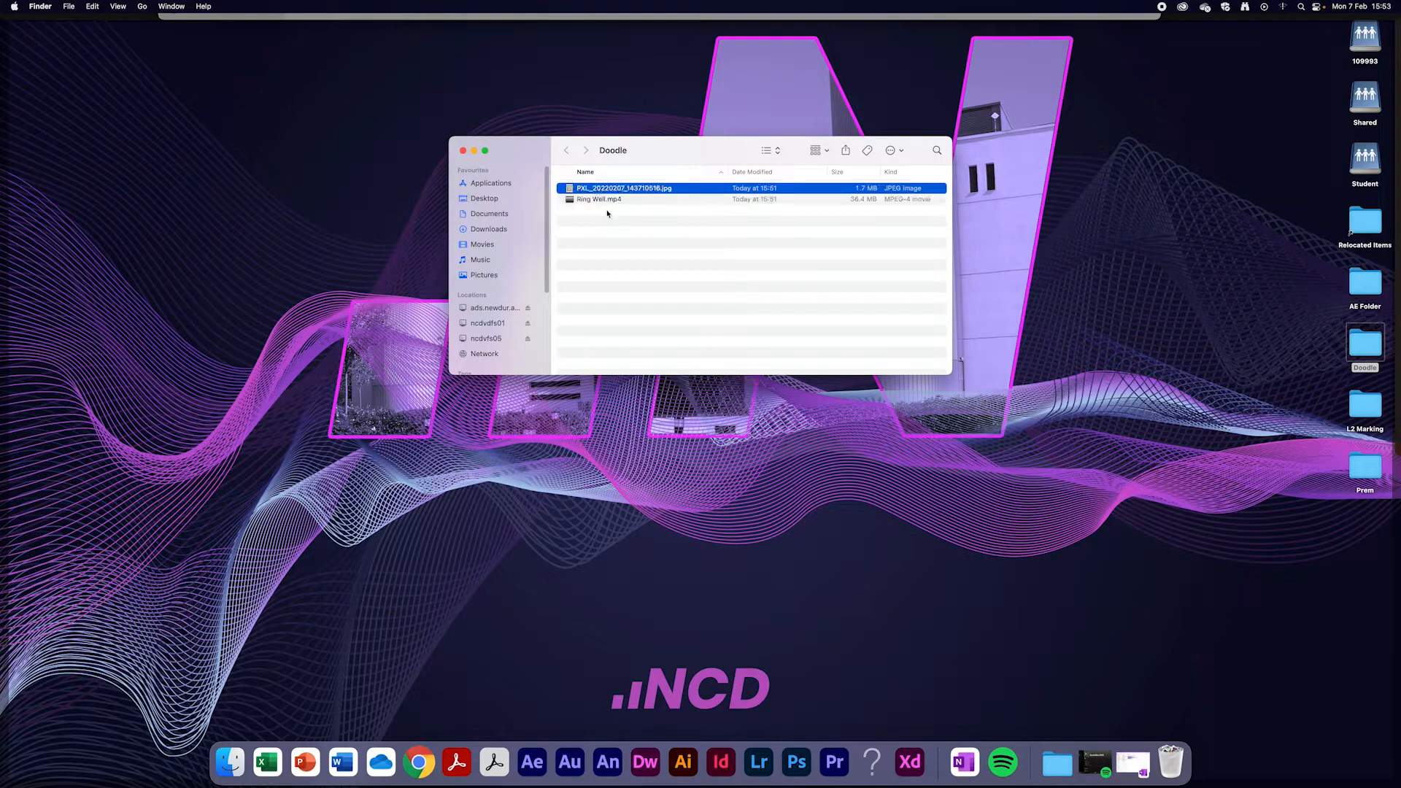
{"action": "key", "text": "space"}
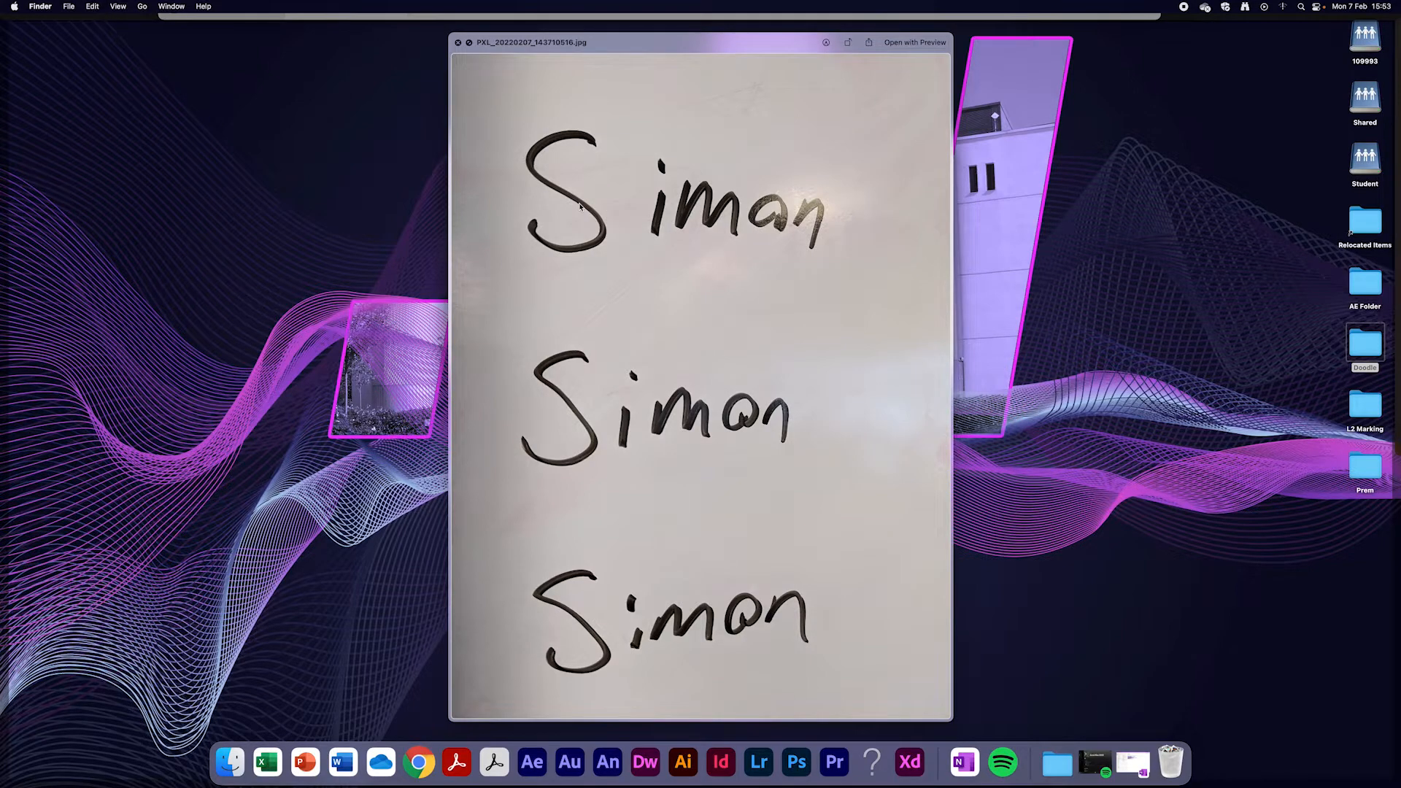
{"action": "key", "text": "space"}
Switch to Premiere Pro and create a new project named Doodle, saved in the desktop's Doodle folder
{"action": "key", "text": "F11"}
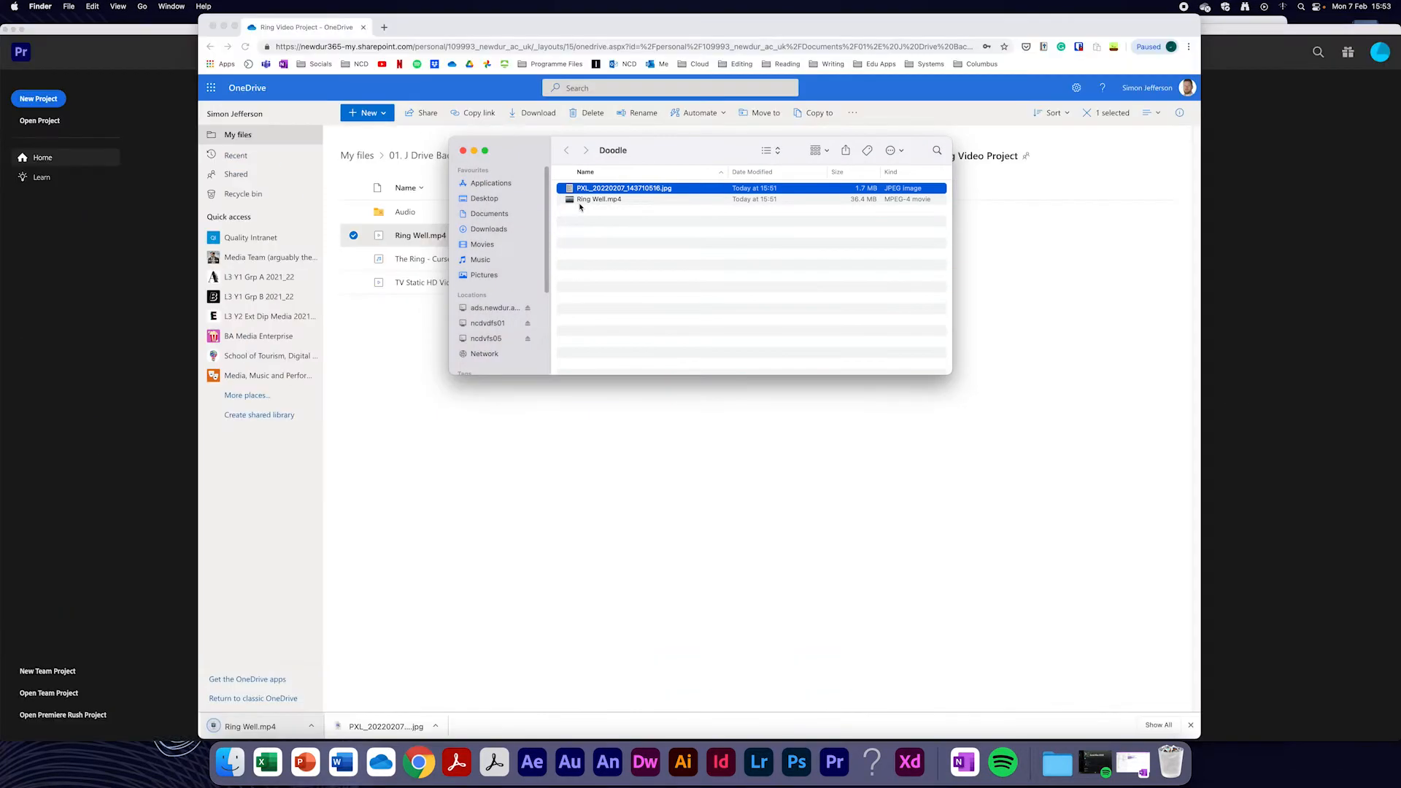
{"action": "left_click", "coordinate": [133, 359]}
{"action": "left_click", "coordinate": [38, 98]}
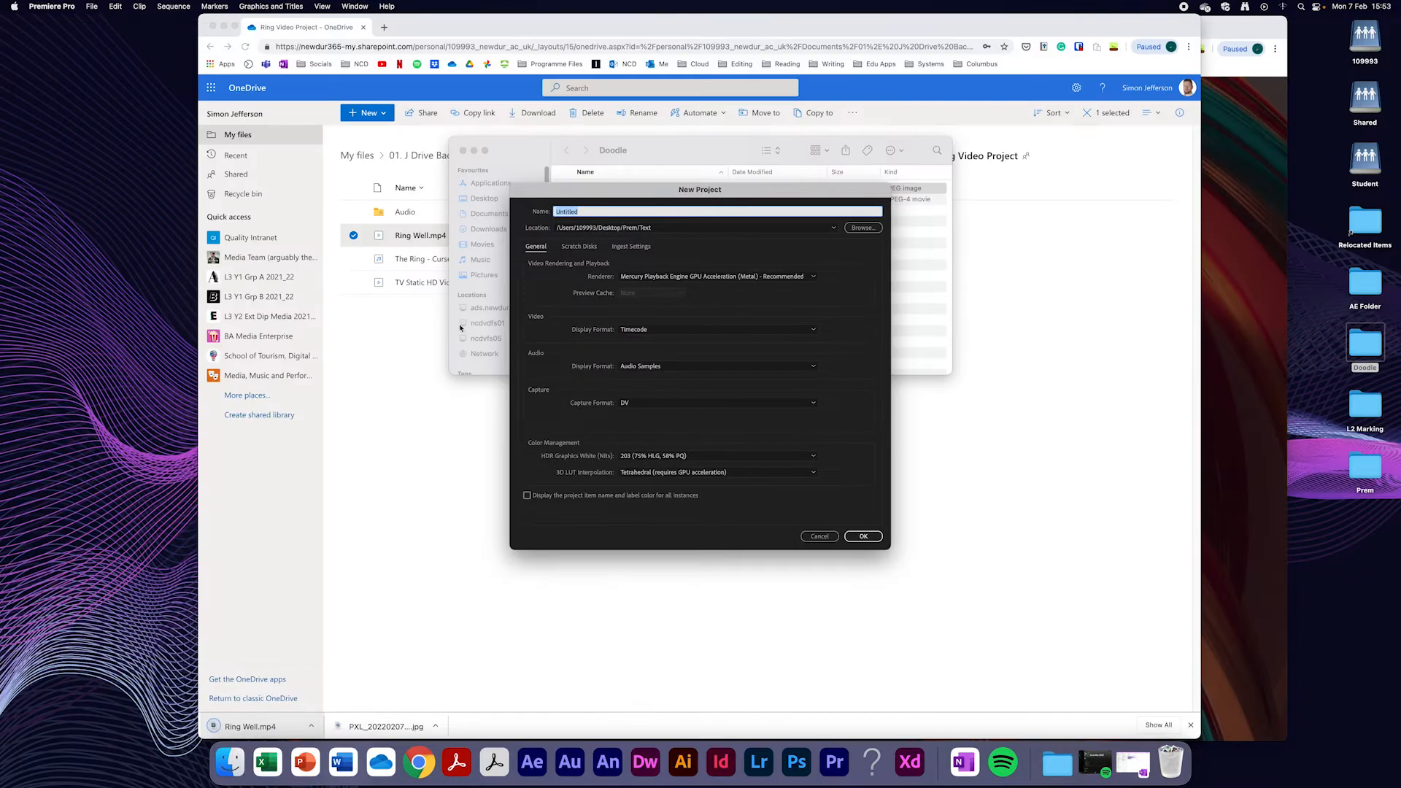
{"action": "type", "text": "Doodle"}
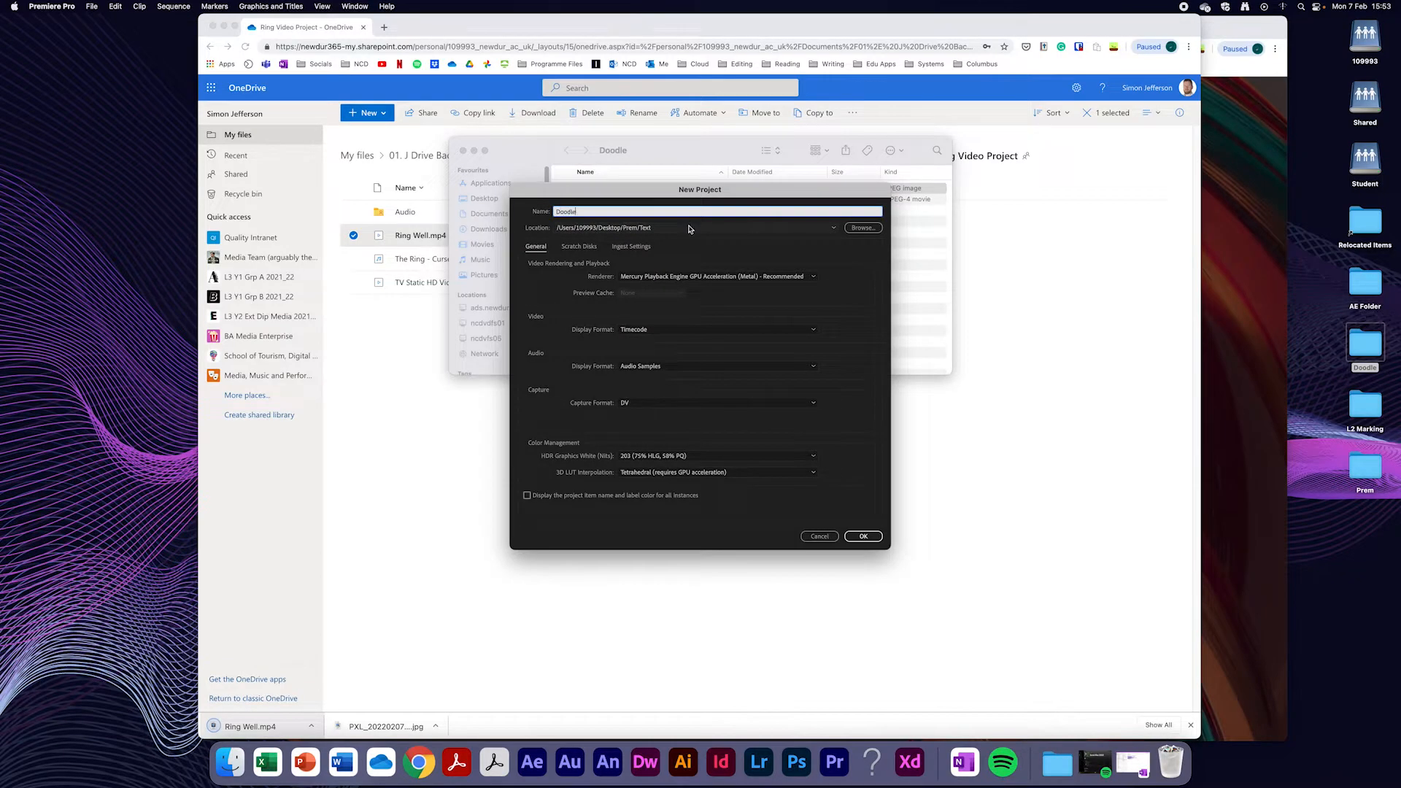
{"action": "left_click", "coordinate": [847, 230]}
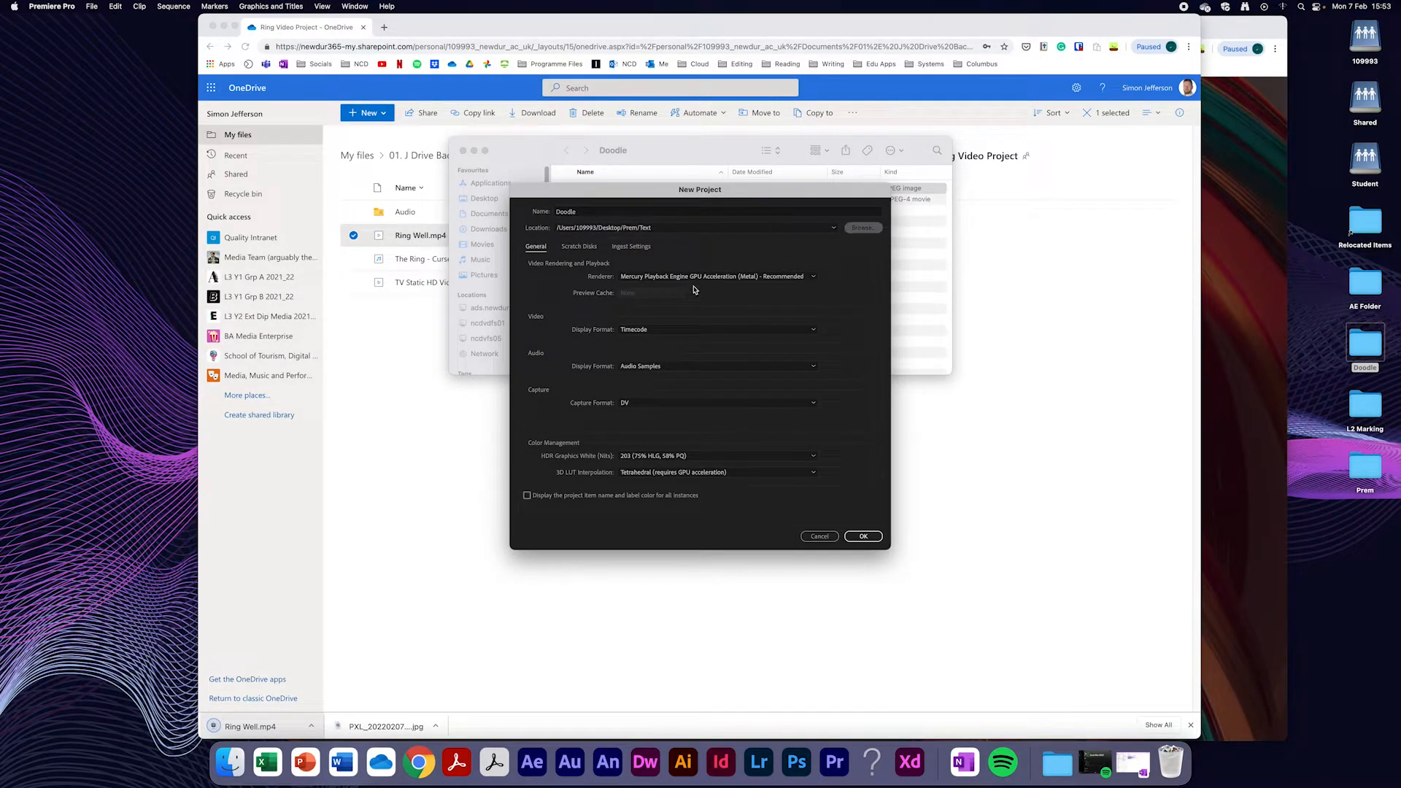
{"action": "left_click", "coordinate": [581, 260]}
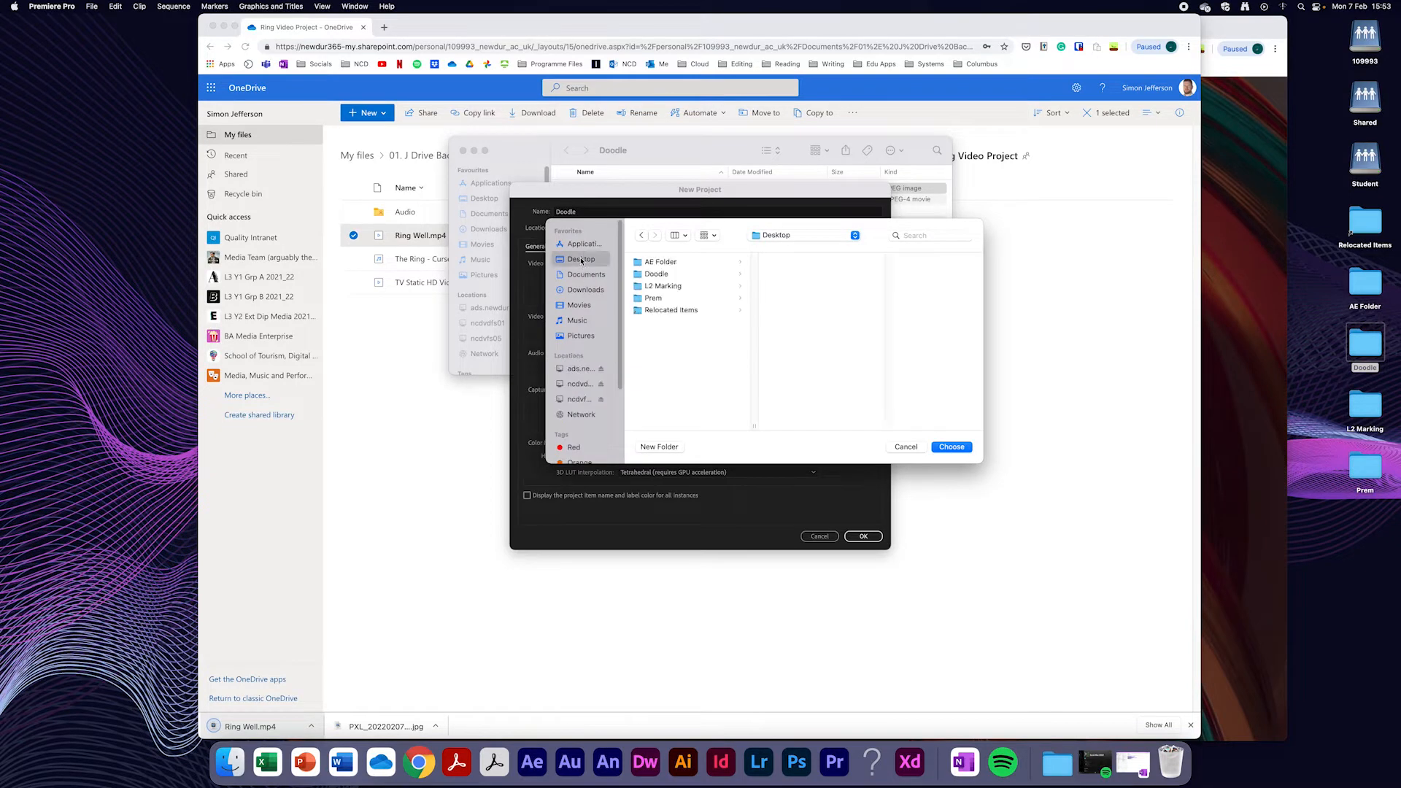
{"action": "left_click", "coordinate": [672, 274]}
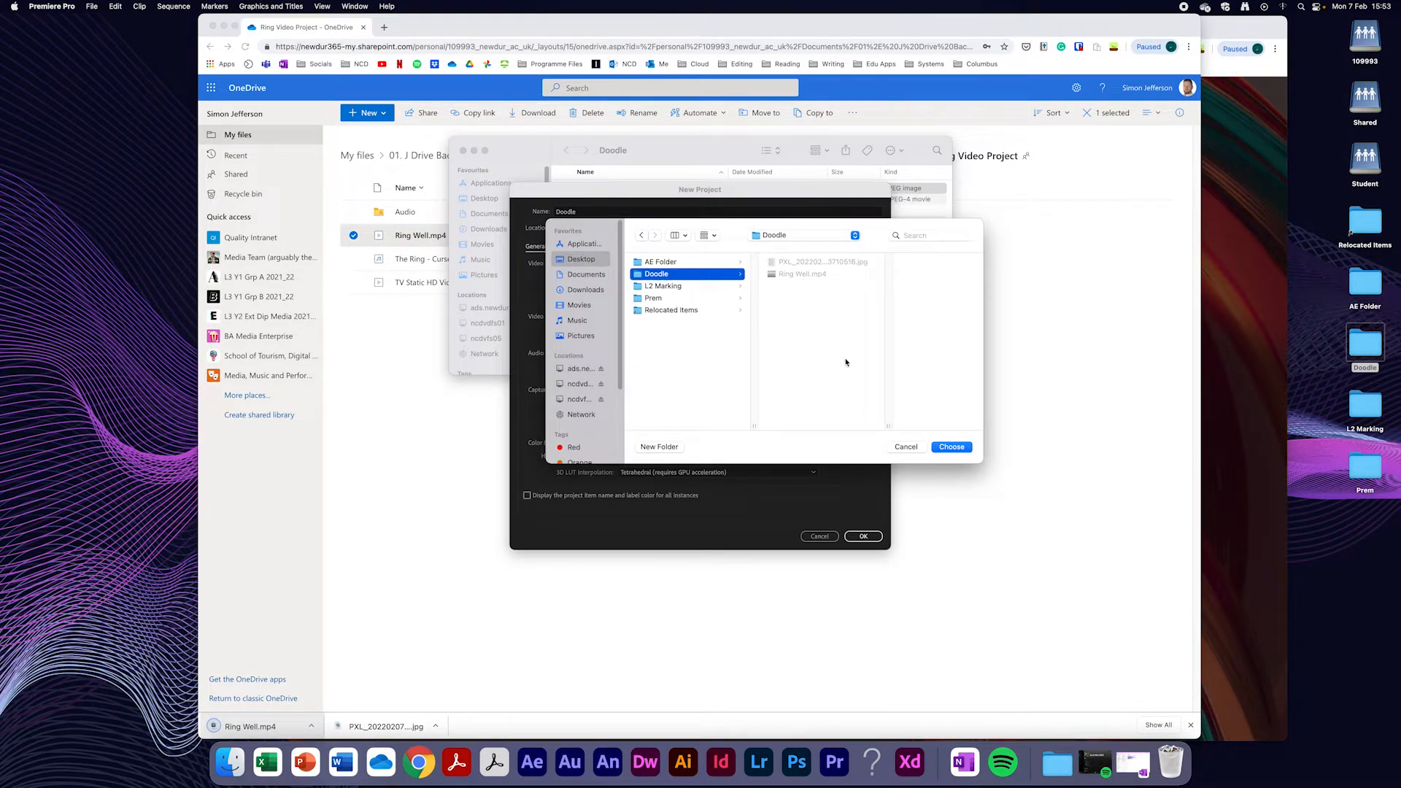
{"action": "left_click", "coordinate": [954, 447]}
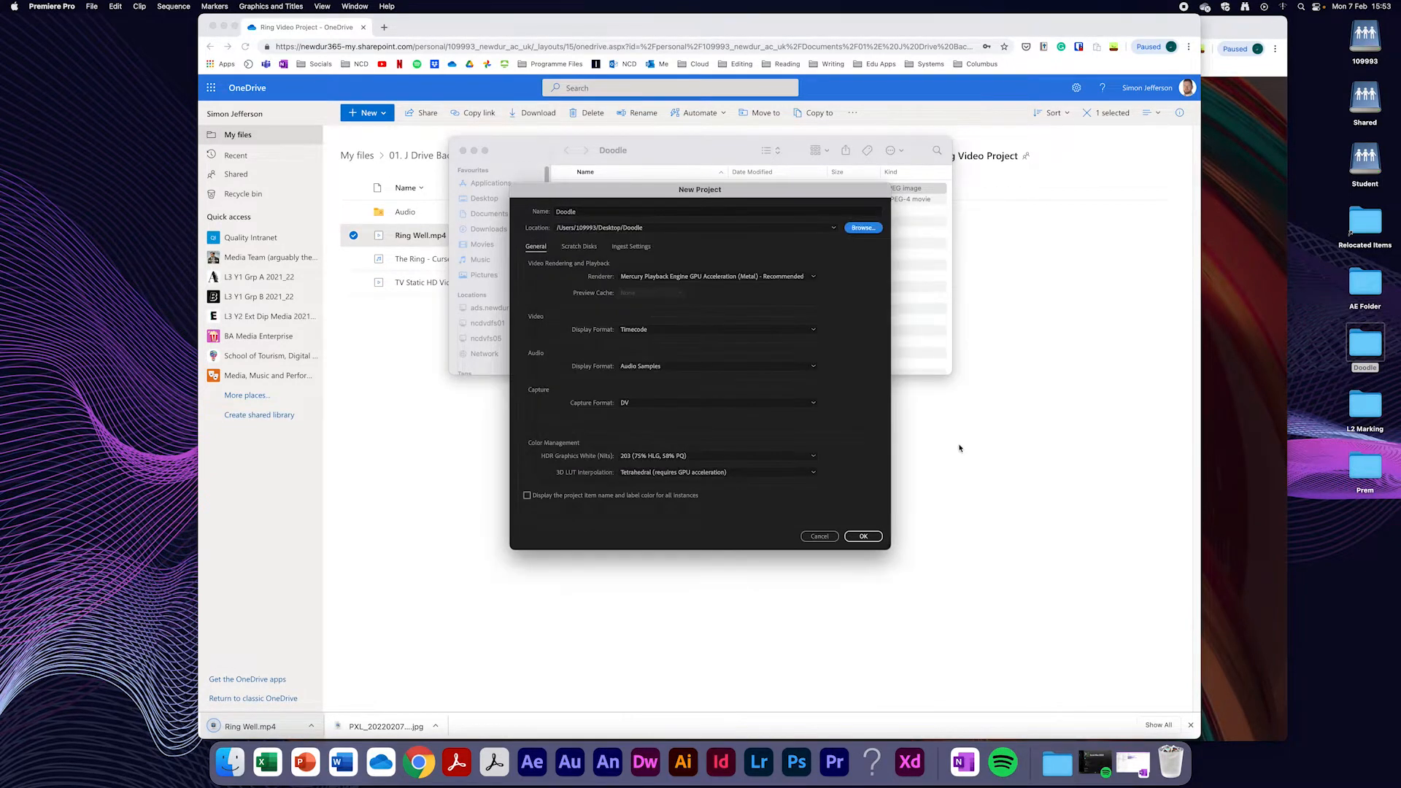
{"action": "left_click", "coordinate": [863, 536]}
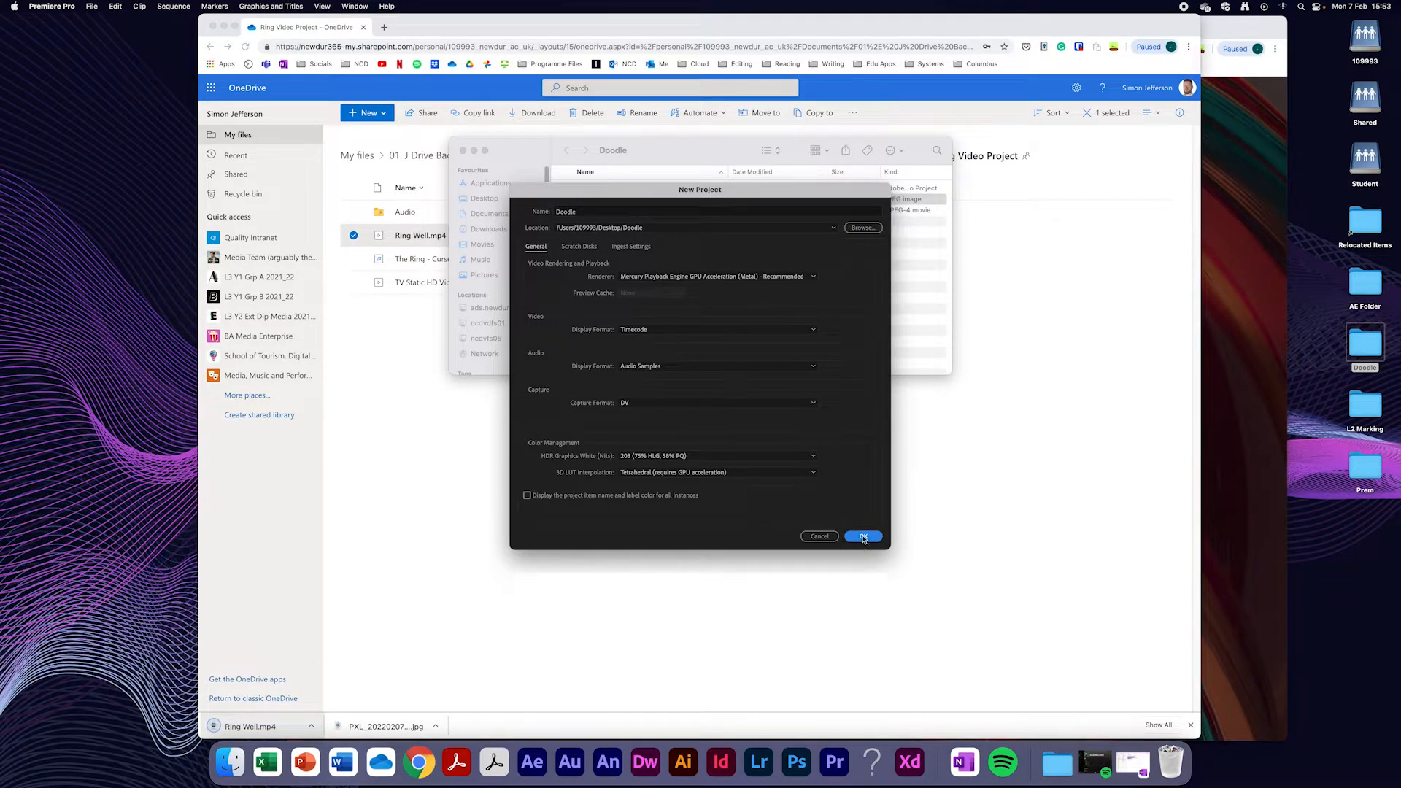
{"action": "left_click", "coordinate": [875, 542]}
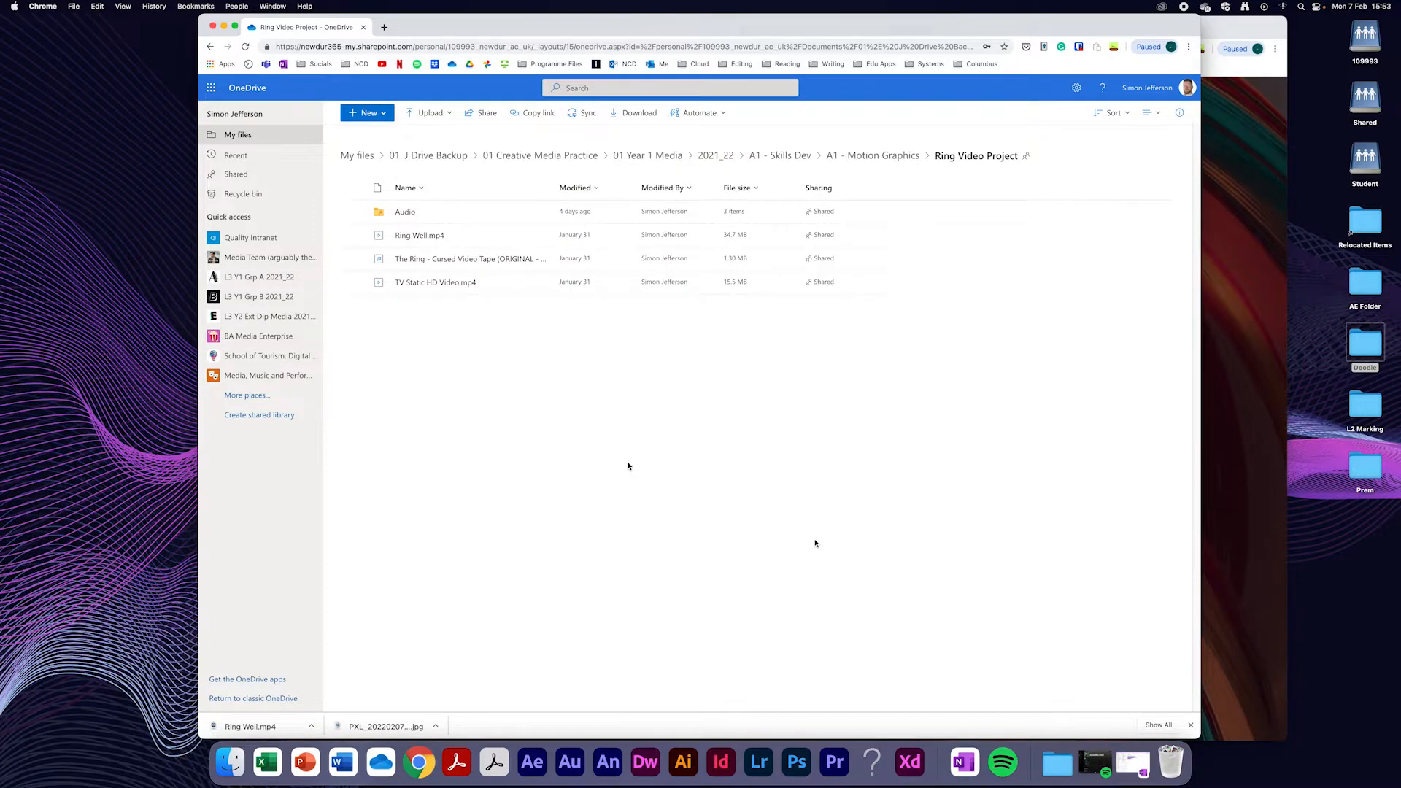
Minimise the OneDrive browser, Creative Cloud, Doodle folder and Adobe sign-in windows
{"action": "left_click", "coordinate": [224, 27]}
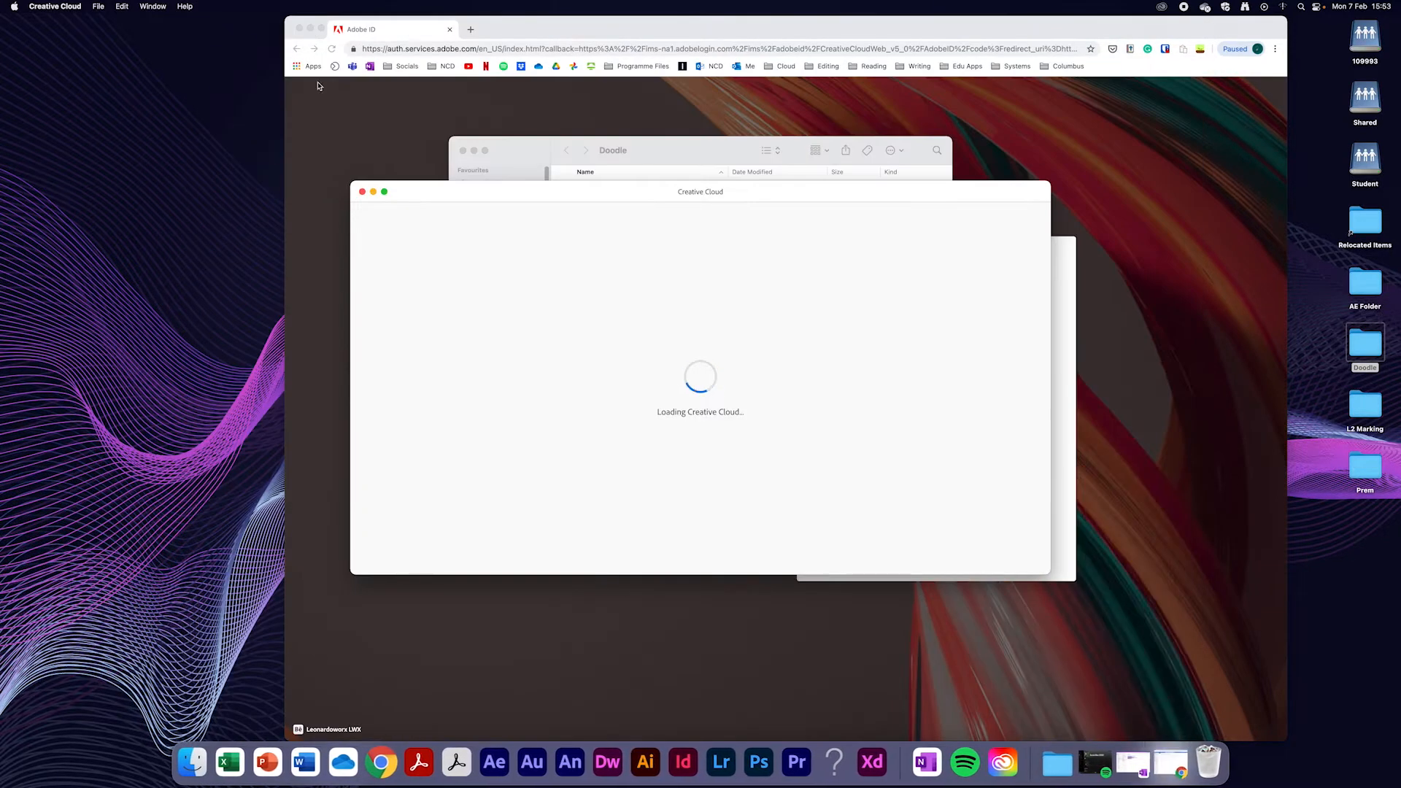
{"action": "left_click", "coordinate": [374, 193]}
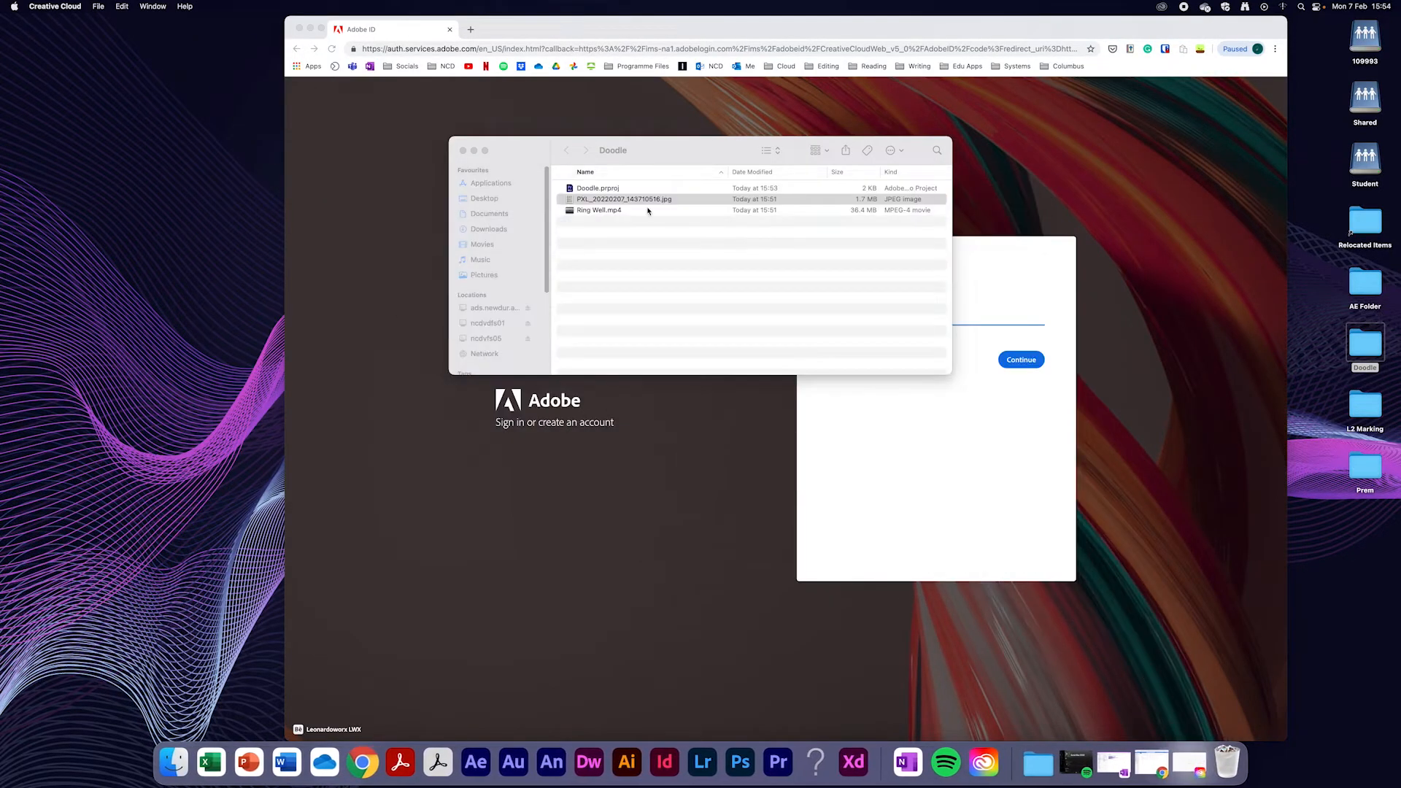
{"action": "left_click", "coordinate": [474, 151]}
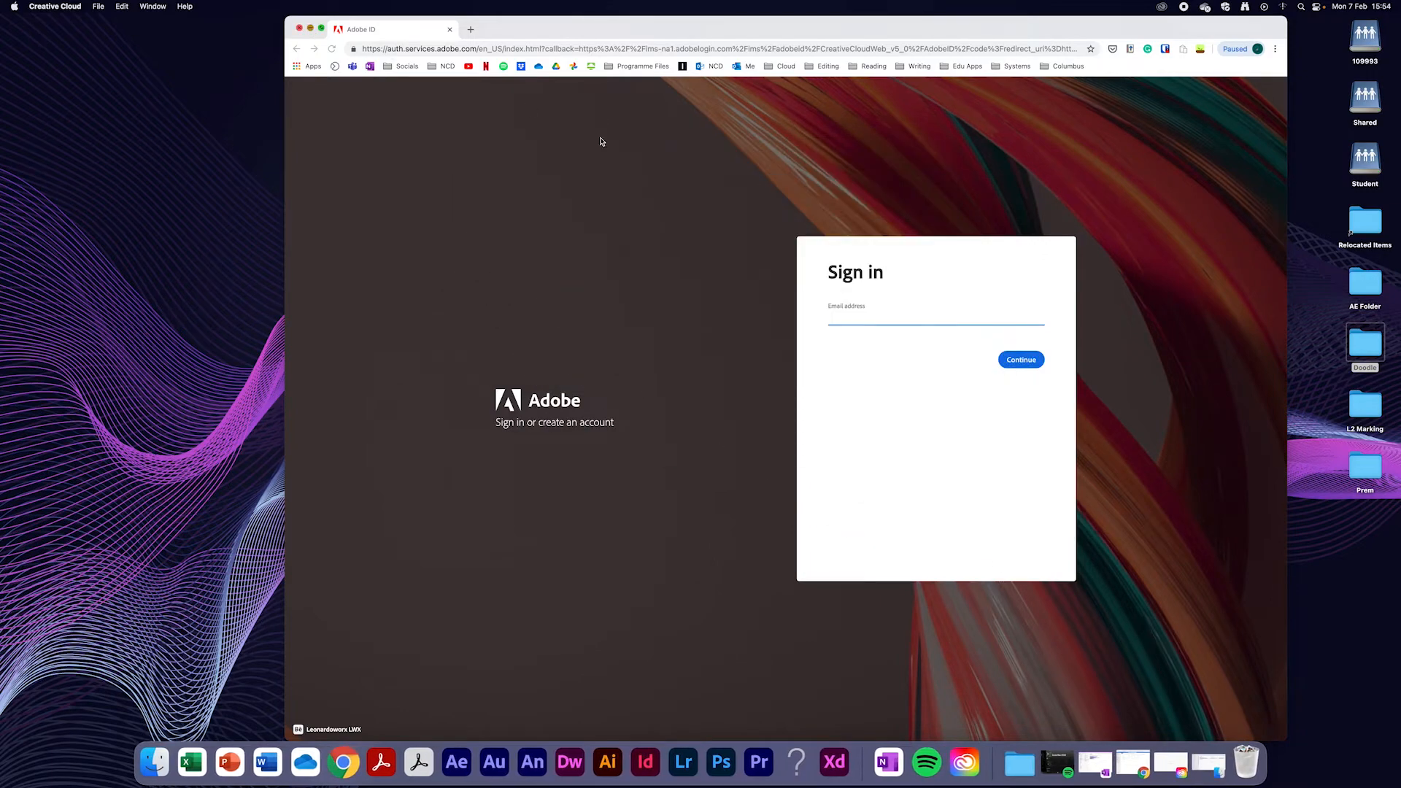
{"action": "left_click", "coordinate": [310, 29]}
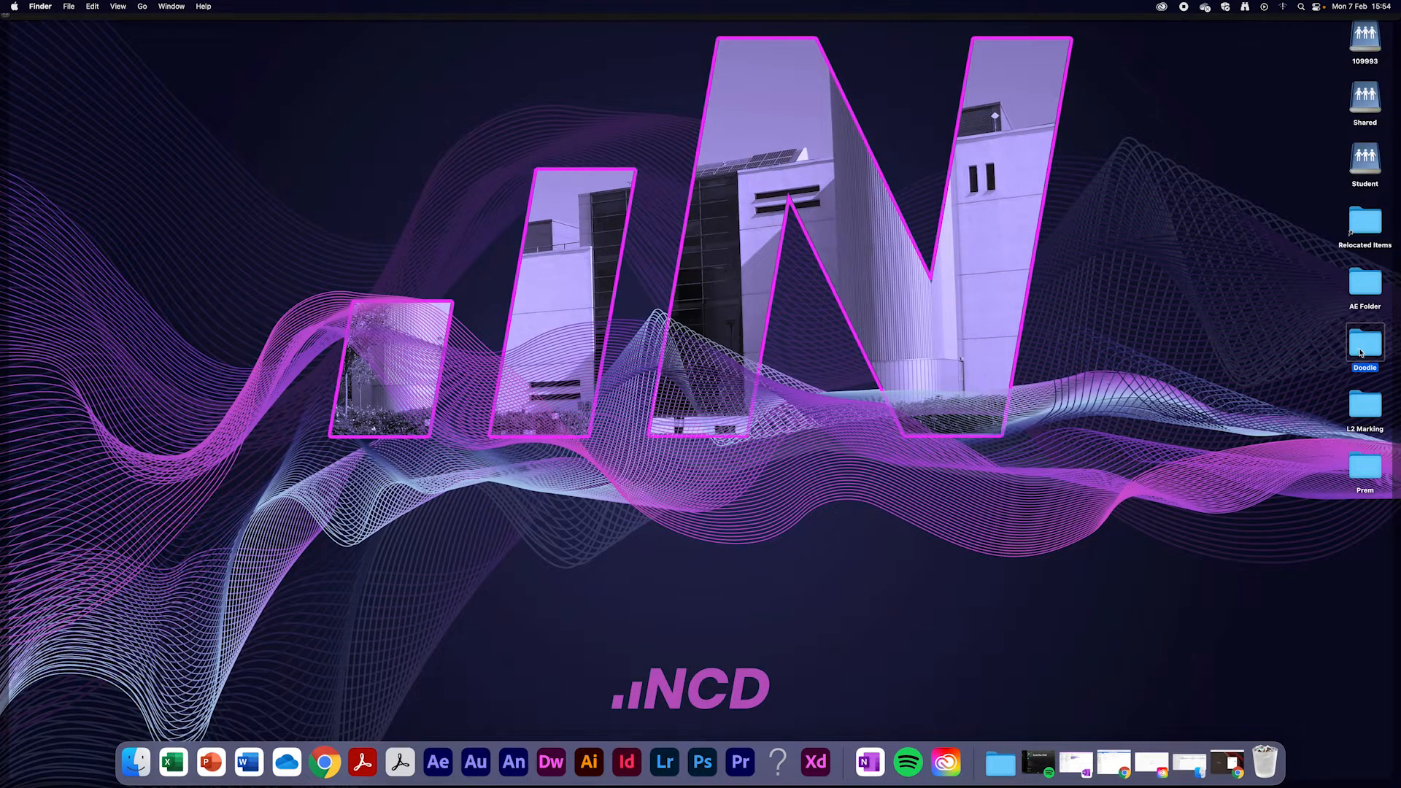
Import PXL_20220207_143710516.jpg and Ring Well.mp4 from the desktop's Doodle folder into the Premiere Pro project
{"action": "double_click", "coordinate": [1362, 353]}
{"action": "left_click_drag", "start_coordinate": [650, 226], "coordinate": [121, 578]}
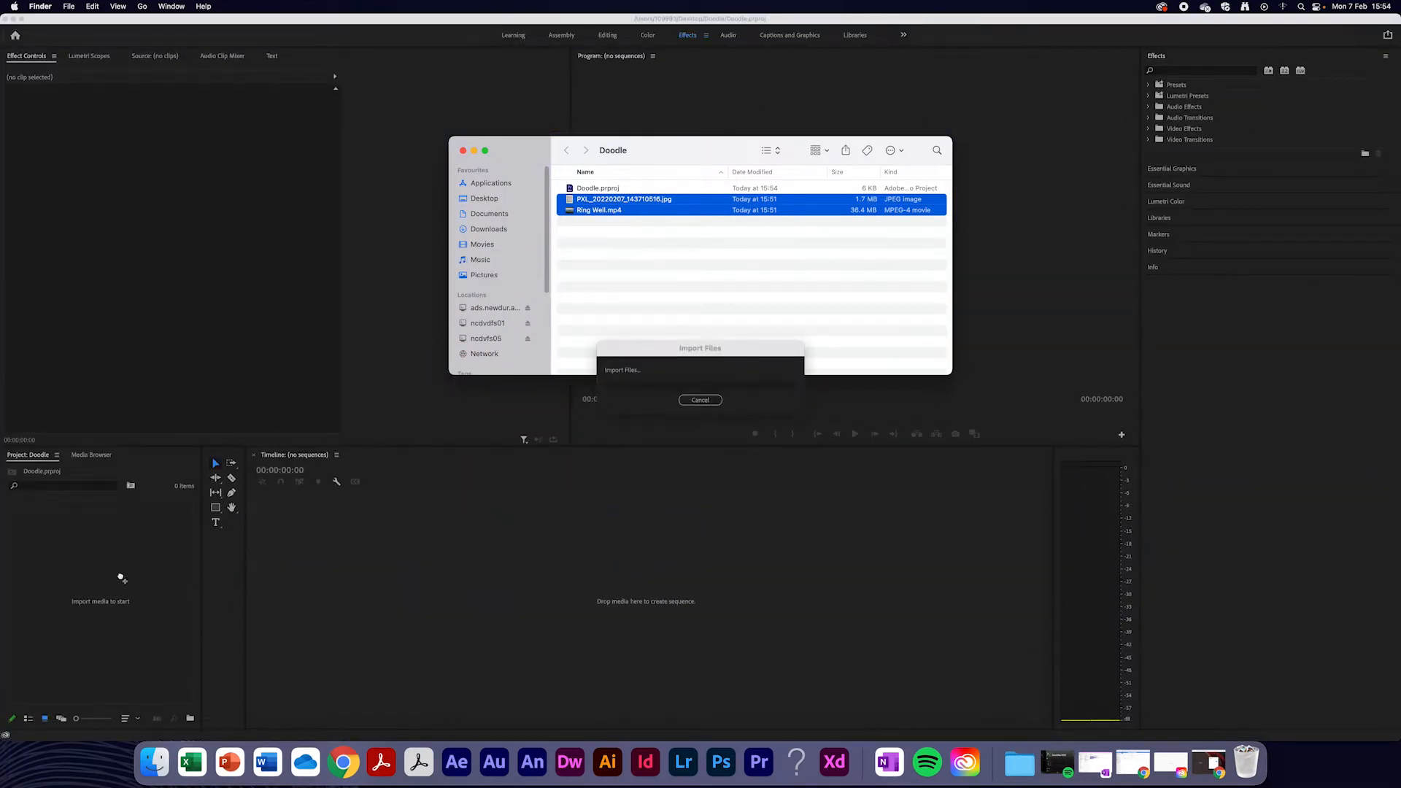
{"action": "left_click", "coordinate": [116, 614]}
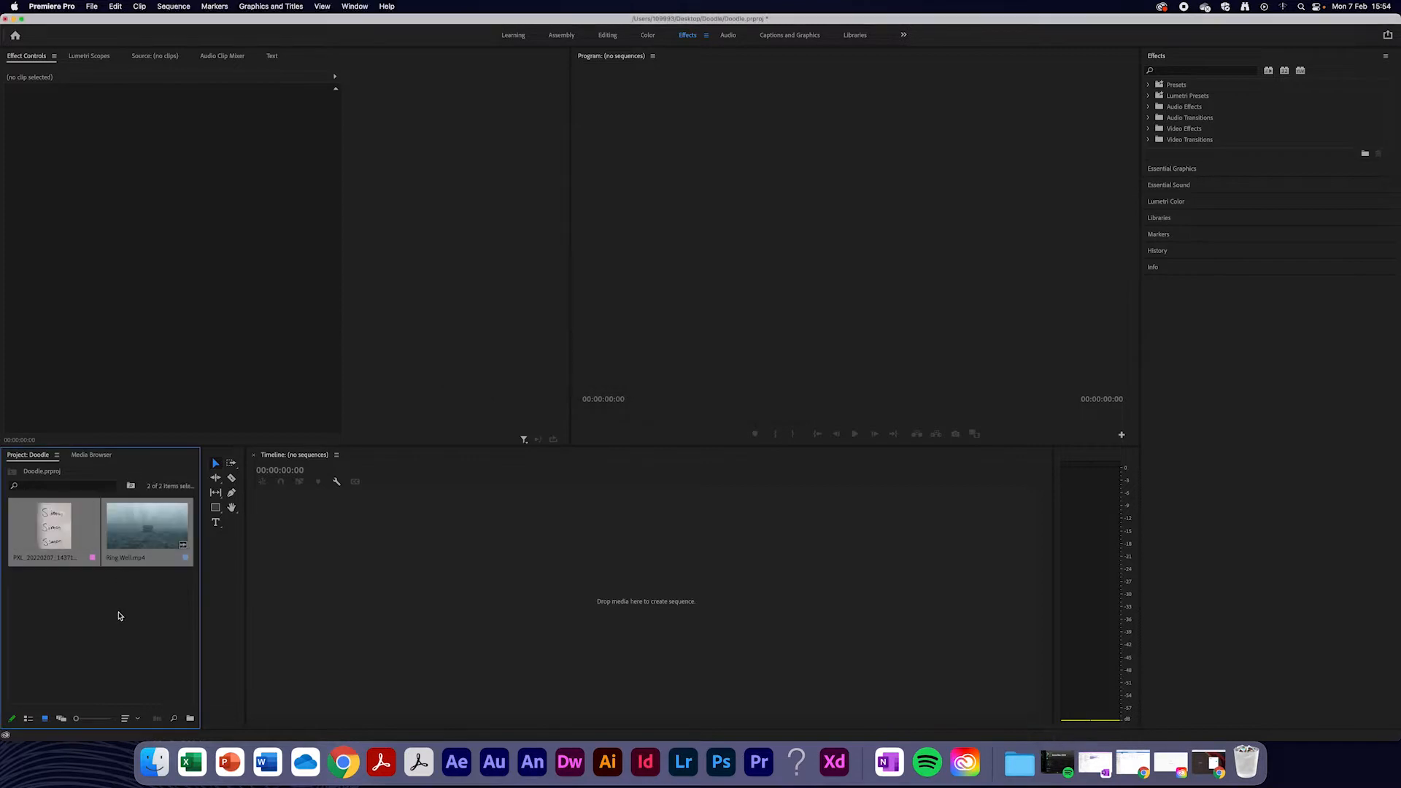
Create a sequence from the Ring Well.mp4 clip and review its sequence settings without changing them
{"action": "left_click", "coordinate": [135, 608]}
{"action": "left_click_drag", "start_coordinate": [139, 538], "coordinate": [307, 557]}
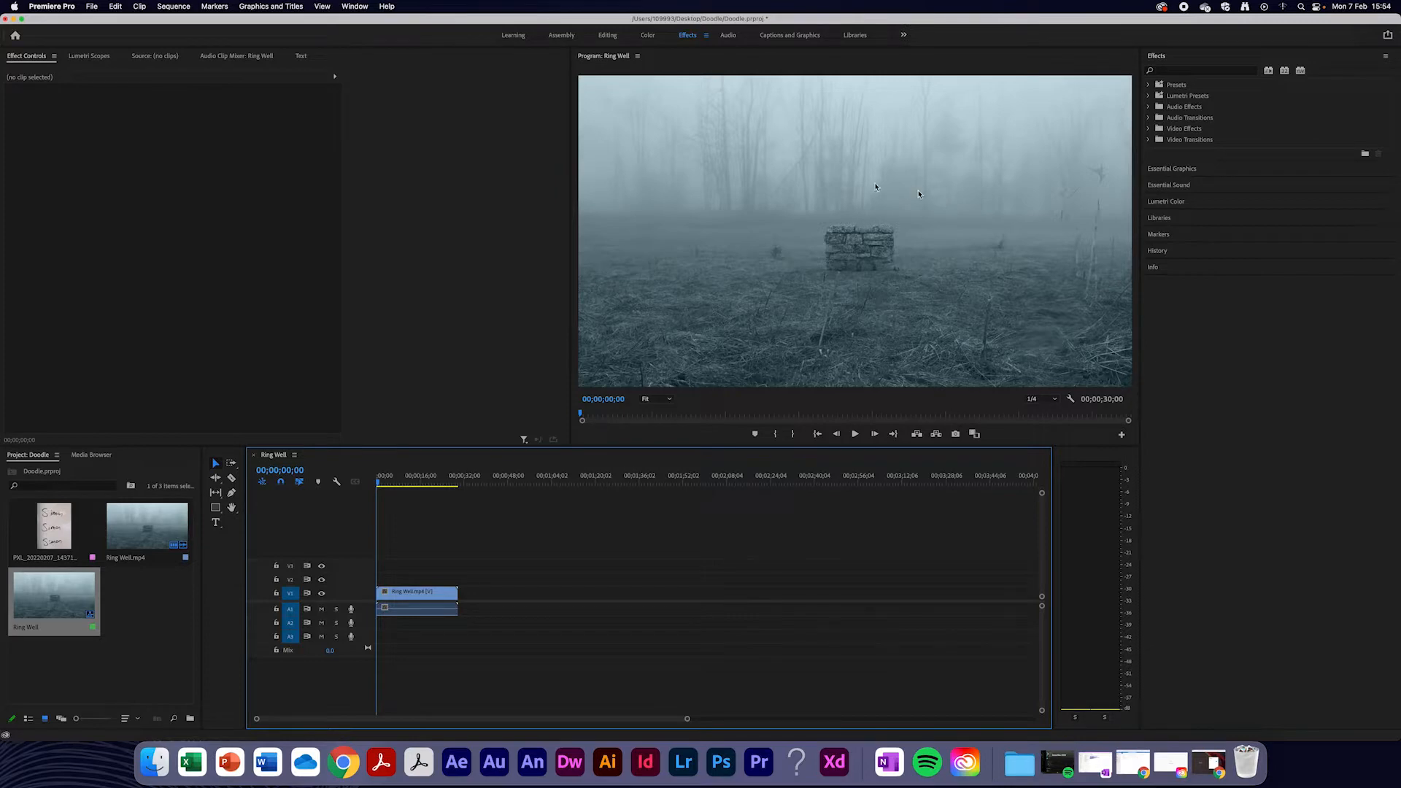
{"action": "left_click", "coordinate": [176, 7]}
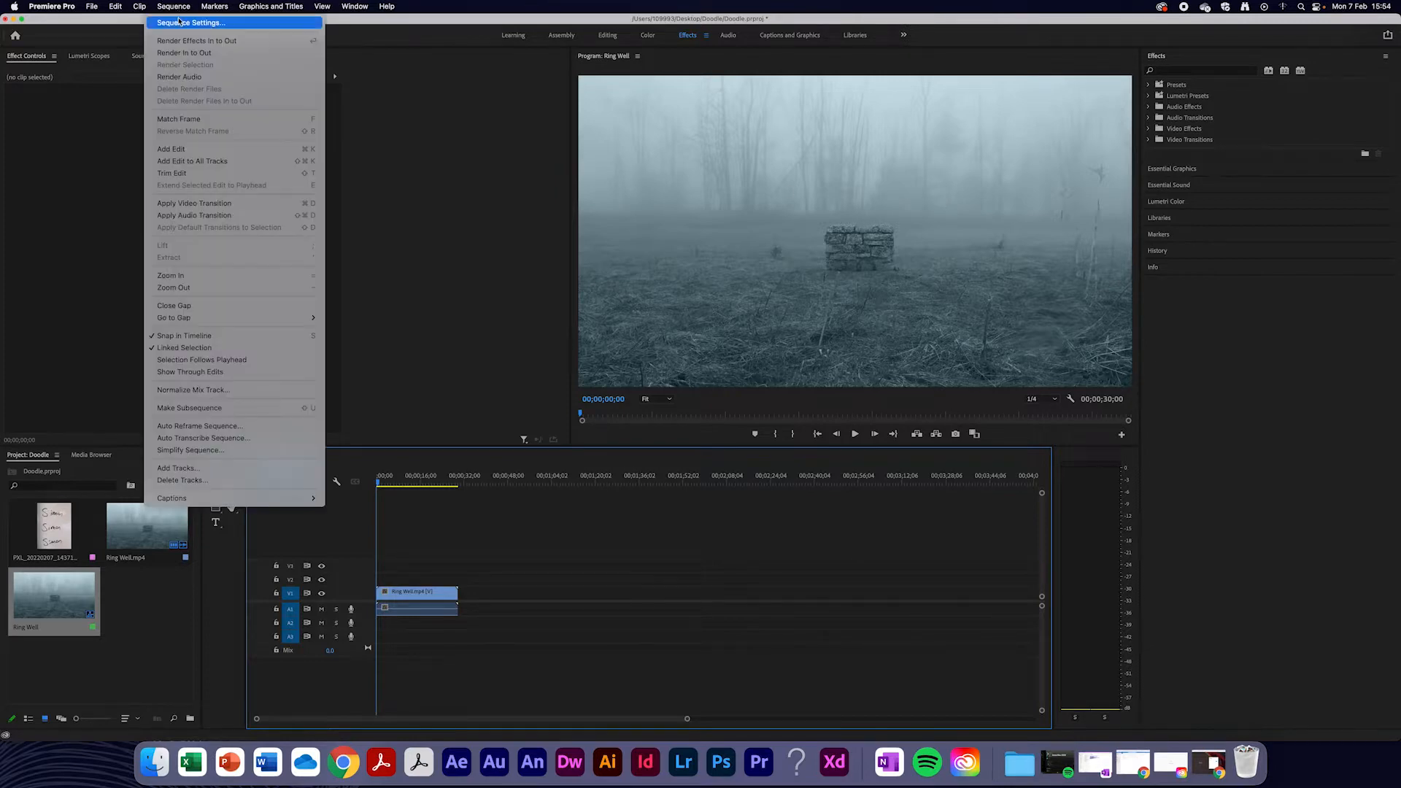
{"action": "left_click", "coordinate": [182, 19]}
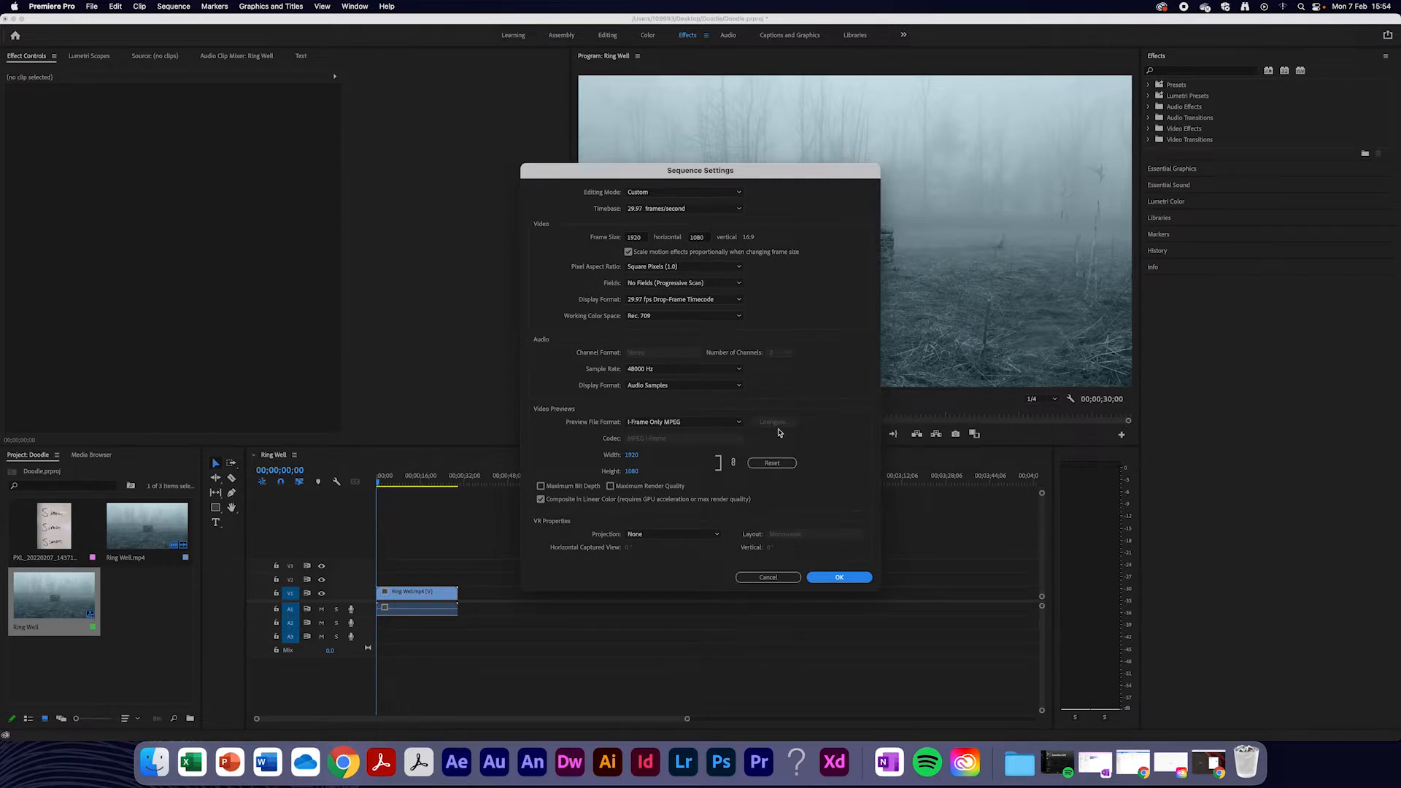
{"action": "left_click", "coordinate": [838, 577]}
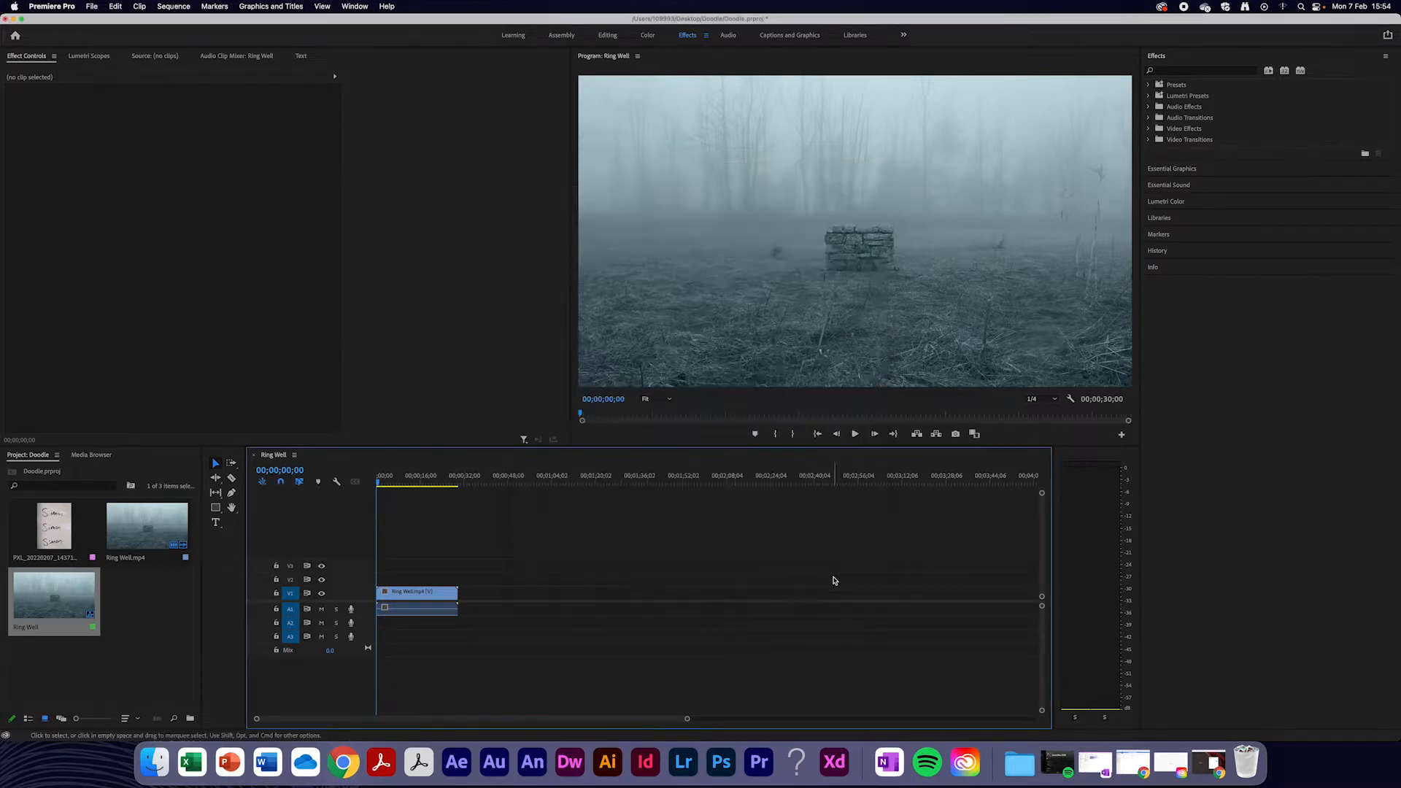
Place the handwriting image on track V2 above the Ring Well clip and extend it to the clip's 30-second duration
{"action": "left_click", "coordinate": [149, 615]}
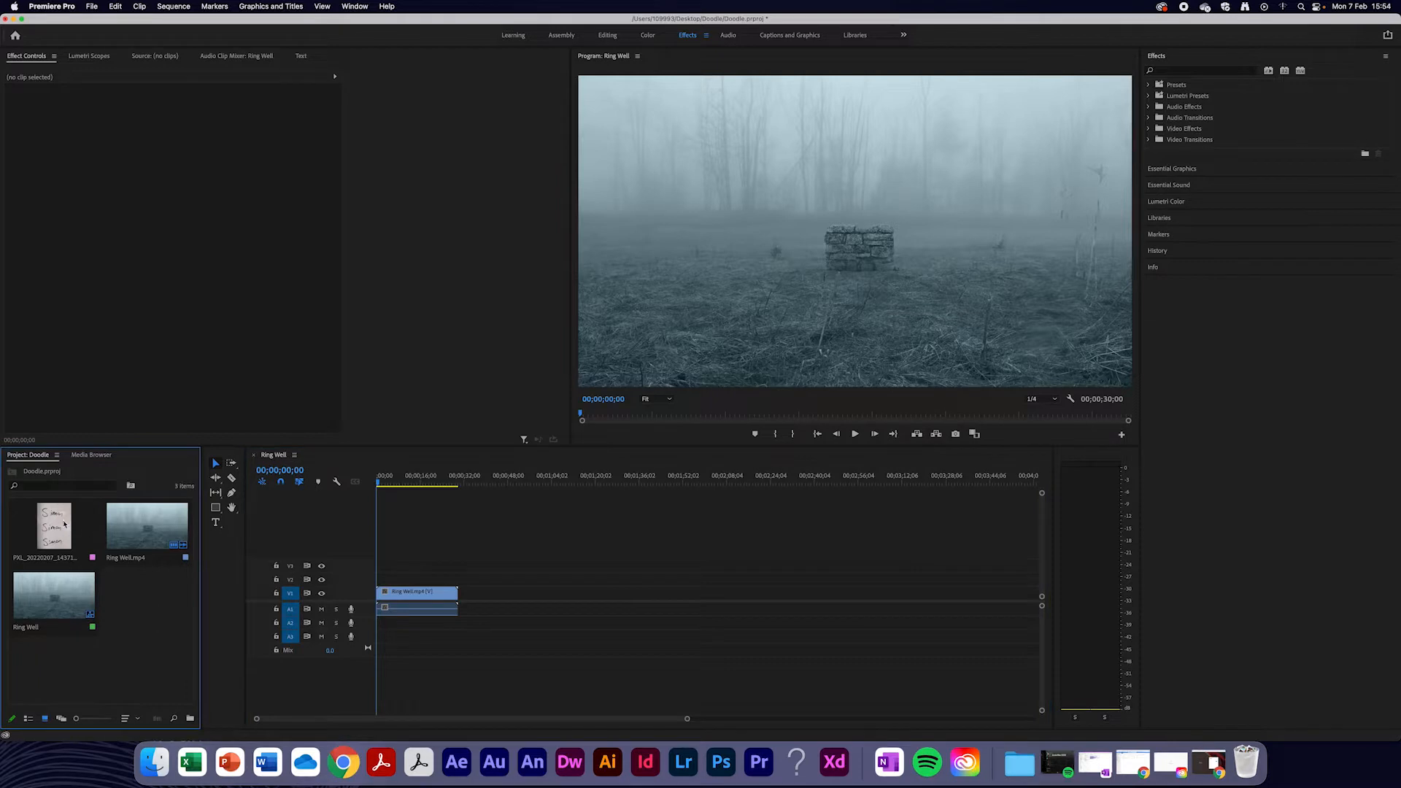
{"action": "left_click_drag", "start_coordinate": [59, 524], "coordinate": [452, 576]}
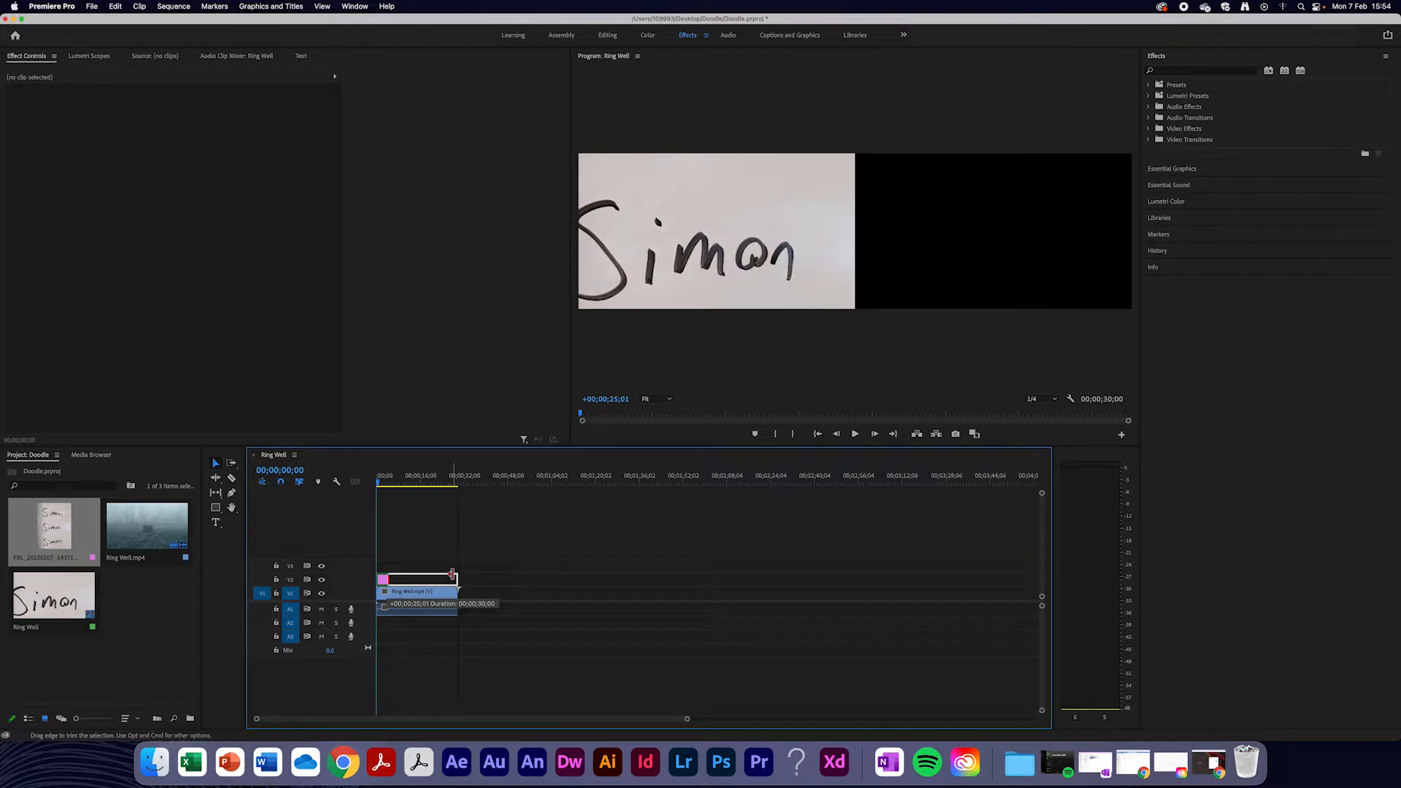
{"action": "left_click_drag", "start_coordinate": [453, 575], "coordinate": [452, 576]}
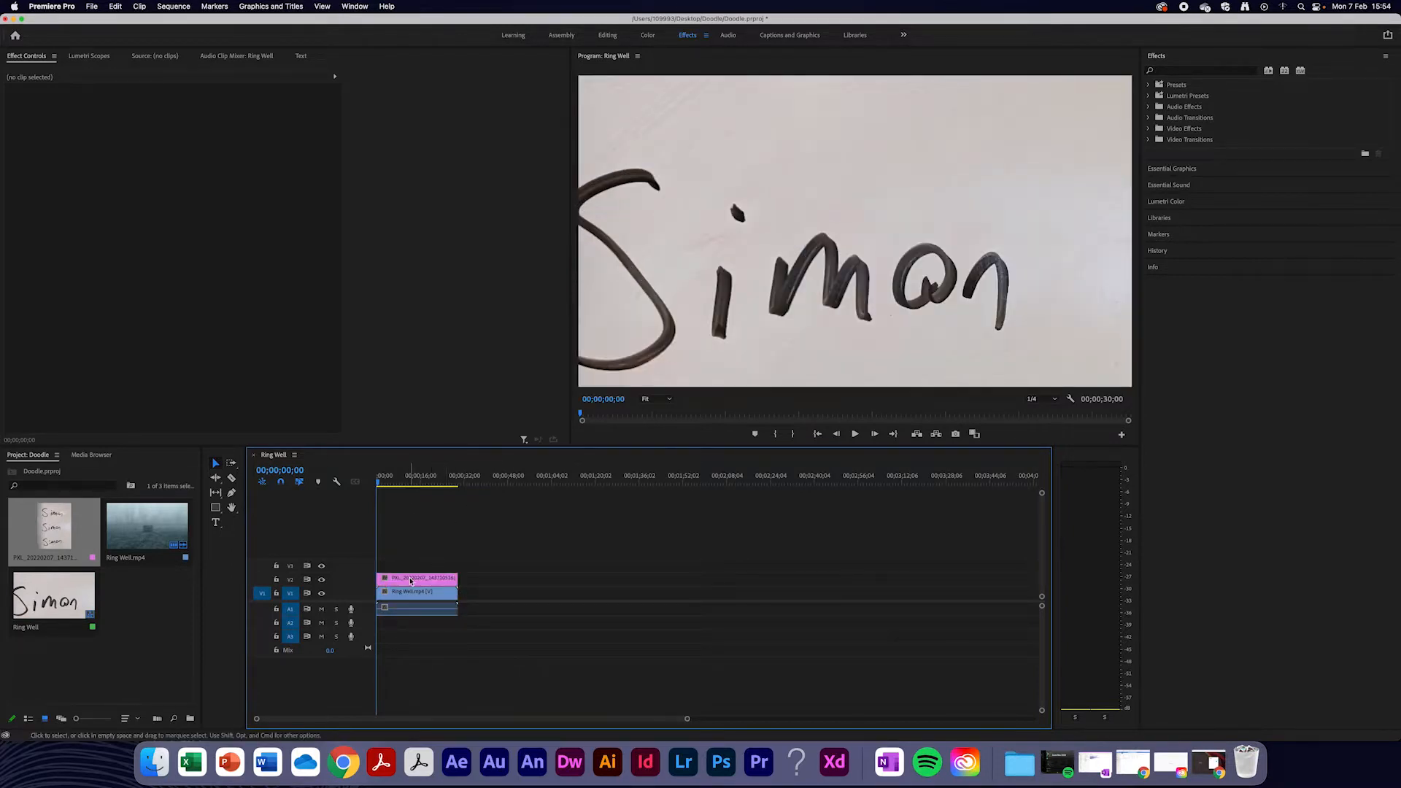
Set the handwriting image's position to 1137, -871 to frame its bottommost word, and choose 1/4 playback resolution
{"action": "left_click", "coordinate": [411, 581]}
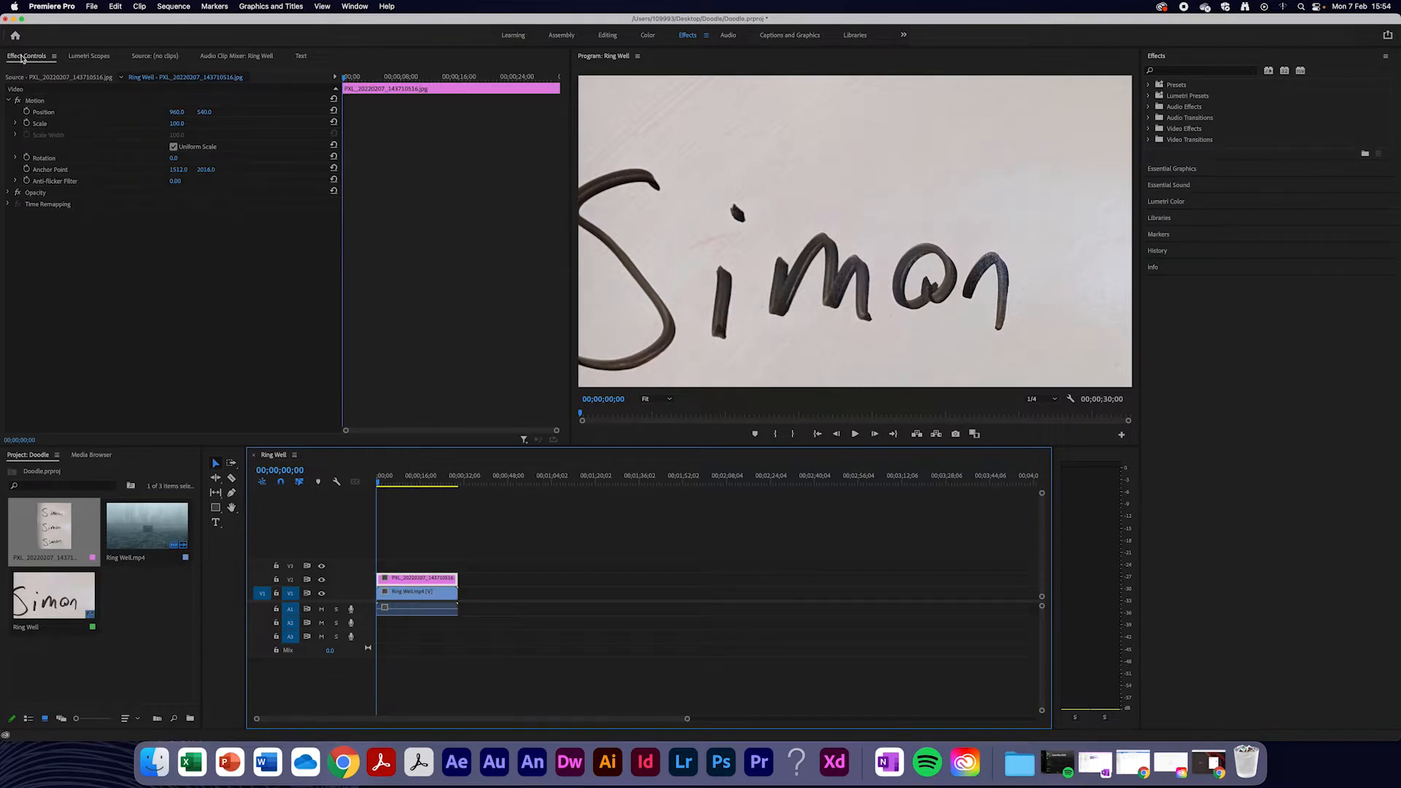
{"action": "left_click_drag", "start_coordinate": [204, 114], "coordinate": [330, 113]}
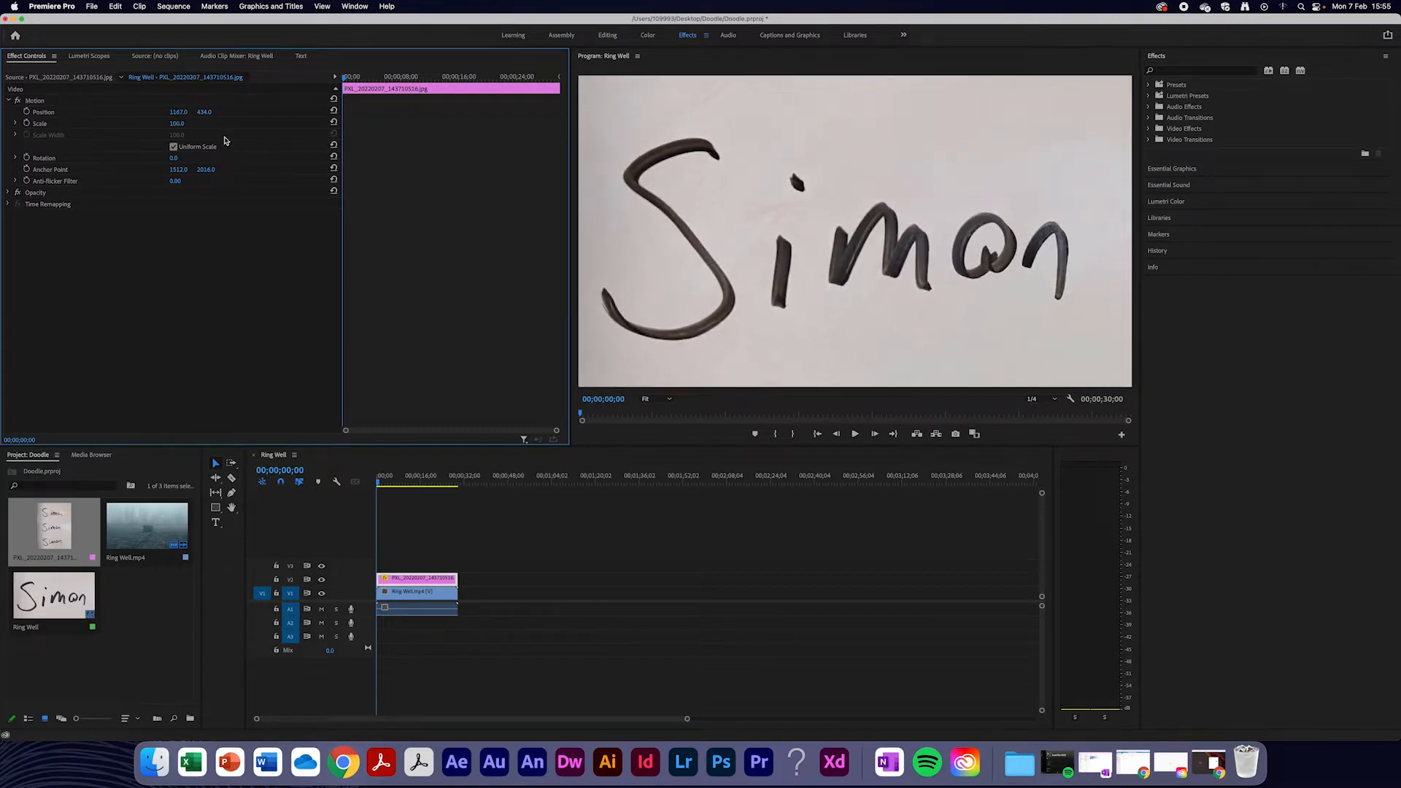
{"action": "mouse_move", "coordinate": [206, 113]}
{"action": "left_mouse_down"}
{"action": "mouse_move", "coordinate": [226, 113]}
{"action": "mouse_move", "coordinate": [1, 113]}
{"action": "mouse_move", "coordinate": [187, 114]}
{"action": "left_mouse_up"}
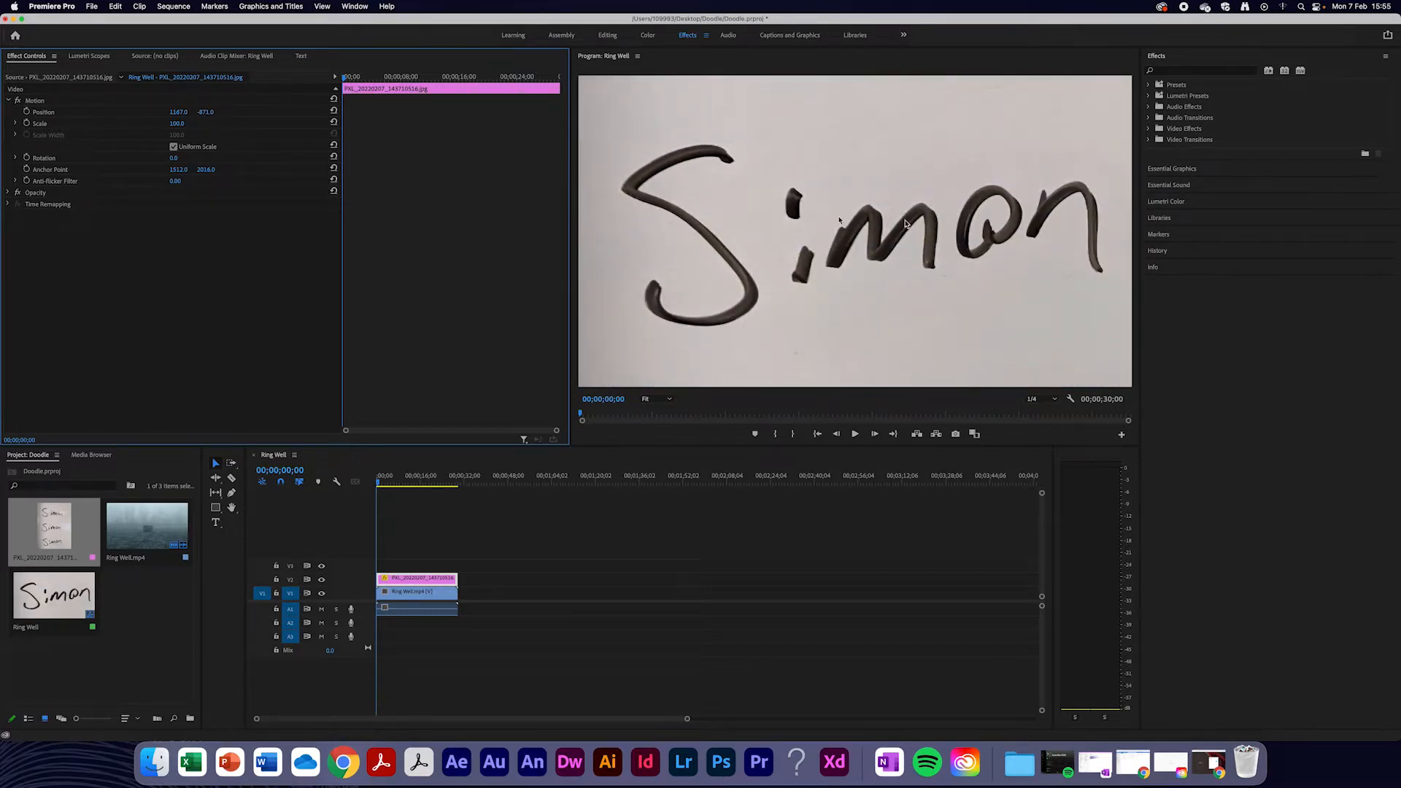
{"action": "left_click_drag", "start_coordinate": [177, 112], "coordinate": [155, 112]}
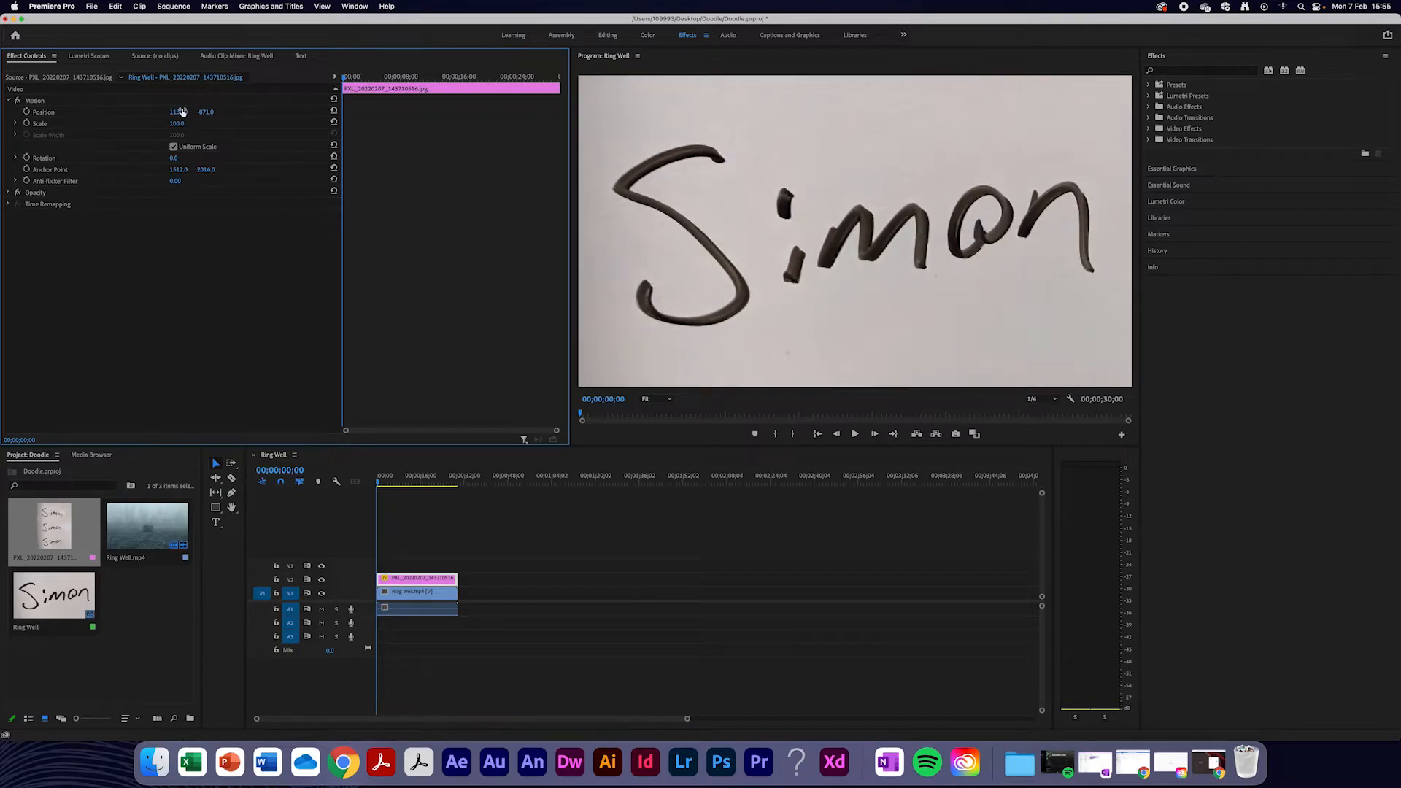
{"action": "left_click", "coordinate": [1040, 399]}
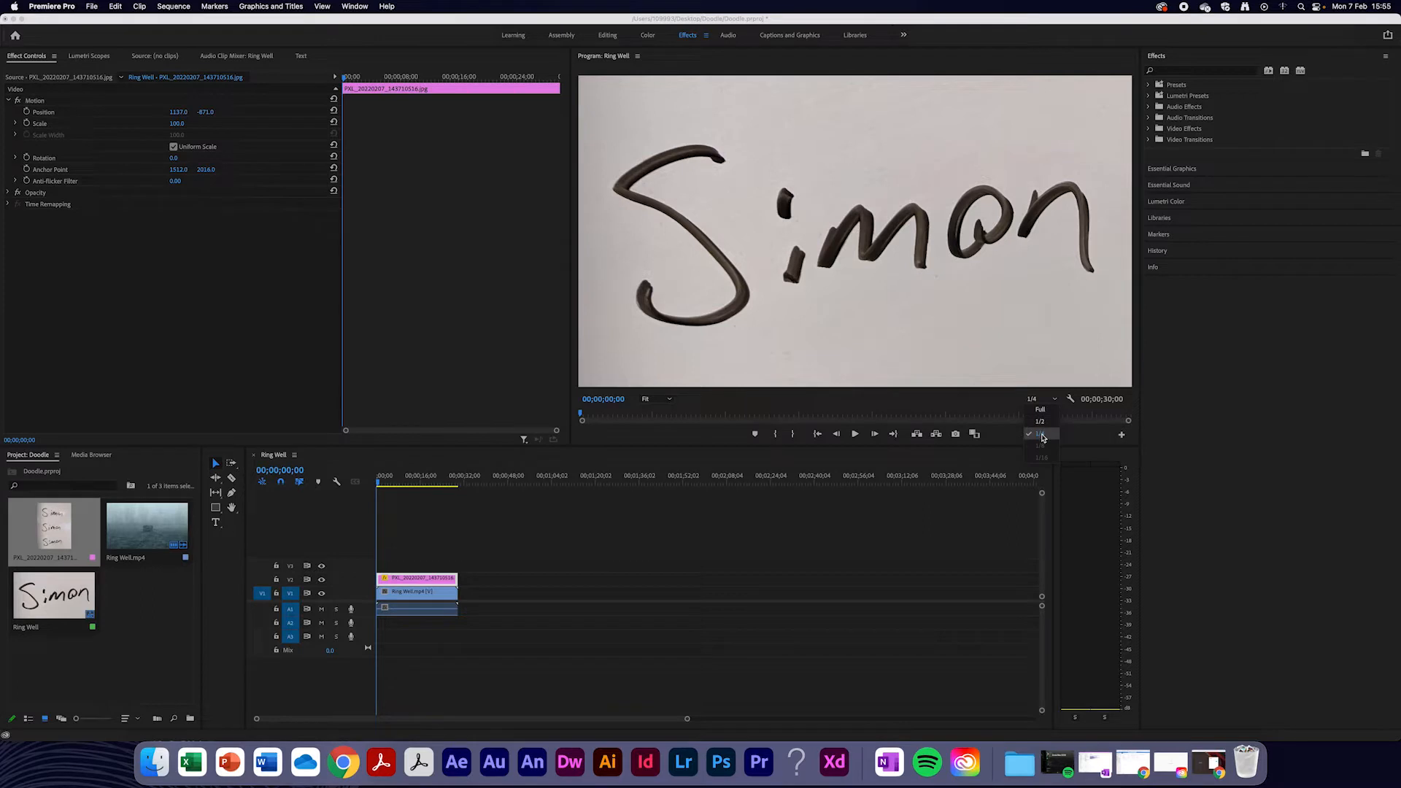
{"action": "left_click", "coordinate": [1042, 435]}
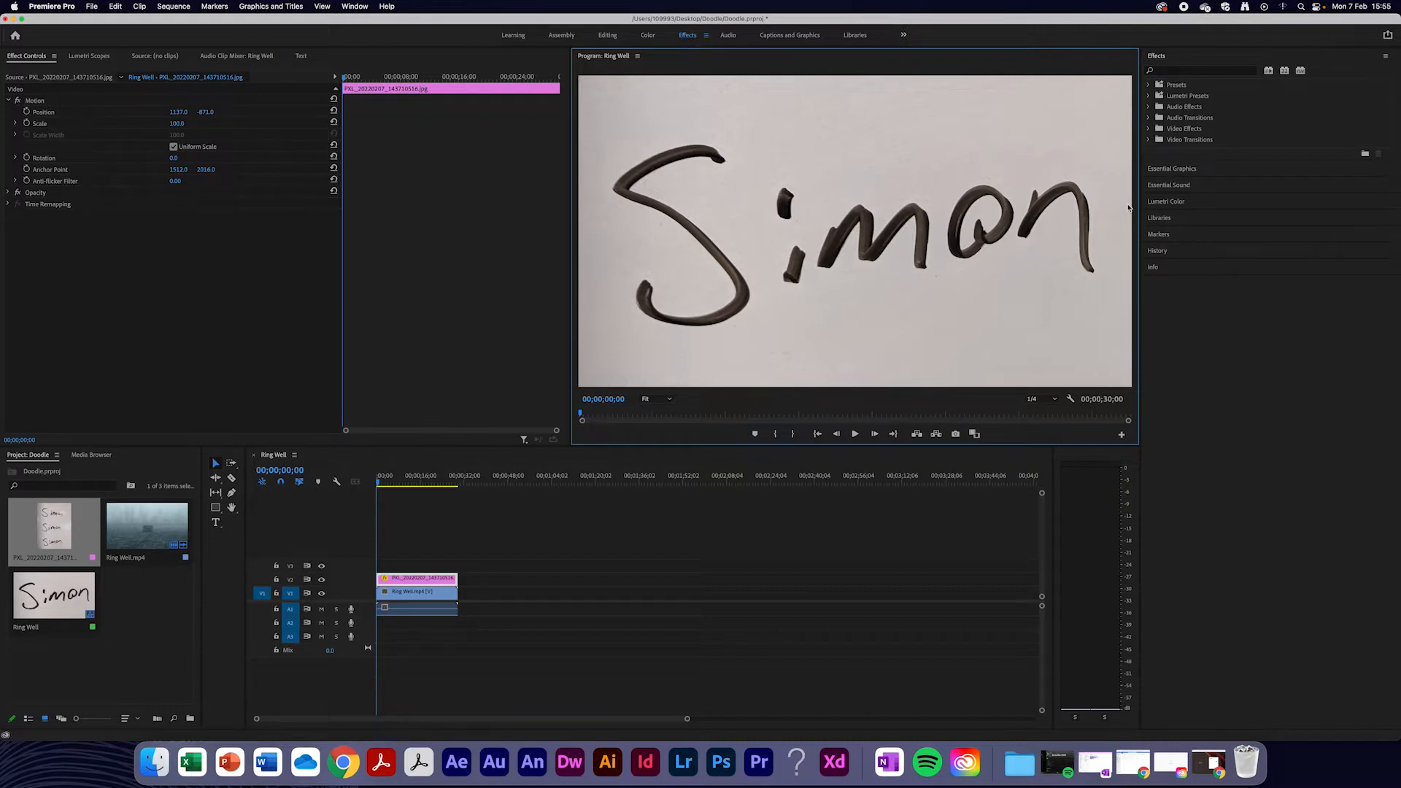
Apply the Lumetri Color effect to the handwriting image on track V2 and set its saturation to 0
{"action": "left_click", "coordinate": [1180, 71]}
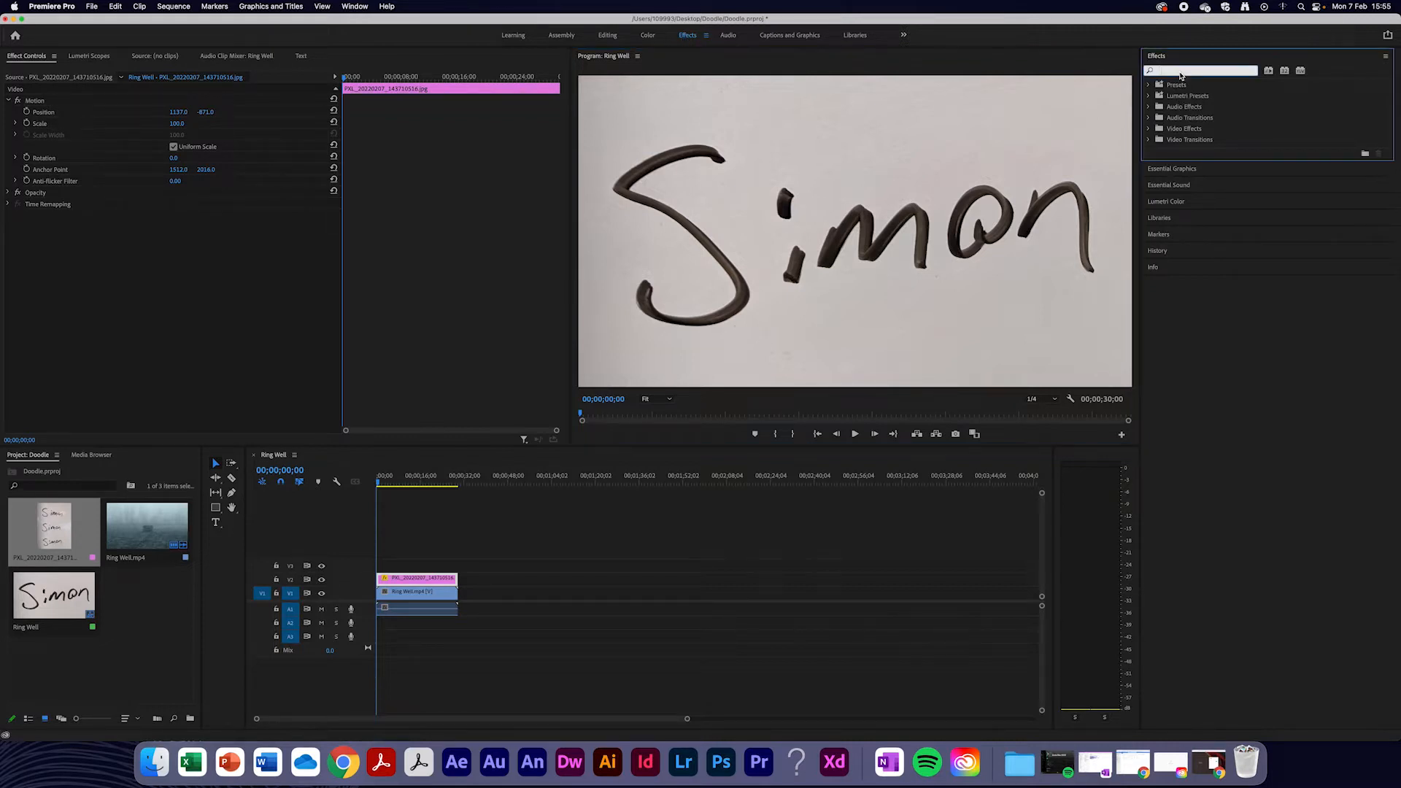
{"action": "type", "text": "lum"}
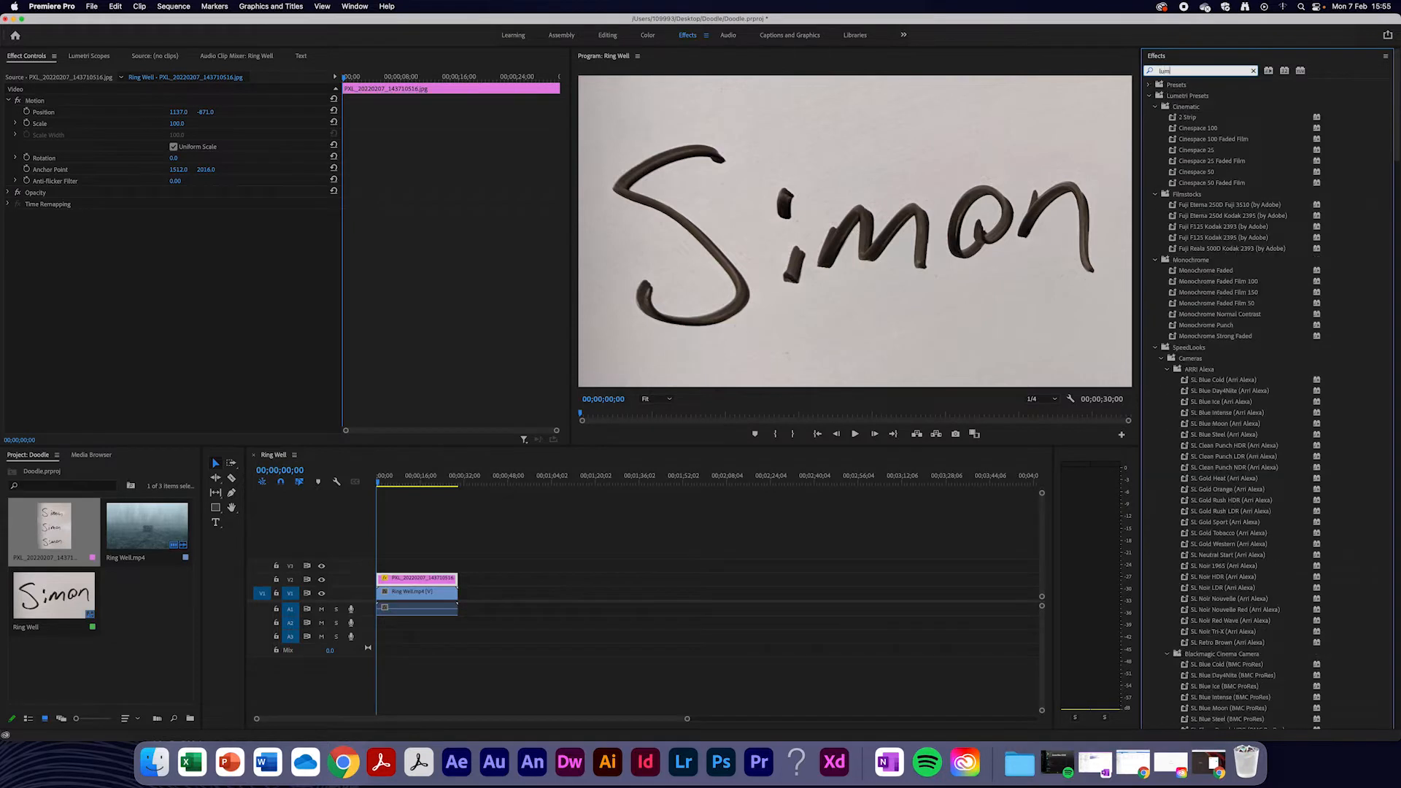
{"action": "type", "text": "etri co"}
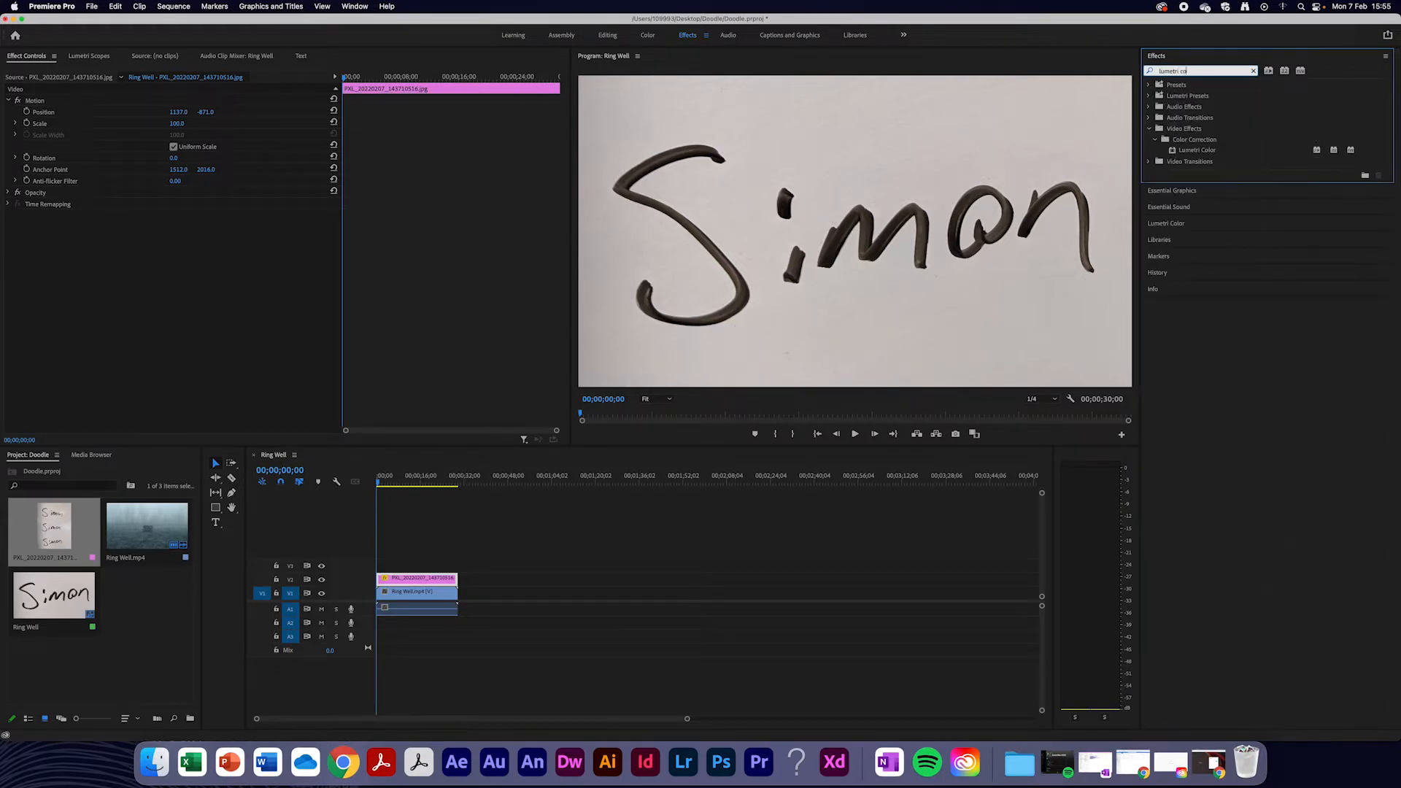
{"action": "left_click_drag", "start_coordinate": [1190, 151], "coordinate": [425, 581]}
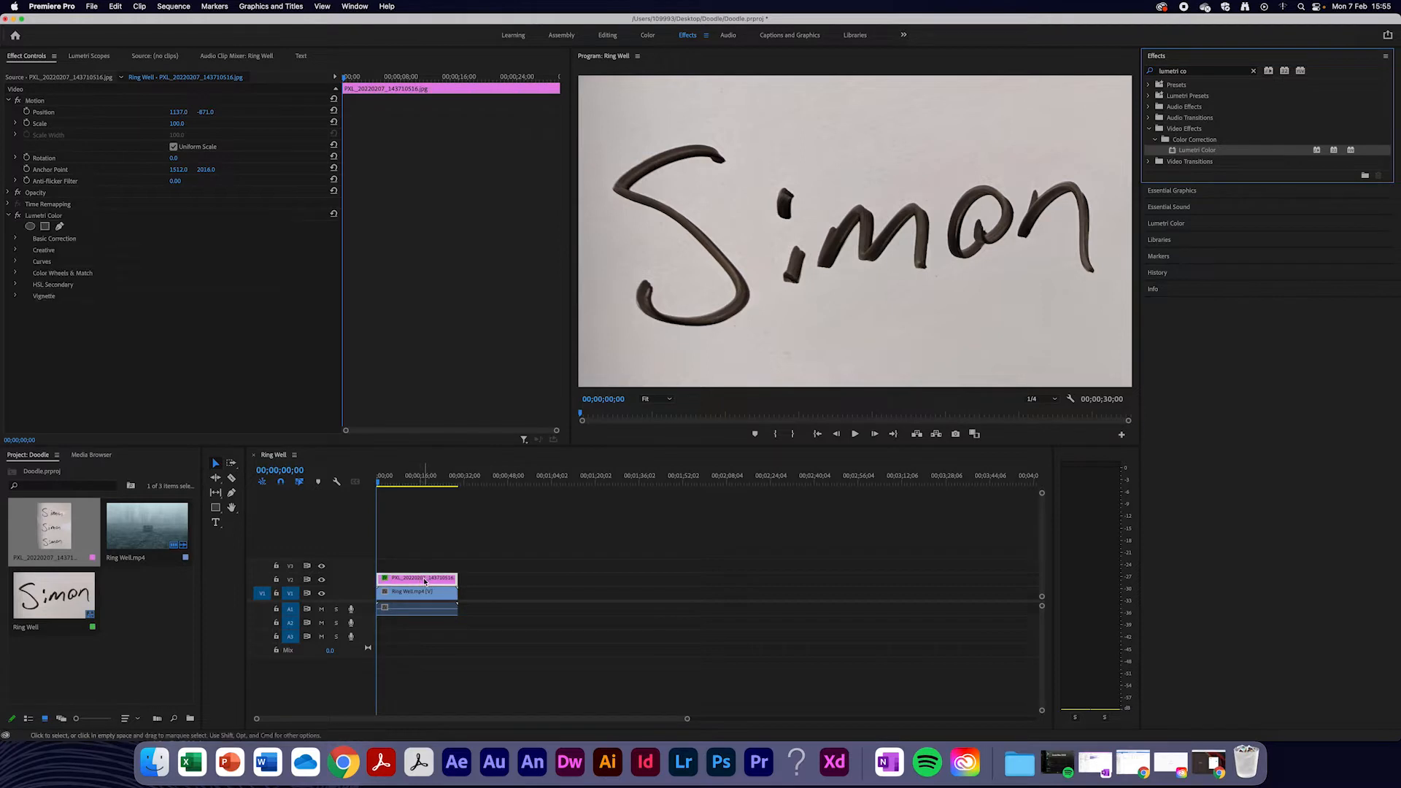
{"action": "left_click", "coordinate": [16, 242]}
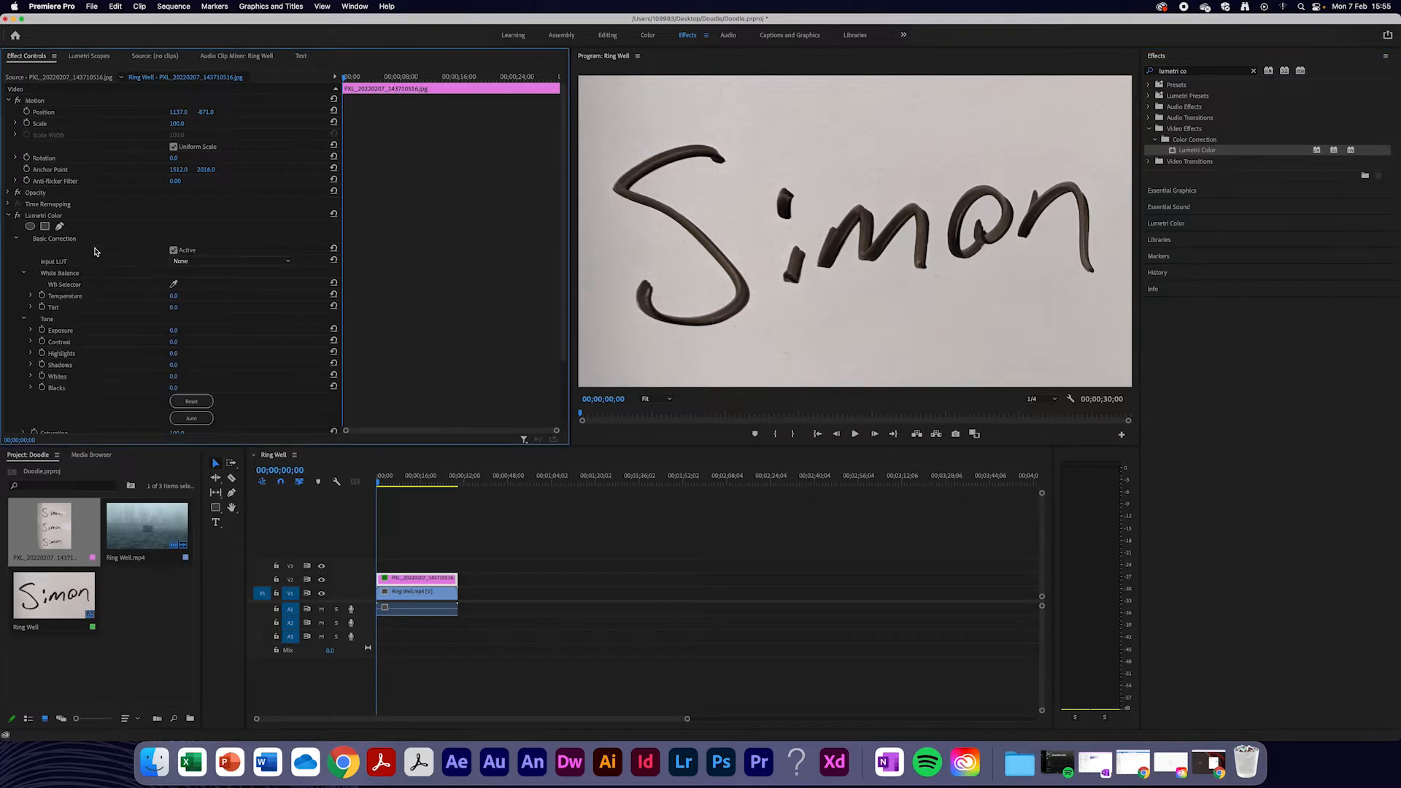
{"action": "scroll", "coordinate": [74, 348], "scroll_direction": "down", "scroll_amount": 2}
{"action": "scroll", "coordinate": [73, 349], "scroll_direction": "down", "scroll_amount": 3}
{"action": "left_click_drag", "start_coordinate": [178, 357], "coordinate": [104, 357]}
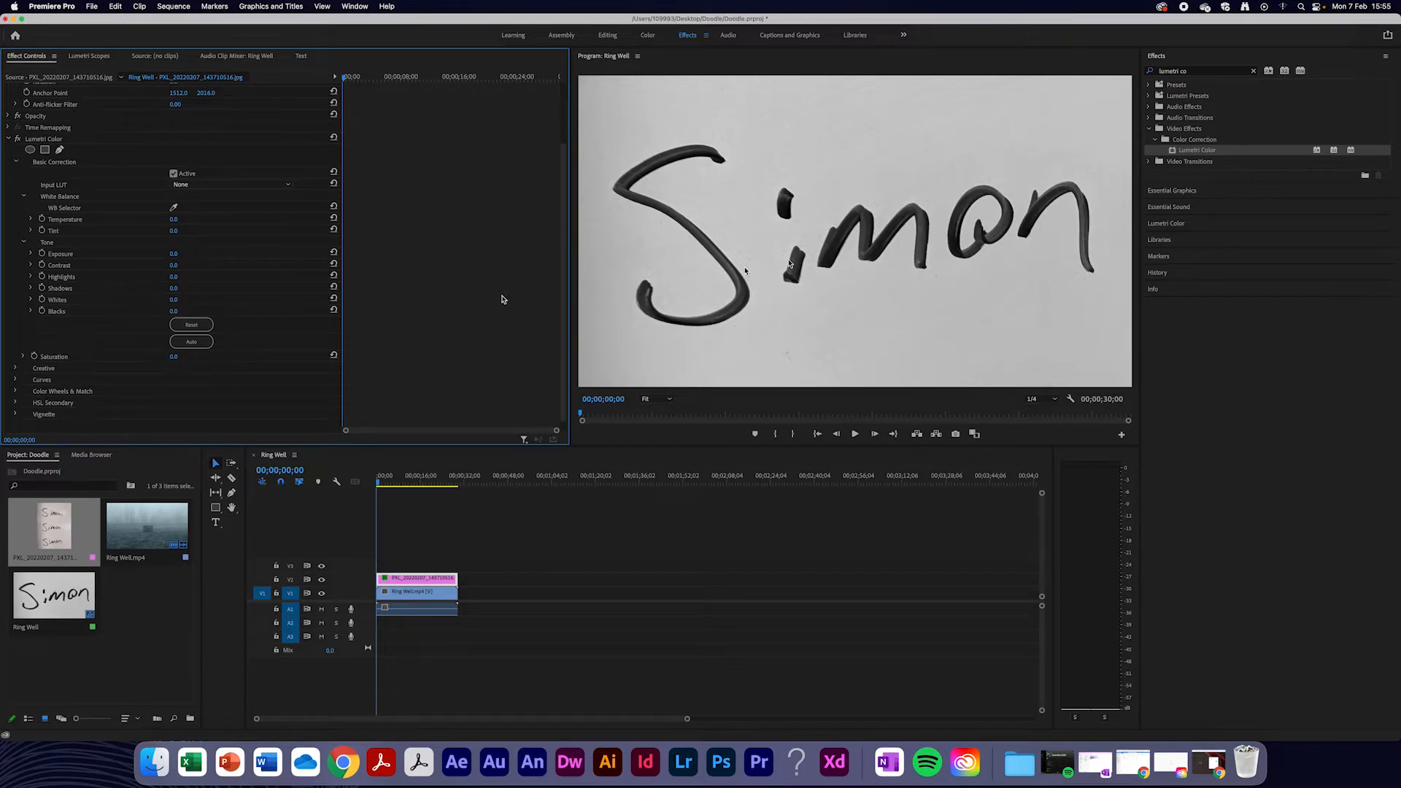
Reshape the handwriting's Lumetri RGB curve into a near-vertical step at its midpoint, making the image pure black and white
{"action": "left_click", "coordinate": [16, 163]}
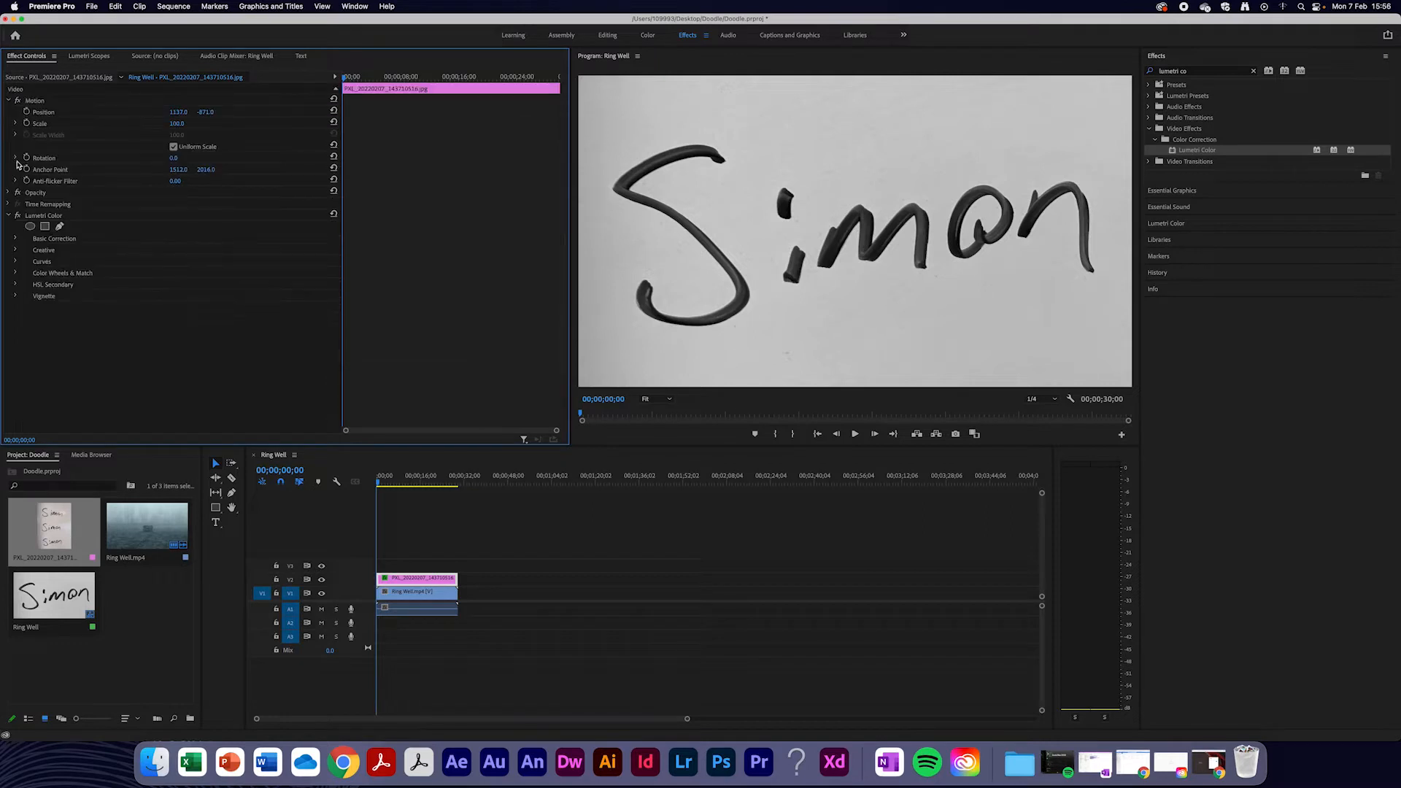
{"action": "left_click", "coordinate": [15, 262]}
{"action": "scroll", "coordinate": [310, 242], "scroll_direction": "down", "scroll_amount": 3}
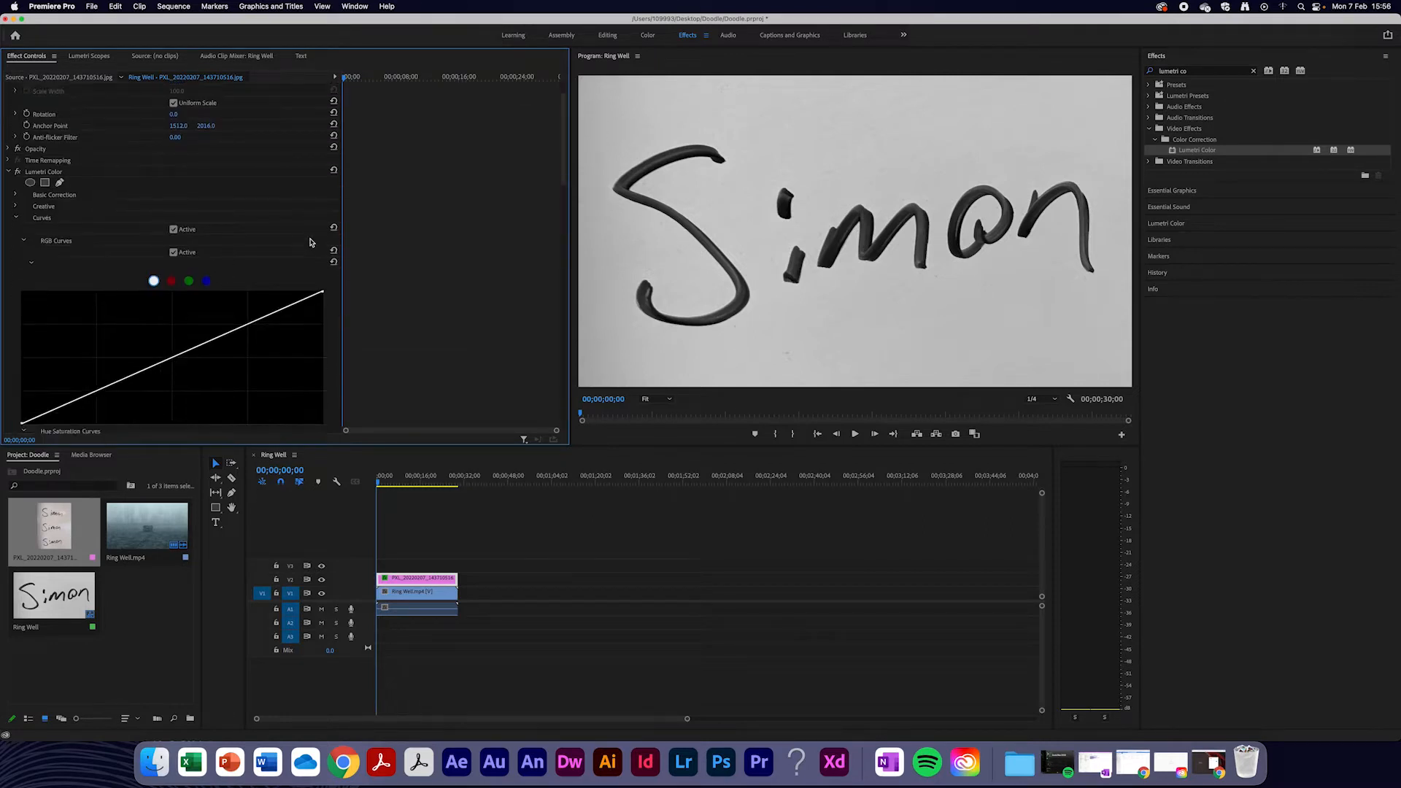
{"action": "left_click_drag", "start_coordinate": [235, 311], "coordinate": [191, 271]}
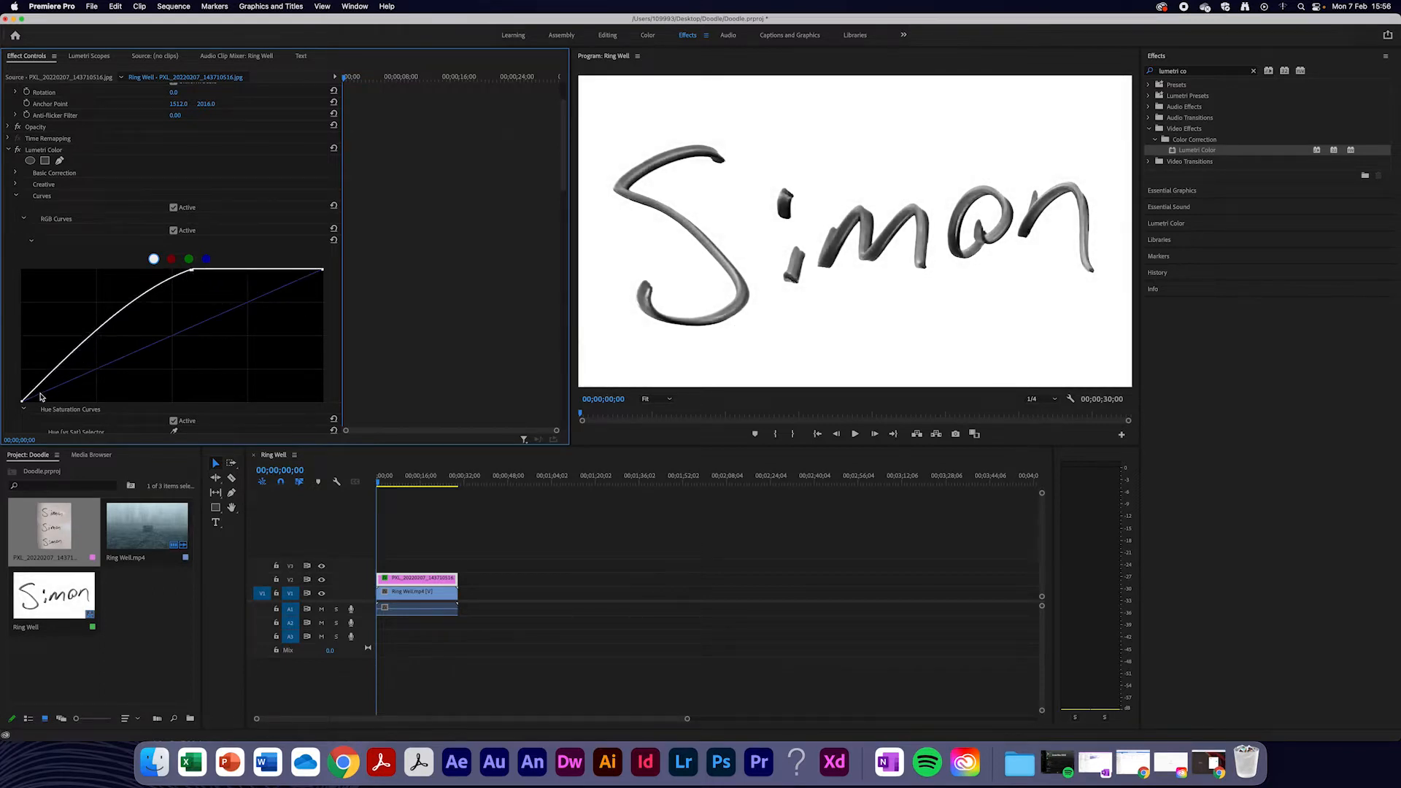
{"action": "left_click_drag", "start_coordinate": [22, 401], "coordinate": [192, 407]}
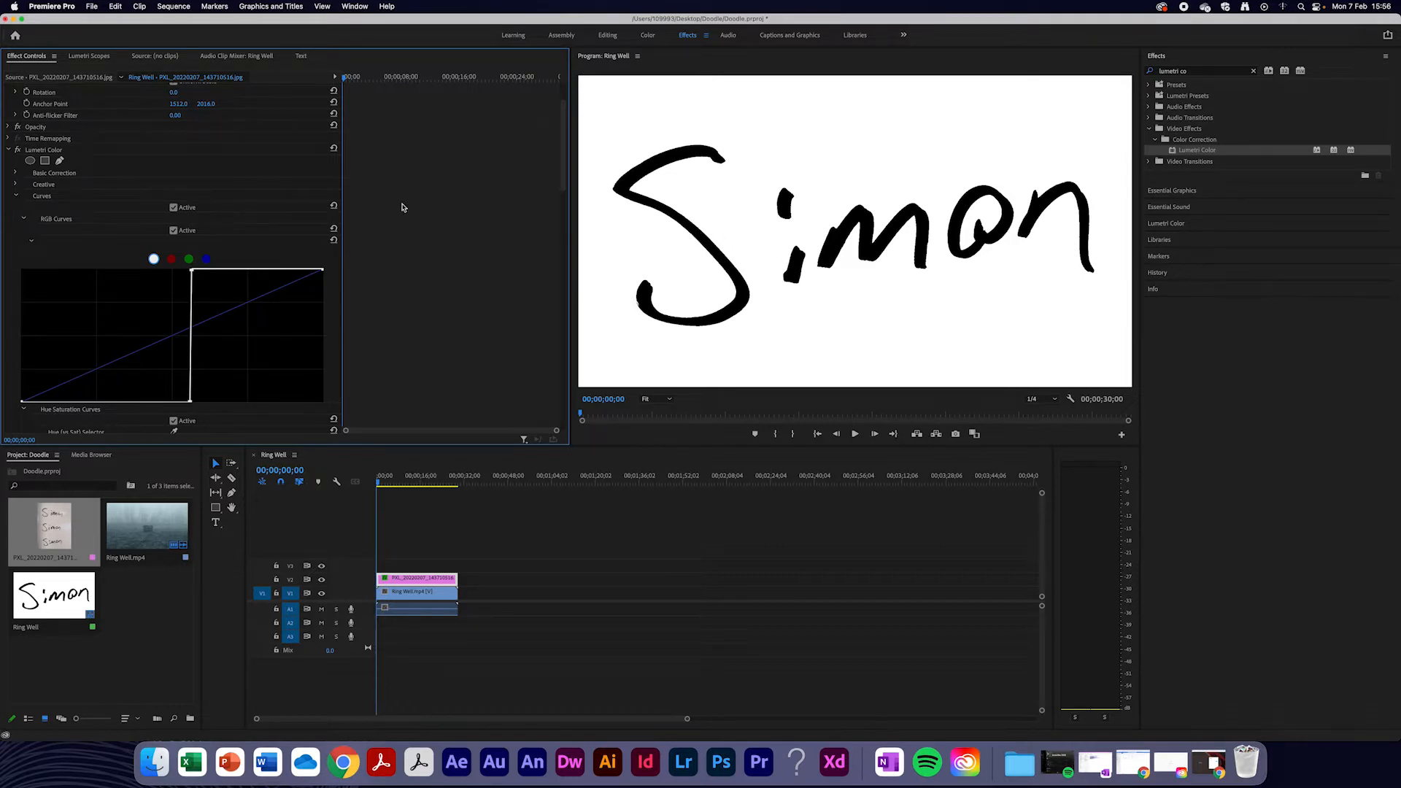
{"action": "left_click", "coordinate": [16, 195]}
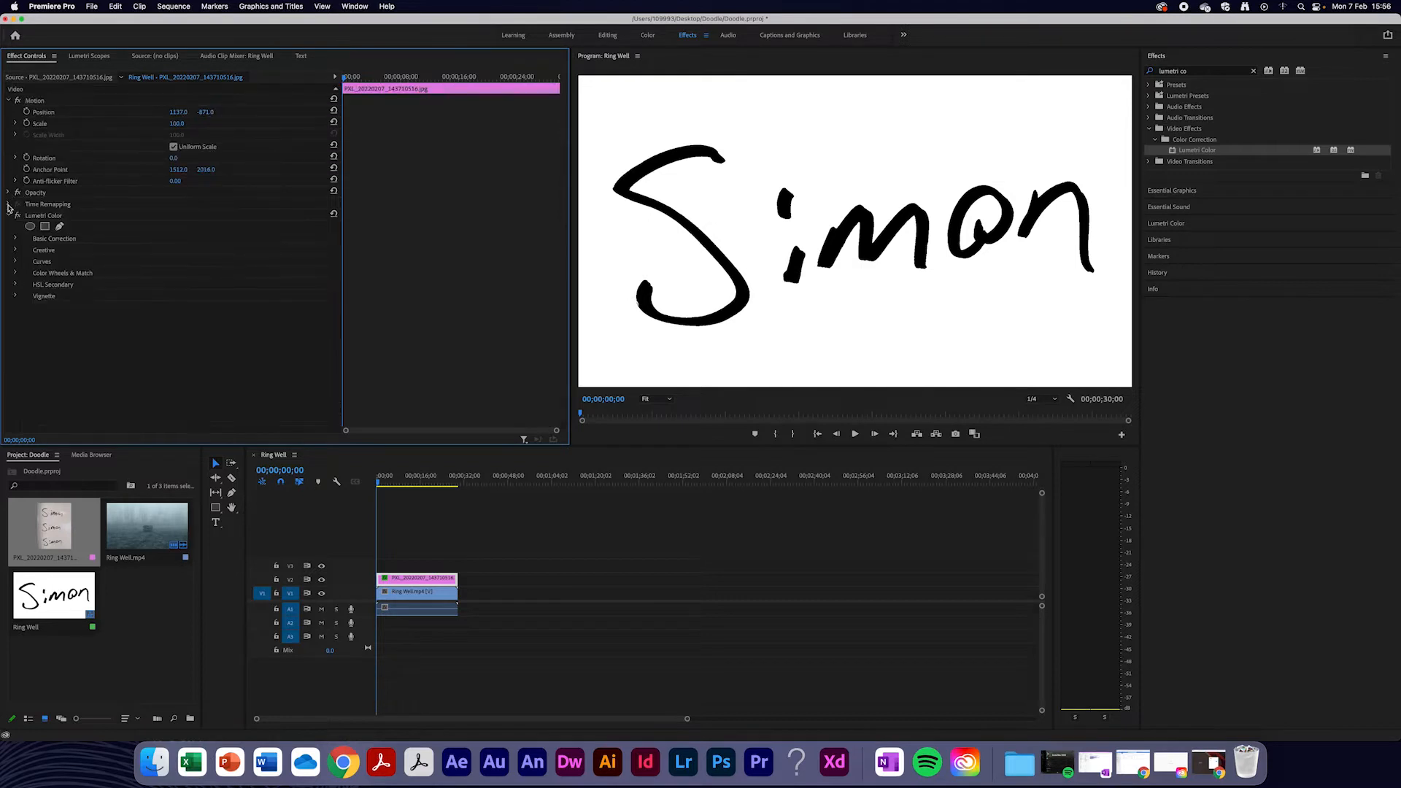
{"action": "left_click", "coordinate": [9, 217]}
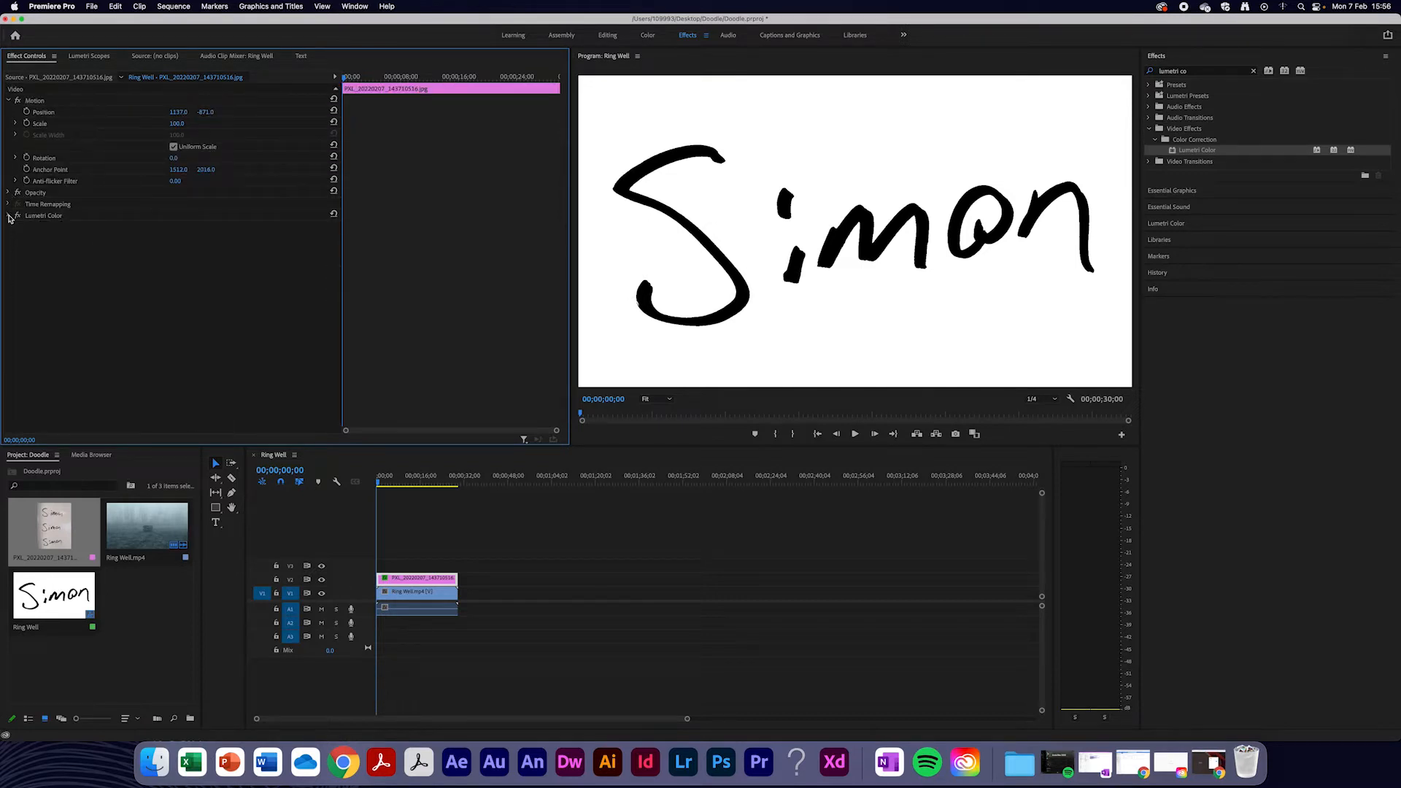
Apply the Invert video effect to the handwriting image on track V2
{"action": "left_click_drag", "start_coordinate": [1195, 73], "coordinate": [1148, 69]}
{"action": "type", "text": "invert"}
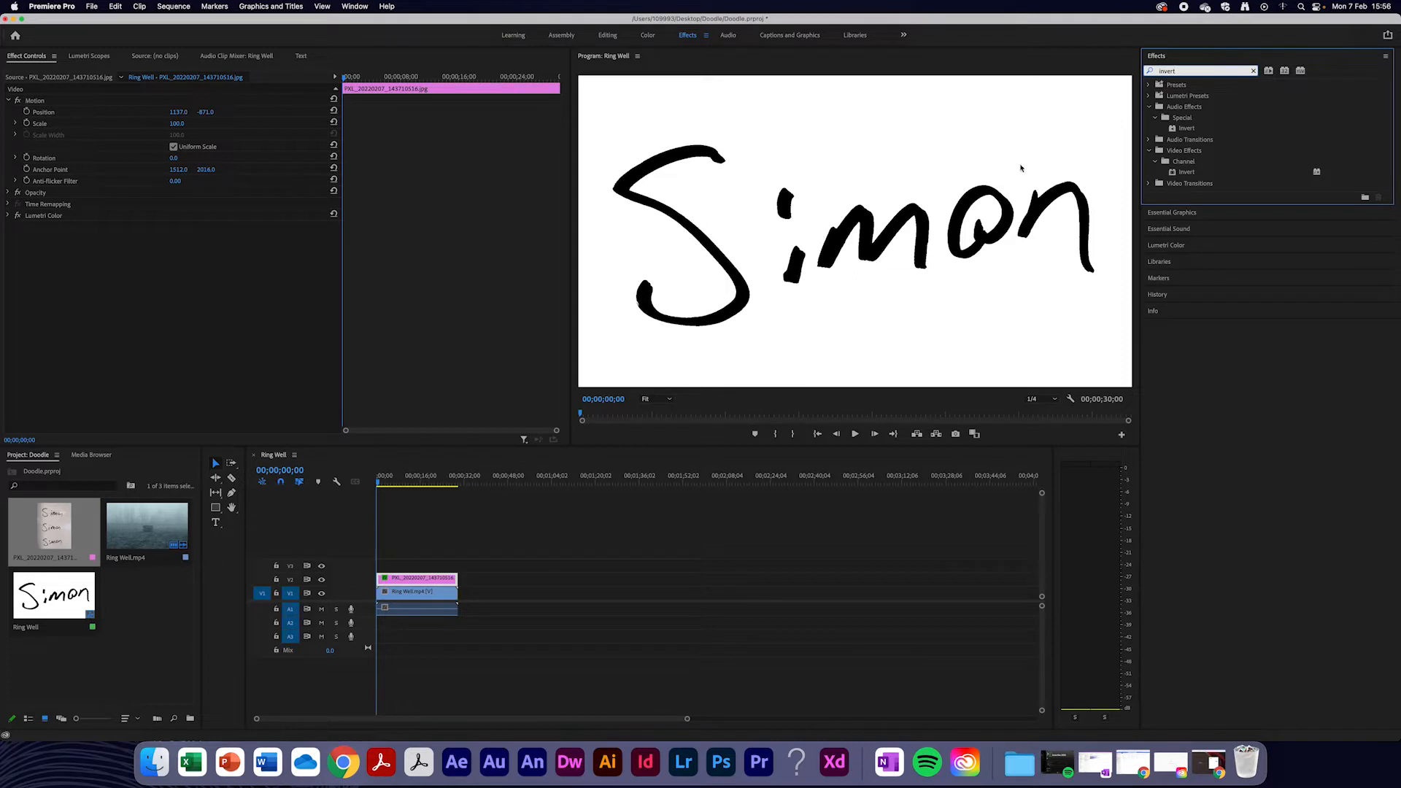
{"action": "left_click_drag", "start_coordinate": [1196, 177], "coordinate": [1136, 197]}
{"action": "left_click_drag", "start_coordinate": [510, 464], "coordinate": [409, 581]}
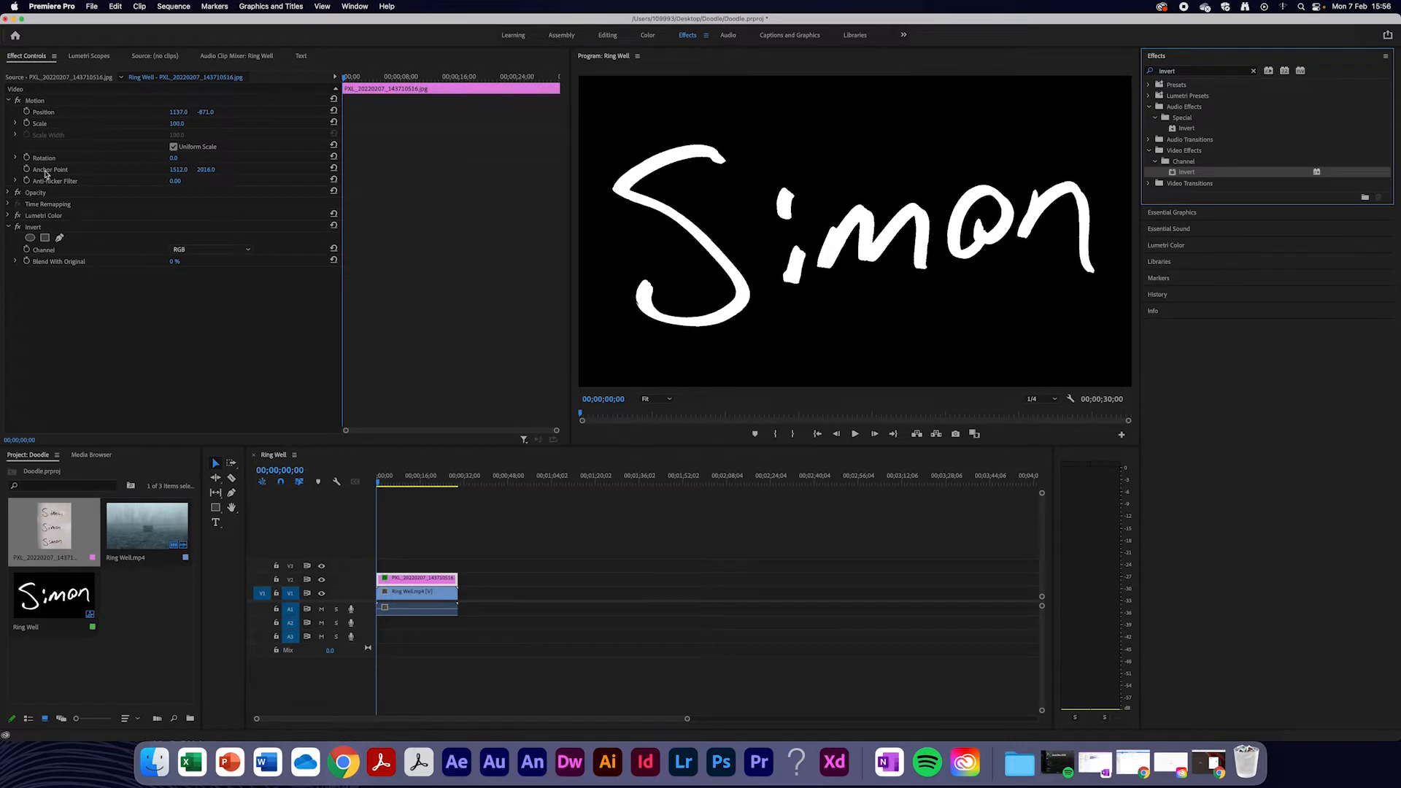
Set the handwriting image's opacity blend mode to Screen
{"action": "left_click", "coordinate": [9, 193]}
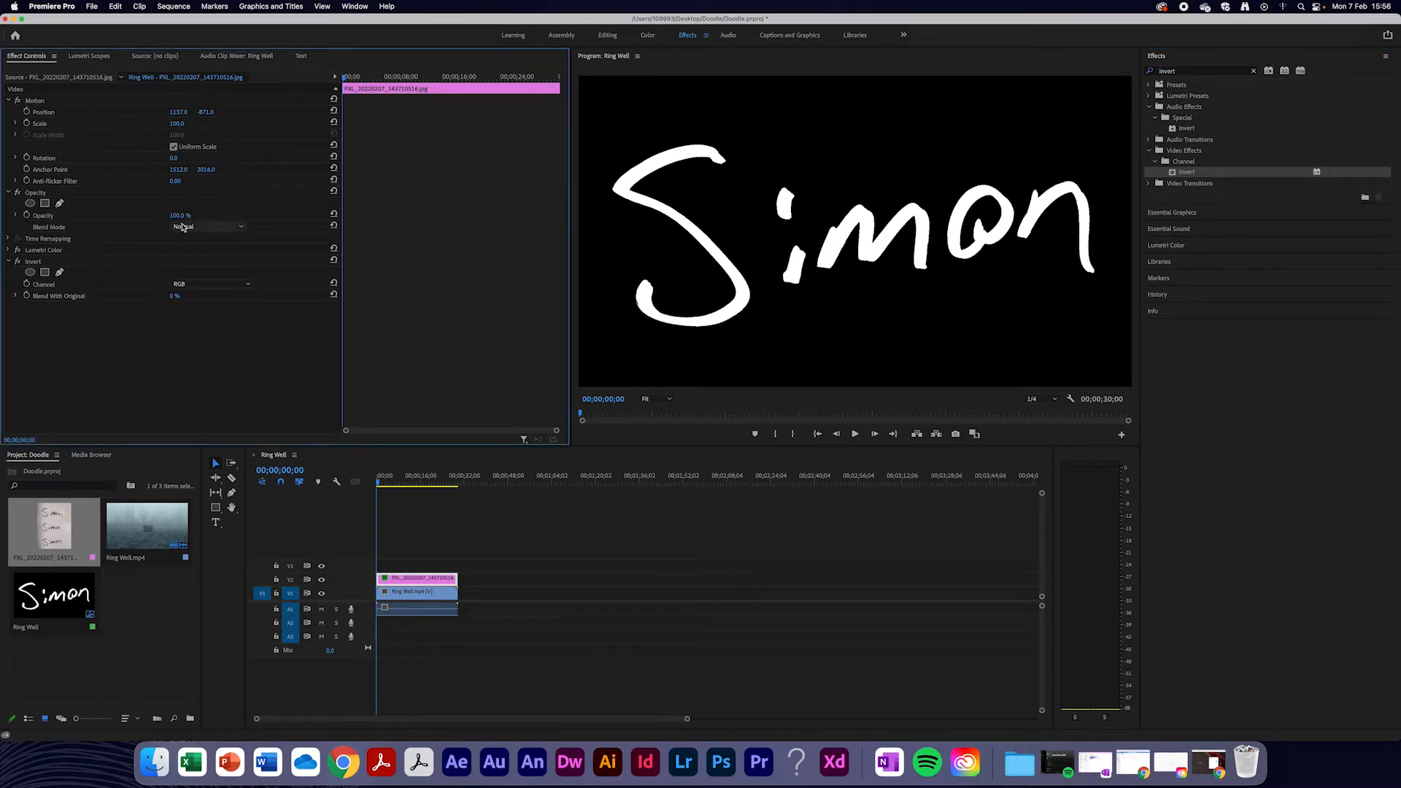
{"action": "left_click", "coordinate": [184, 227]}
{"action": "left_click", "coordinate": [216, 341]}
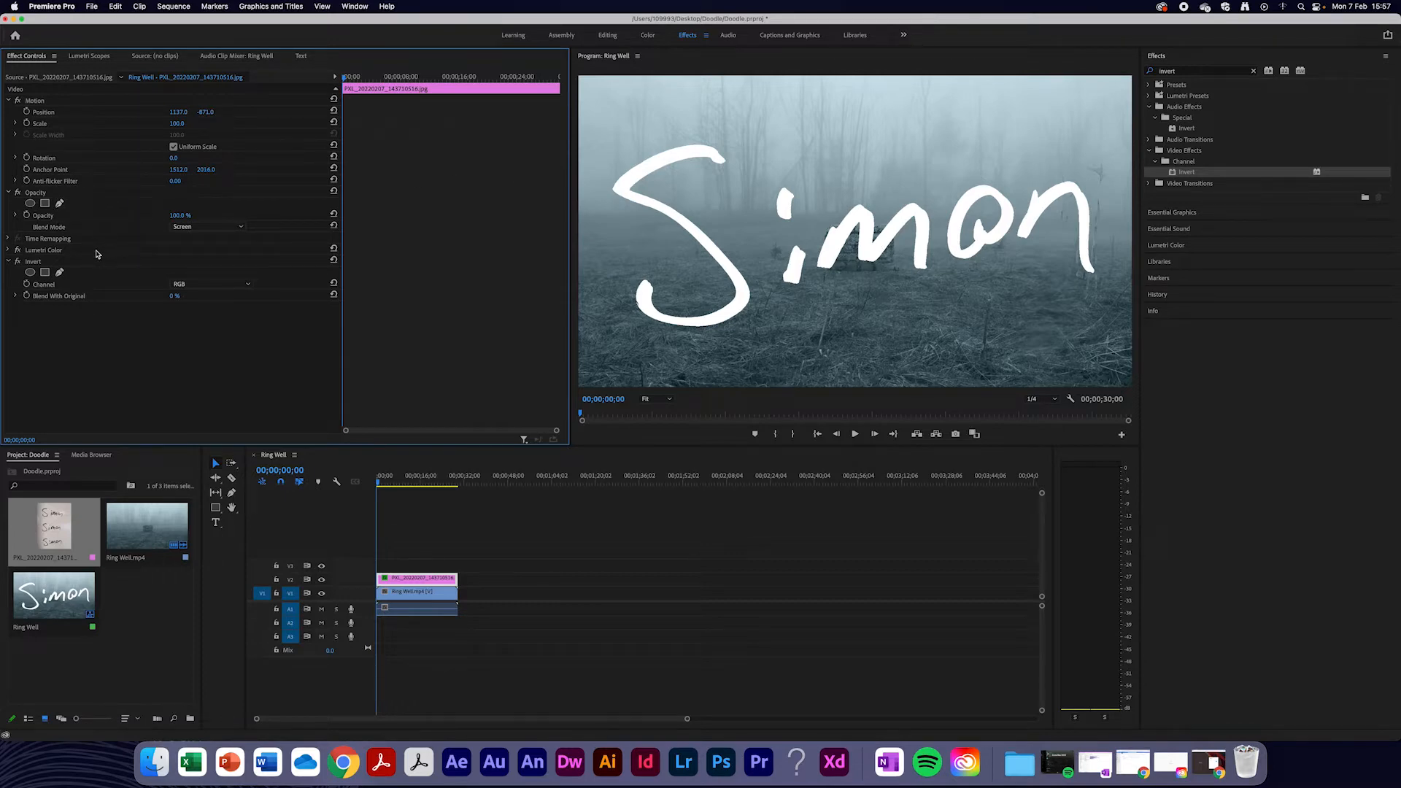
Draw a closed four-point opacity mask around the handwritten word in the frame
{"action": "left_click", "coordinate": [59, 203]}
{"action": "left_click", "coordinate": [600, 118]}
{"action": "left_click", "coordinate": [1107, 127]}
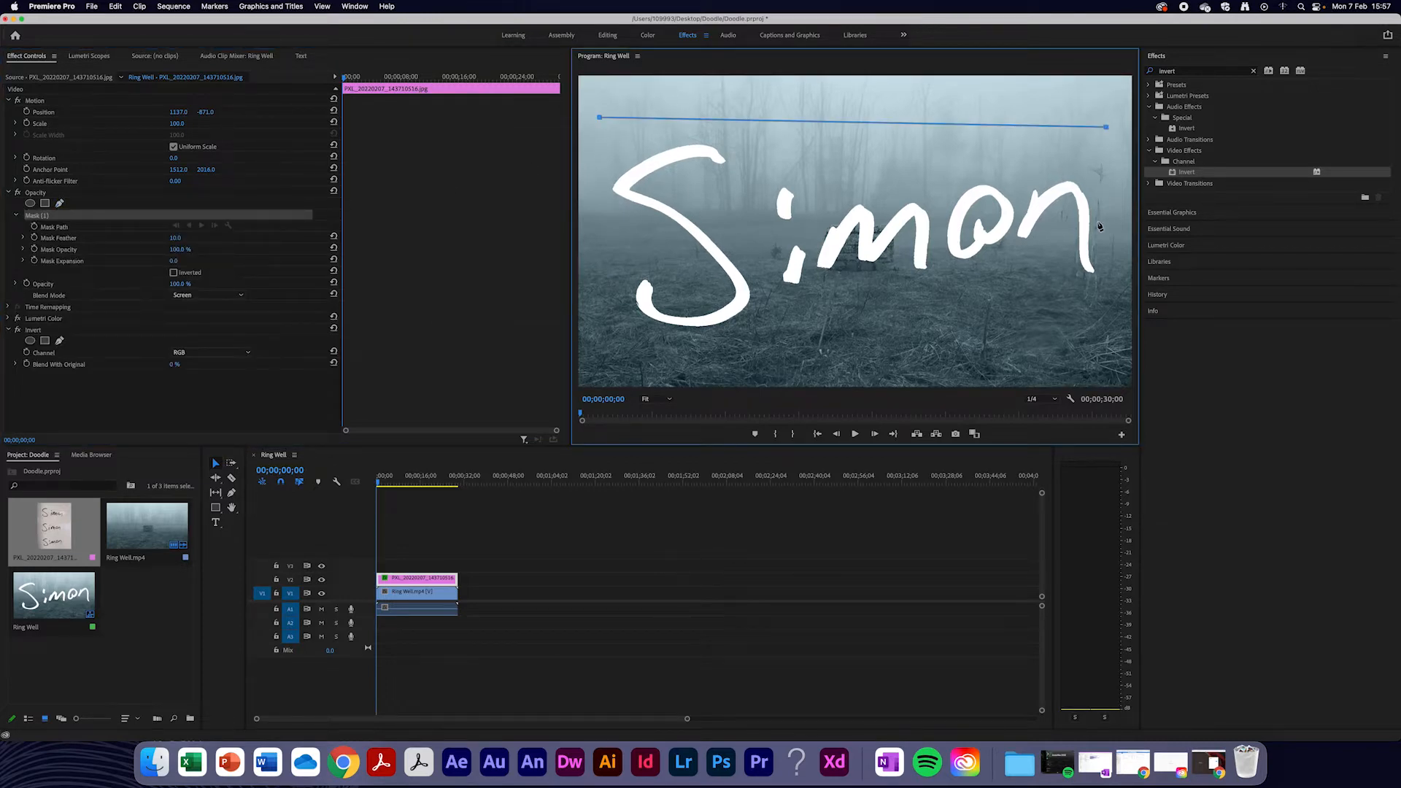
{"action": "left_click", "coordinate": [1107, 317]}
{"action": "left_click", "coordinate": [605, 349]}
{"action": "left_click", "coordinate": [599, 118]}
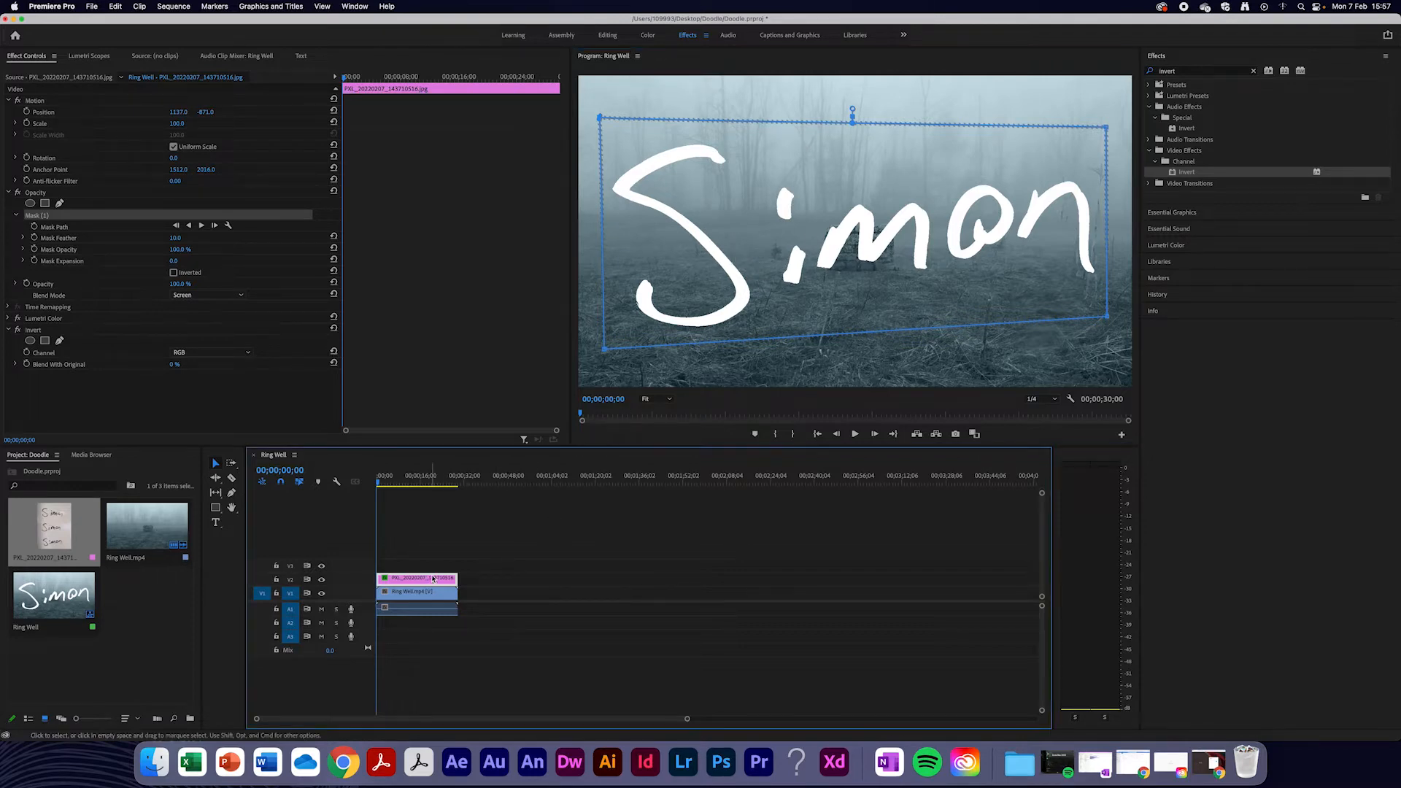
Paste two copies of the handwriting clip starting at 00;00;31;29 and place both on track V2
{"action": "left_click", "coordinate": [435, 579]}
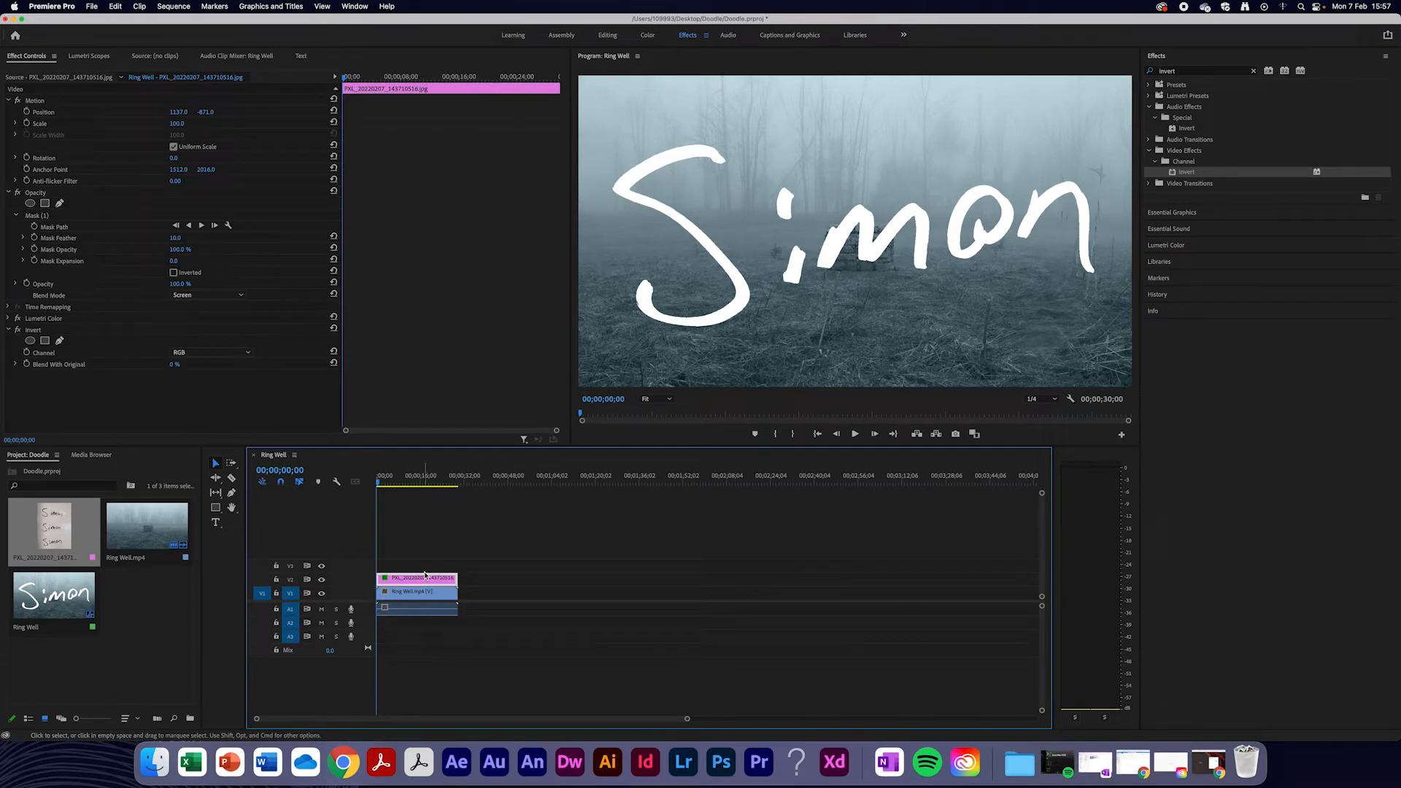
{"action": "left_click", "coordinate": [466, 484]}
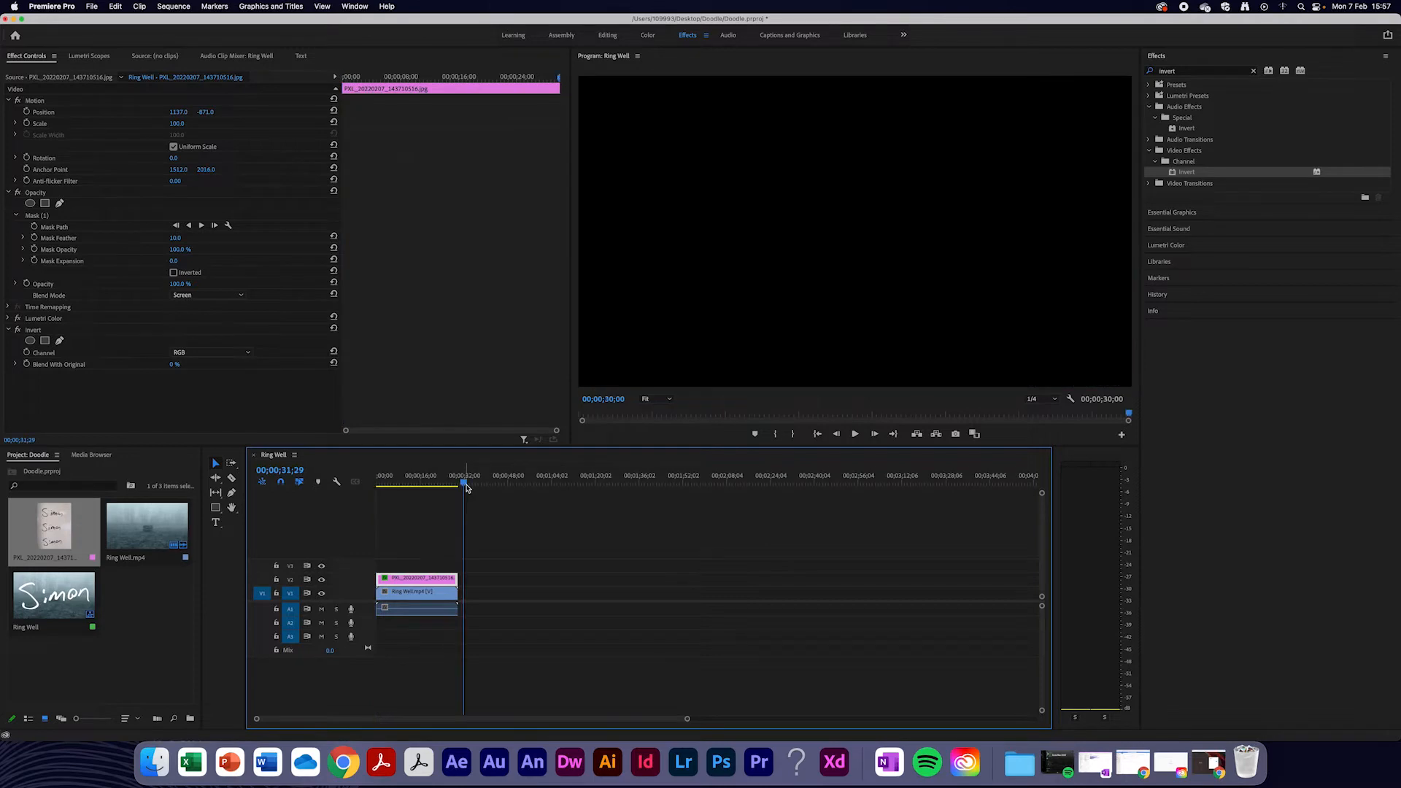
{"action": "key", "text": "super+v"}
{"action": "key", "text": "super+v"}
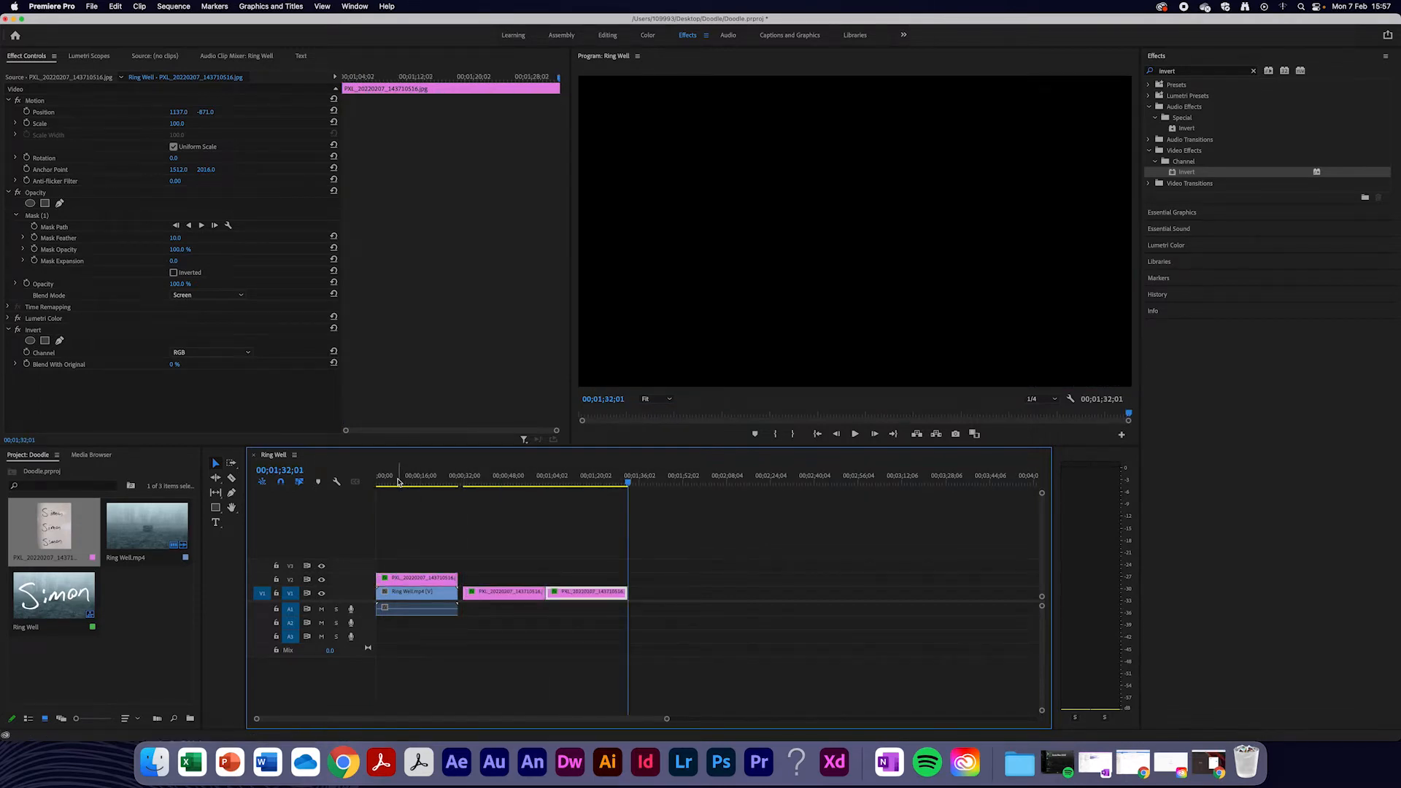
{"action": "left_click", "coordinate": [459, 481]}
{"action": "left_click", "coordinate": [461, 481]}
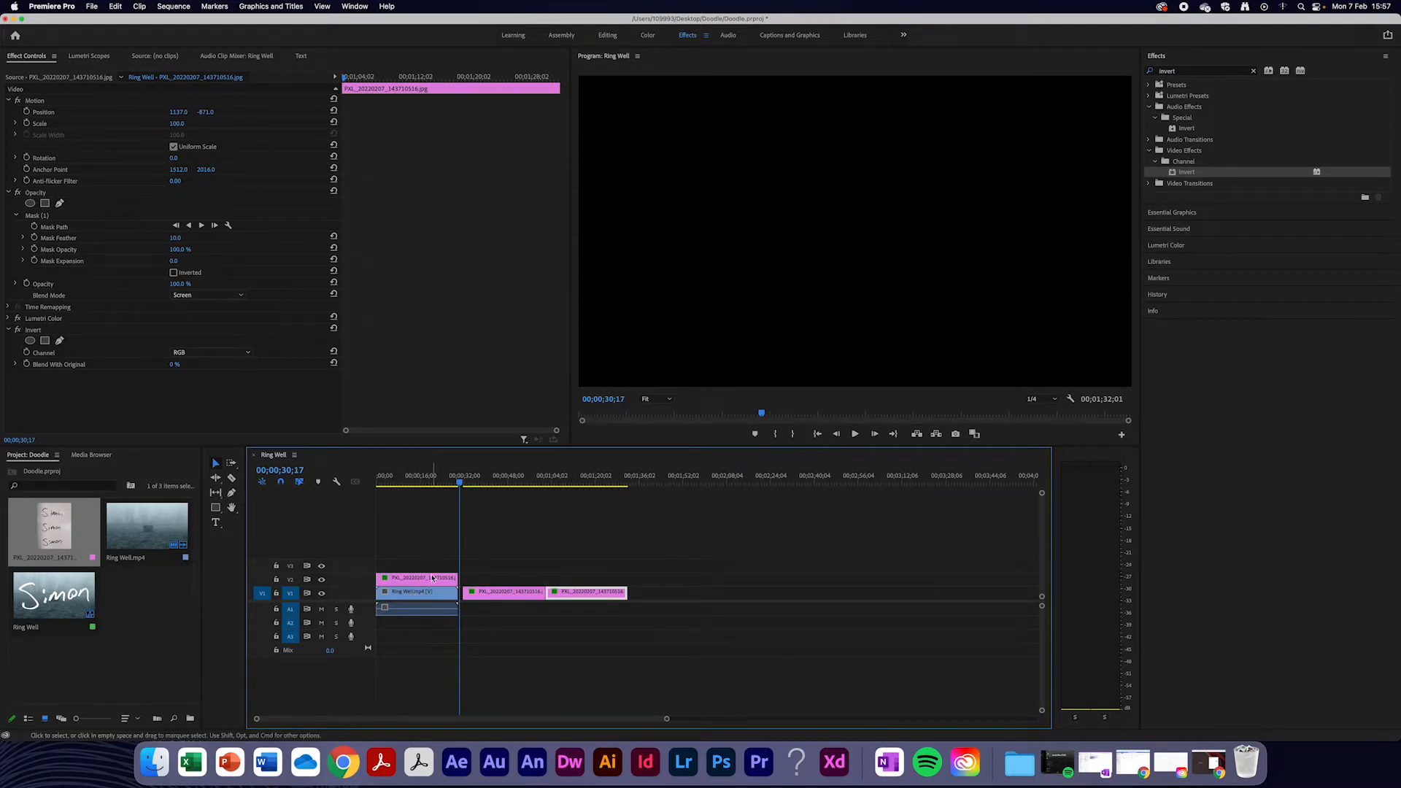
{"action": "left_click_drag", "start_coordinate": [460, 483], "coordinate": [473, 483]}
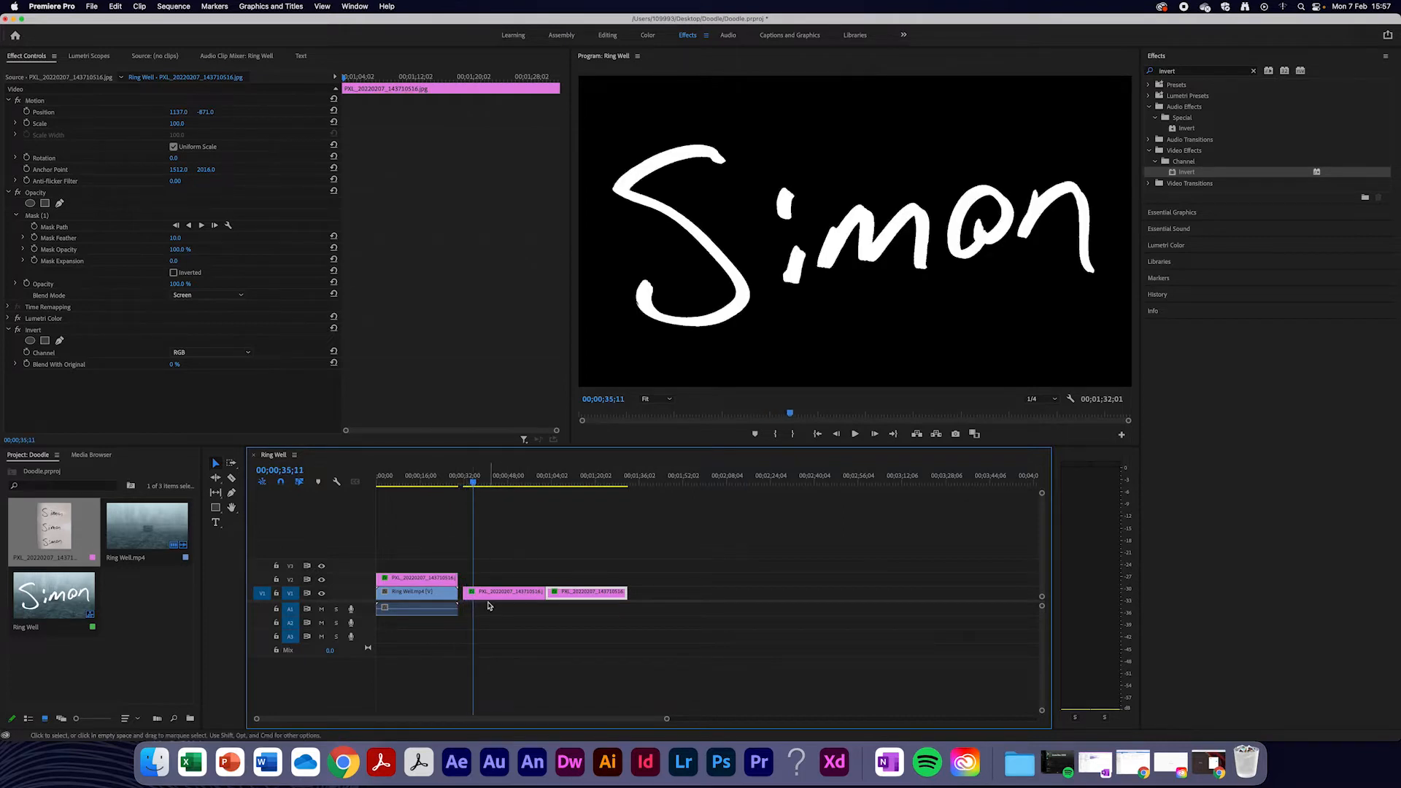
{"action": "left_click_drag", "start_coordinate": [493, 595], "coordinate": [562, 582]}
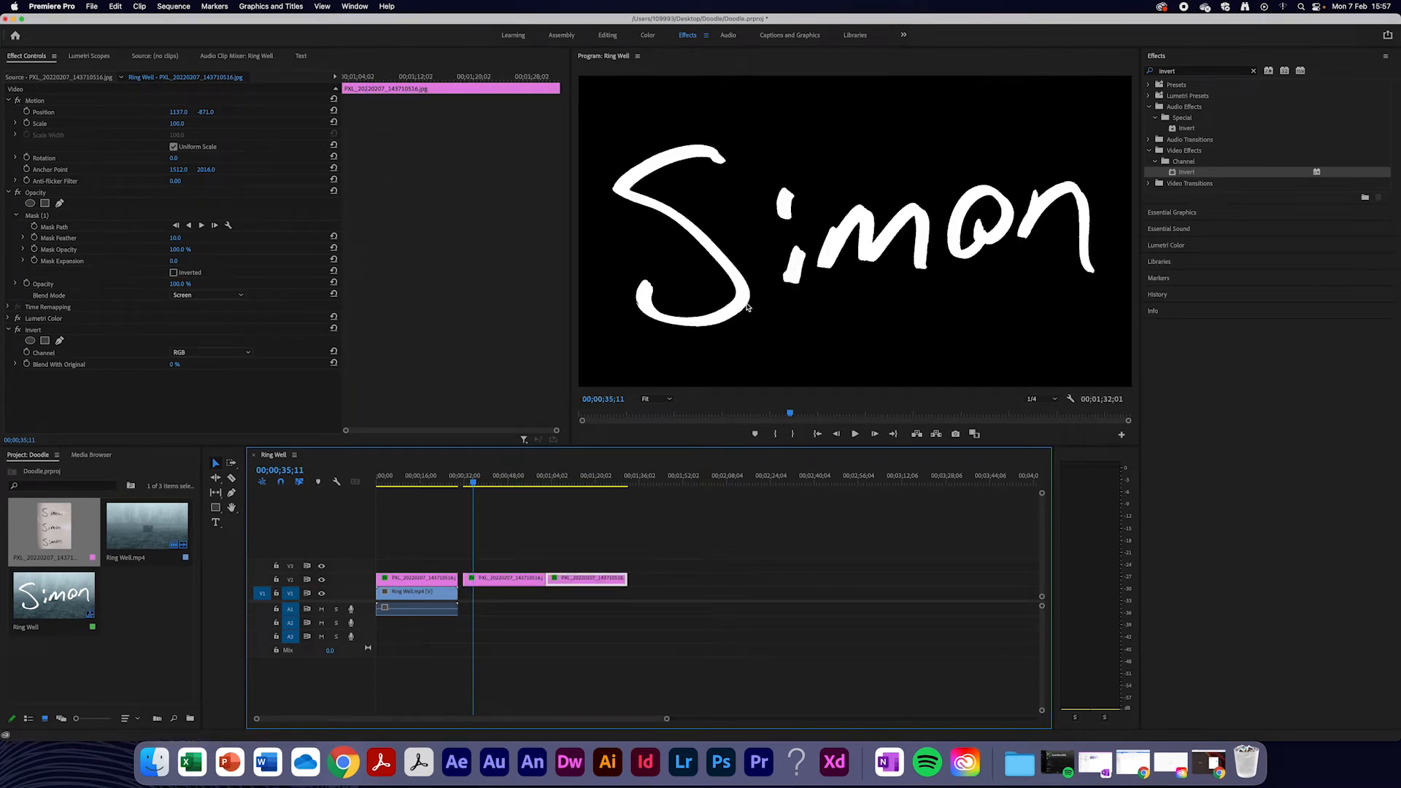
Set the first copy's position to 1217, 421 and move its mask to frame the middle handwritten word
{"action": "left_click", "coordinate": [498, 578]}
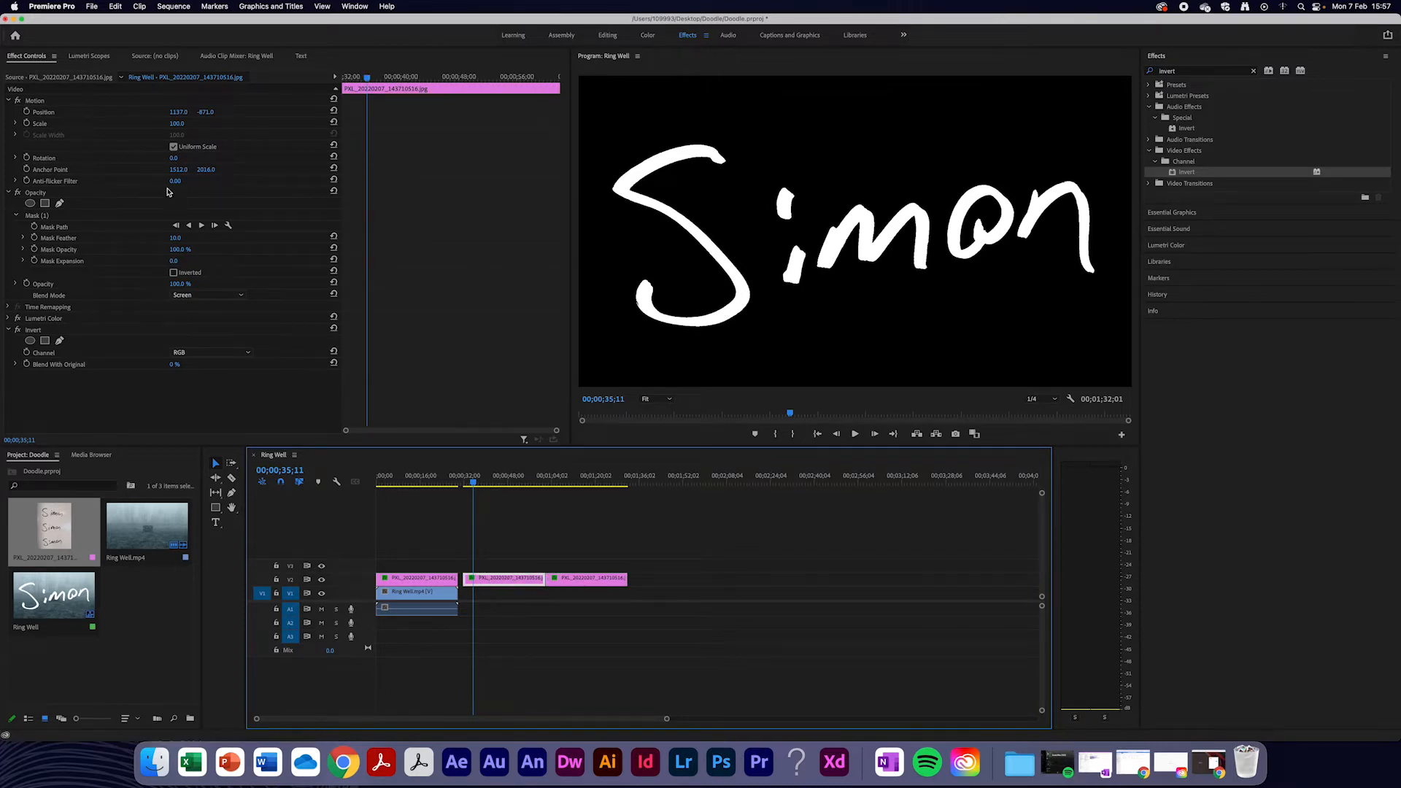
{"action": "left_click", "coordinate": [78, 228]}
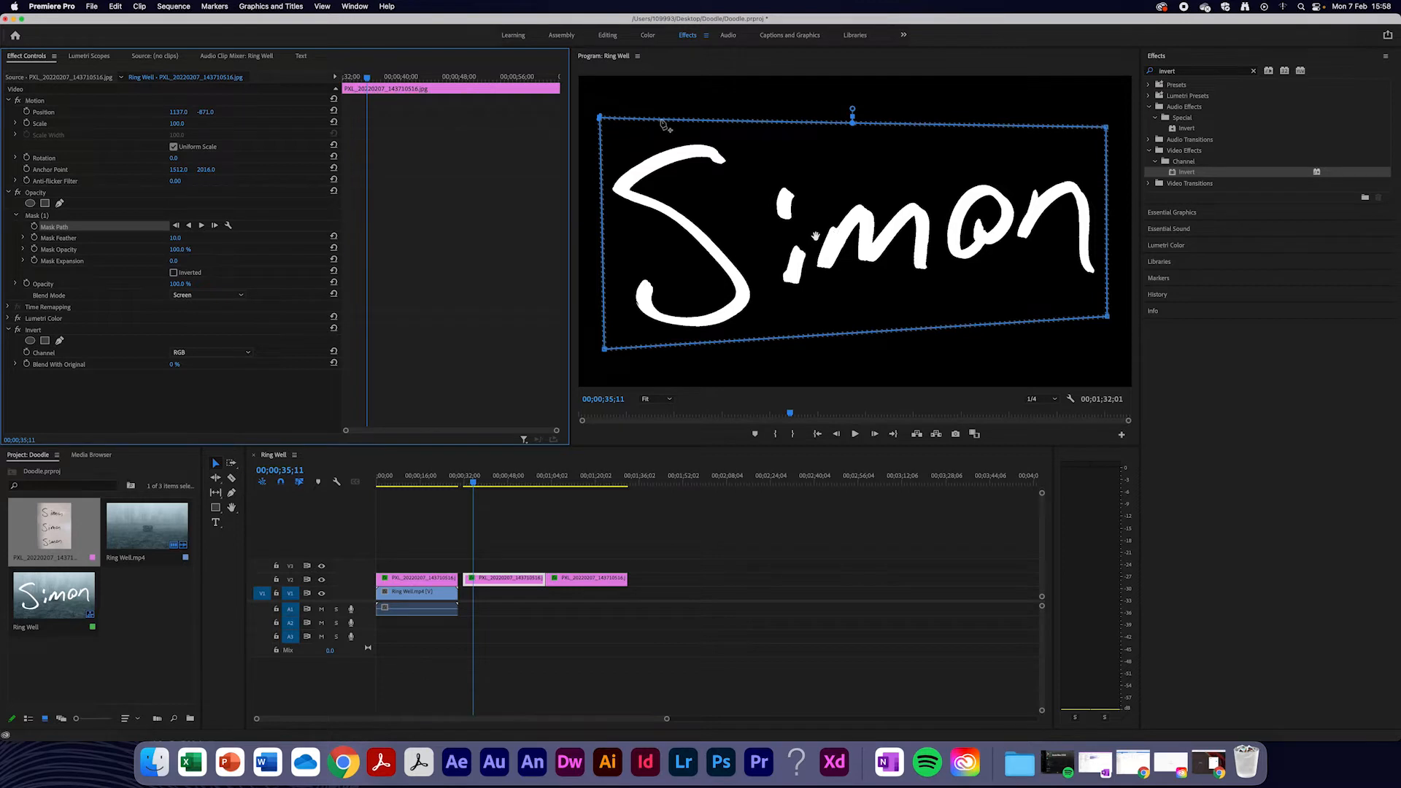
{"action": "left_click_drag", "start_coordinate": [206, 112], "coordinate": [457, 111]}
{"action": "left_click_drag", "start_coordinate": [800, 355], "coordinate": [802, 143]}
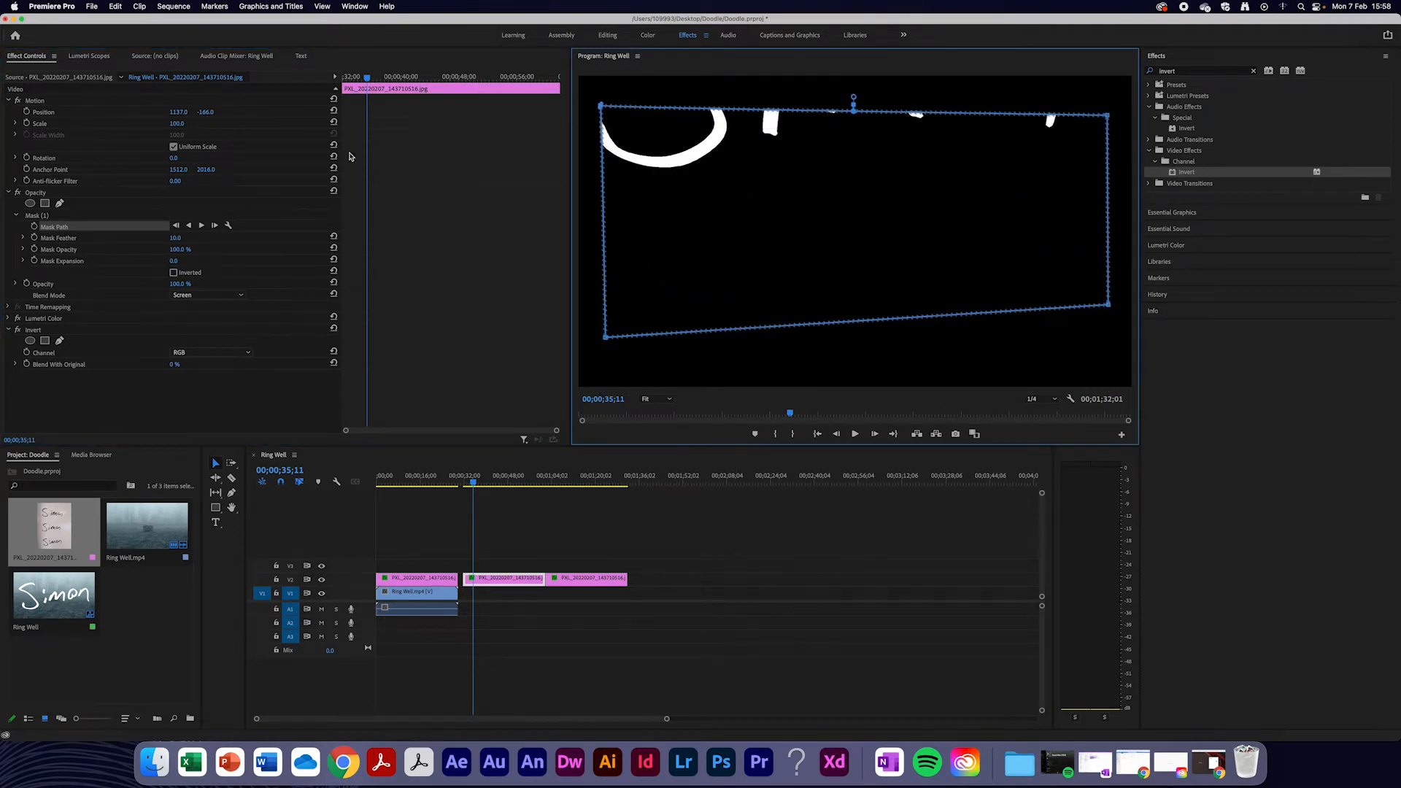
{"action": "left_click_drag", "start_coordinate": [210, 112], "coordinate": [501, 112]}
{"action": "left_click", "coordinate": [775, 271]}
{"action": "mouse_move", "coordinate": [774, 270]}
{"action": "left_mouse_down"}
{"action": "mouse_move", "coordinate": [748, 193]}
{"action": "mouse_move", "coordinate": [699, 181]}
{"action": "left_mouse_up"}
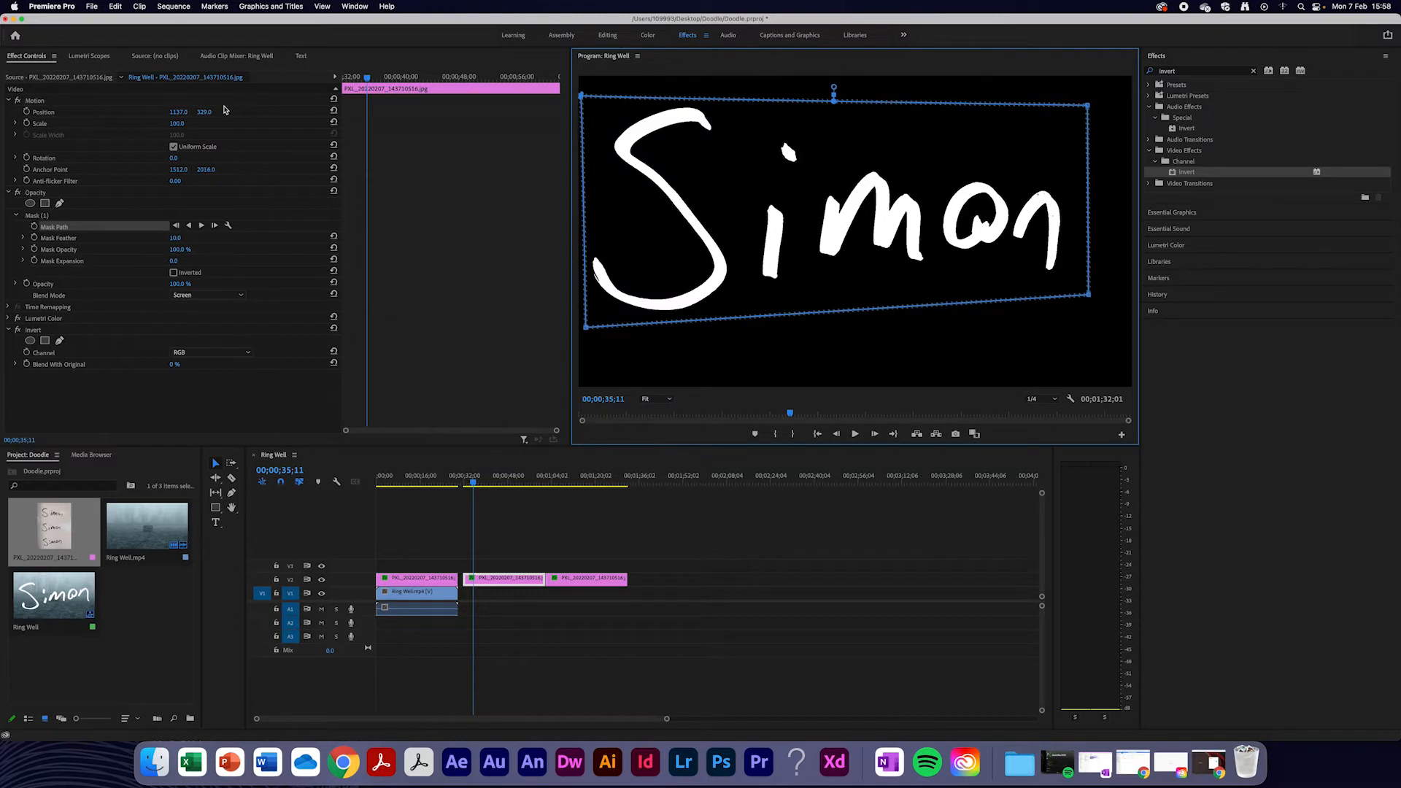
{"action": "mouse_move", "coordinate": [206, 112]}
{"action": "left_mouse_down"}
{"action": "mouse_move", "coordinate": [223, 113]}
{"action": "mouse_move", "coordinate": [182, 112]}
{"action": "mouse_move", "coordinate": [200, 112]}
{"action": "left_mouse_up"}
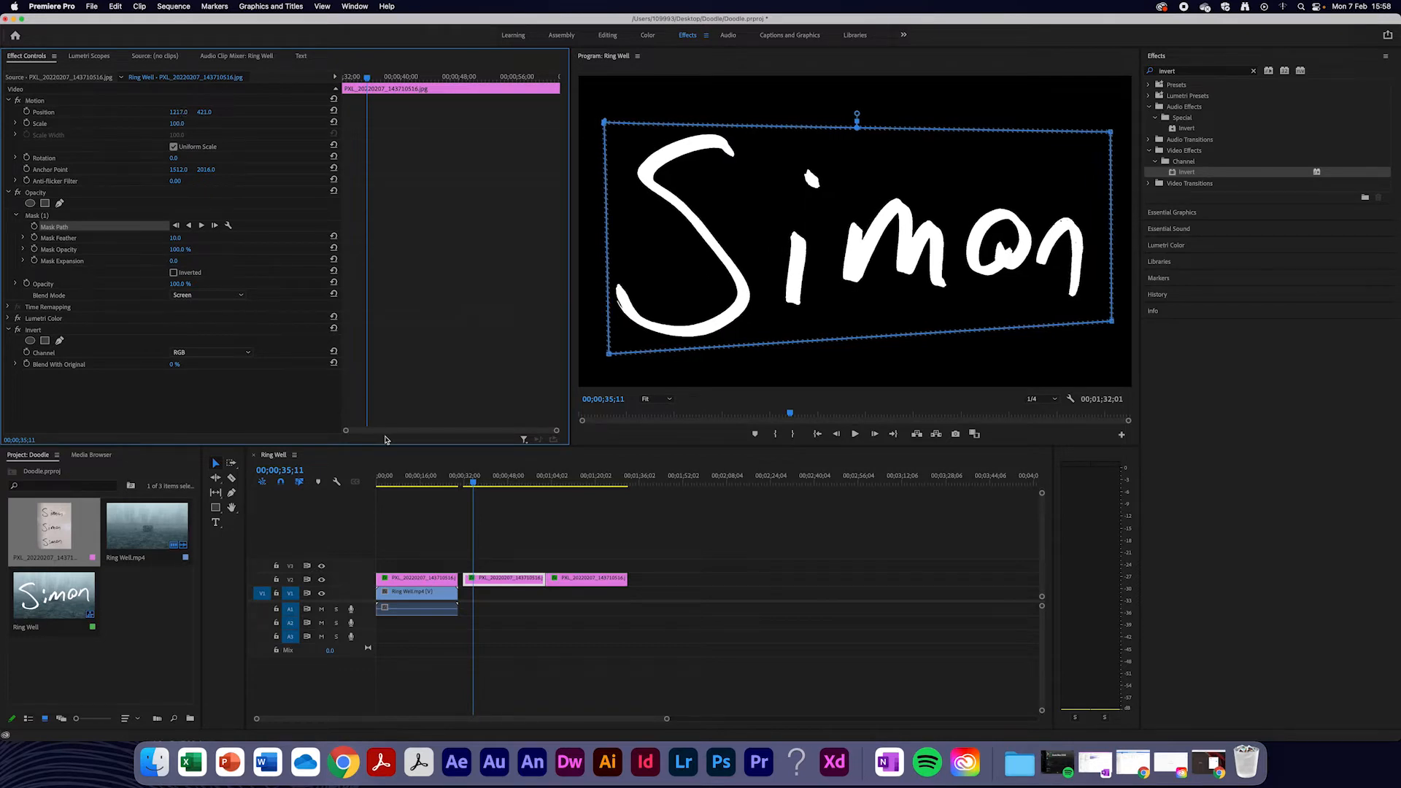
Butt the first copy against the end of the original handwriting clip at 00;00;30;00
{"action": "left_click_drag", "start_coordinate": [491, 585], "coordinate": [486, 584]}
{"action": "left_click", "coordinate": [457, 483]}
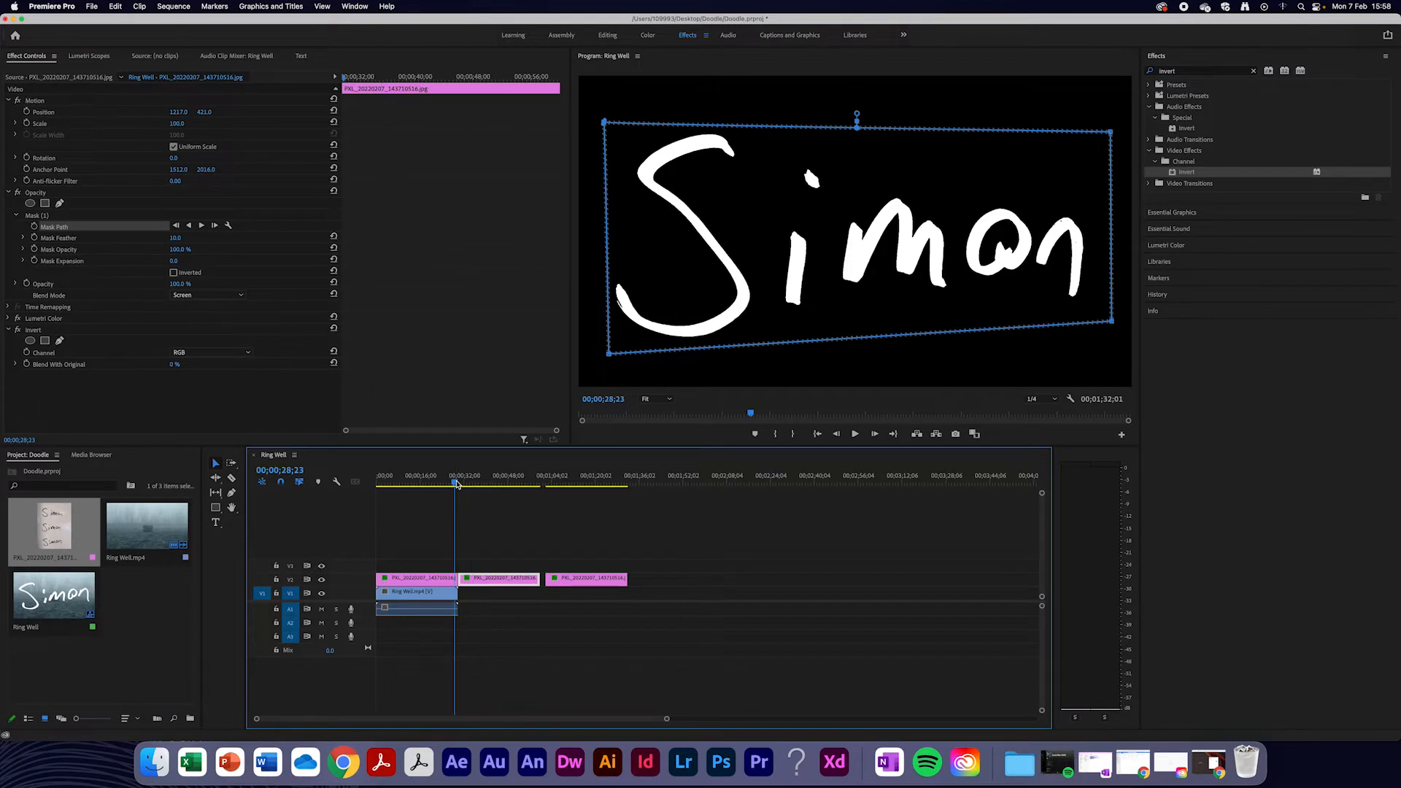
{"action": "left_click_drag", "start_coordinate": [457, 484], "coordinate": [460, 485]}
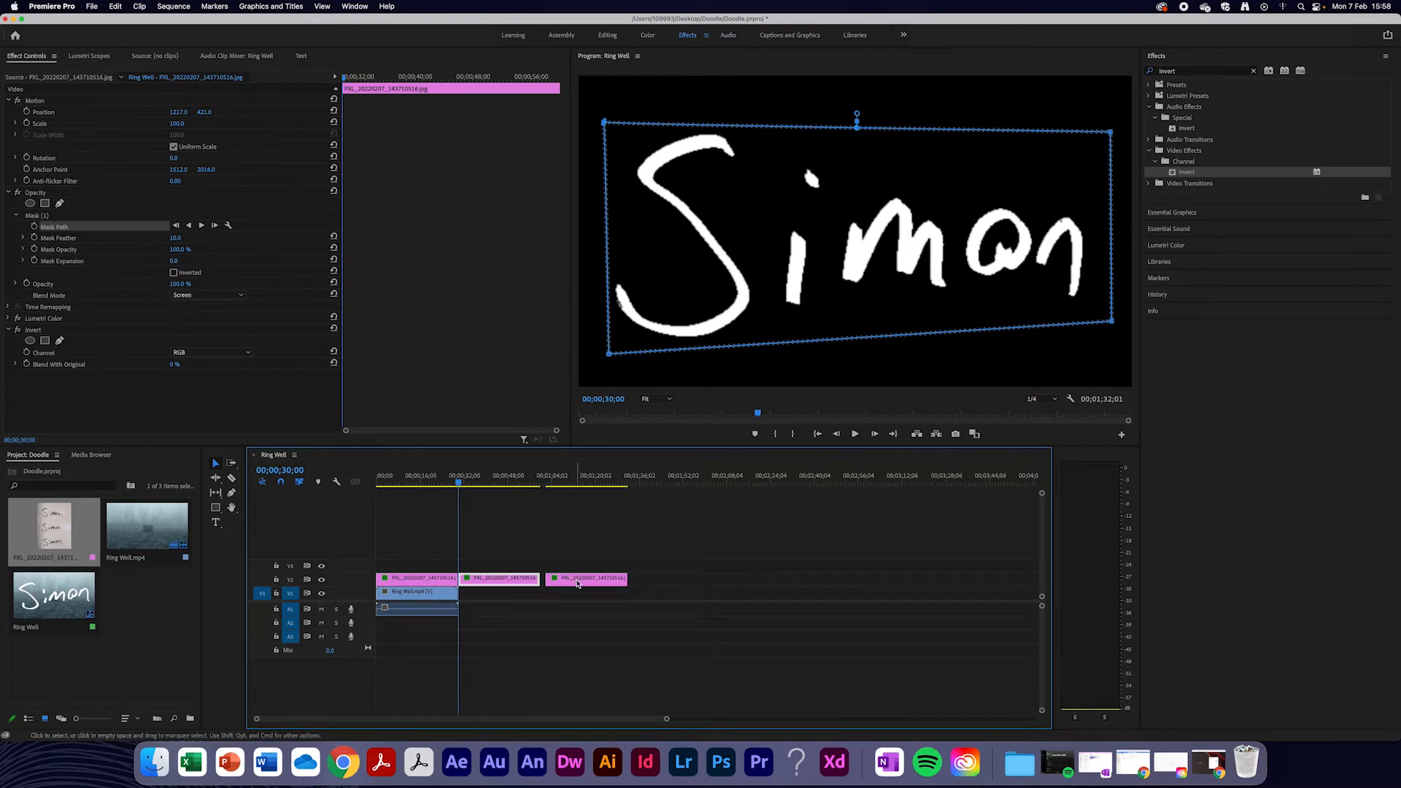
Set the last handwriting copy's position to 1137, 713 and move its mask back up into the frame
{"action": "left_click", "coordinate": [577, 583]}
{"action": "left_click_drag", "start_coordinate": [460, 484], "coordinate": [567, 484]}
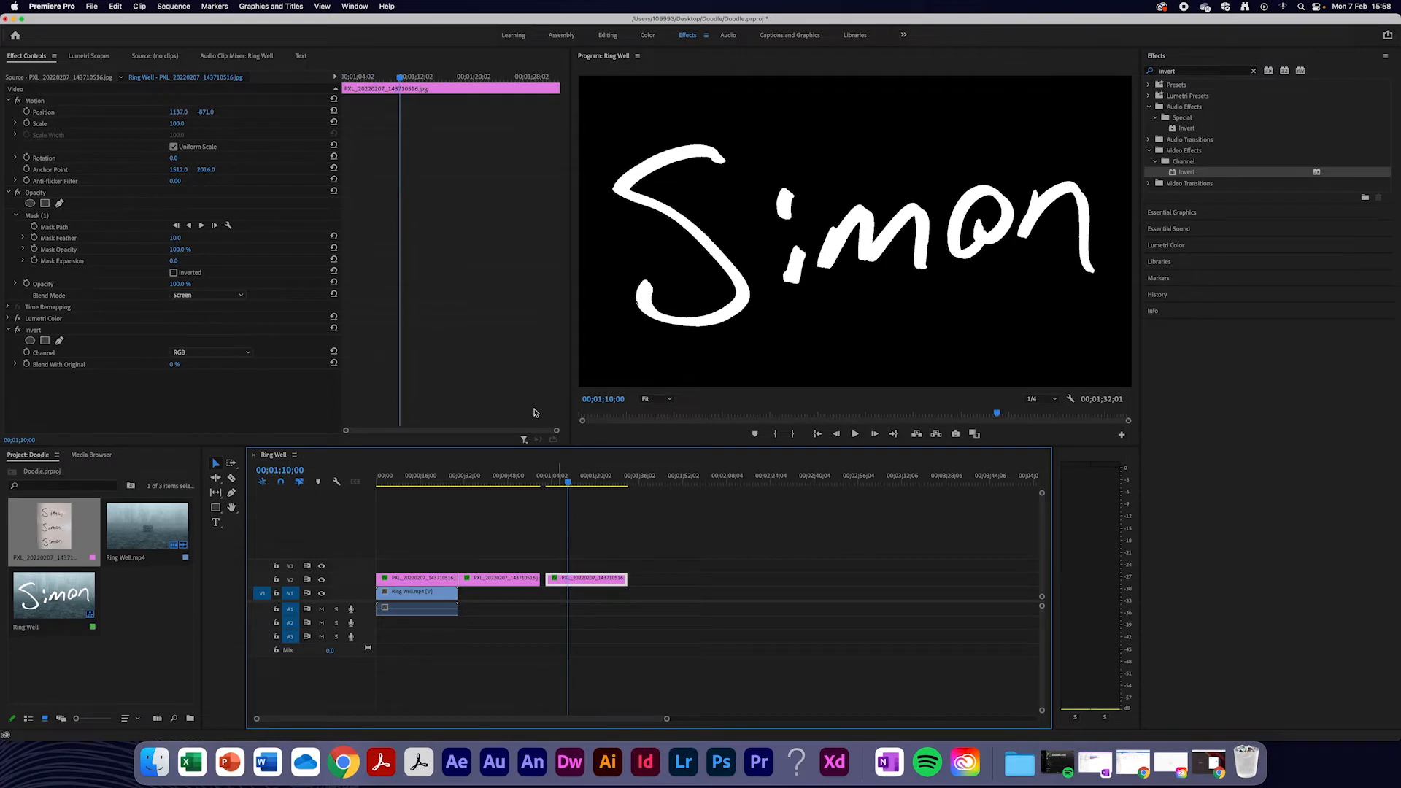
{"action": "left_click", "coordinate": [59, 227]}
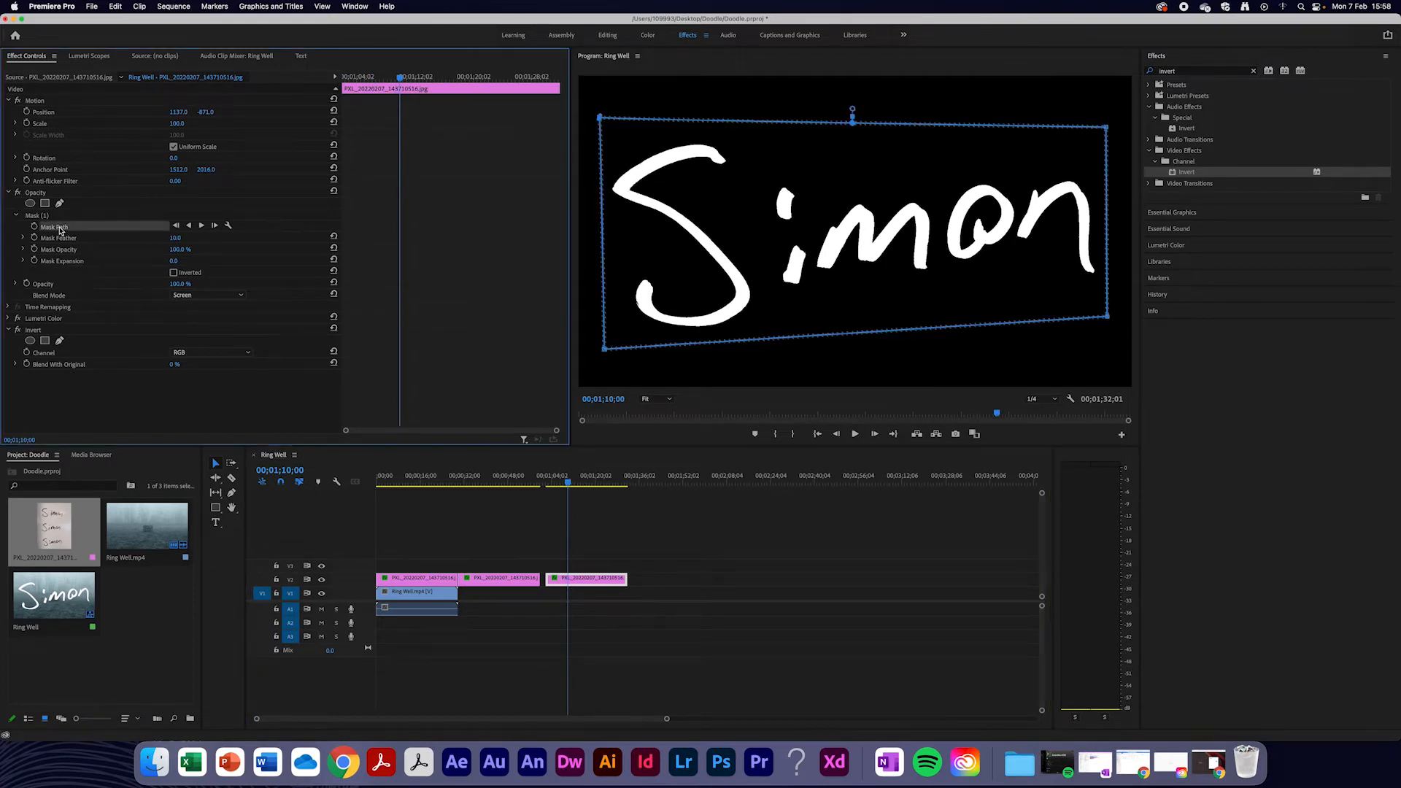
{"action": "left_click_drag", "start_coordinate": [205, 112], "coordinate": [819, 207]}
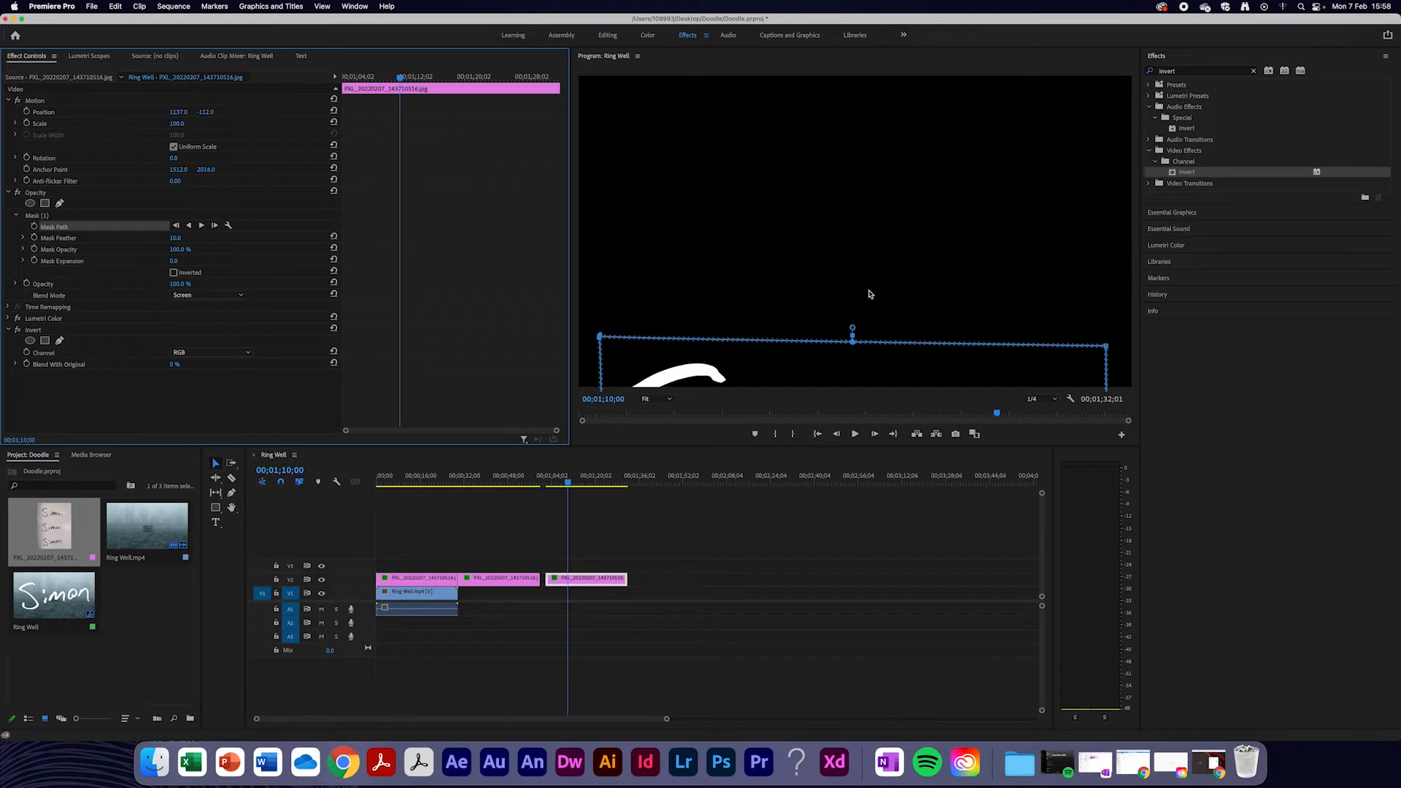
{"action": "left_click_drag", "start_coordinate": [834, 364], "coordinate": [831, 121]}
{"action": "left_click_drag", "start_coordinate": [206, 112], "coordinate": [499, 128]}
{"action": "left_click_drag", "start_coordinate": [768, 362], "coordinate": [776, 123]}
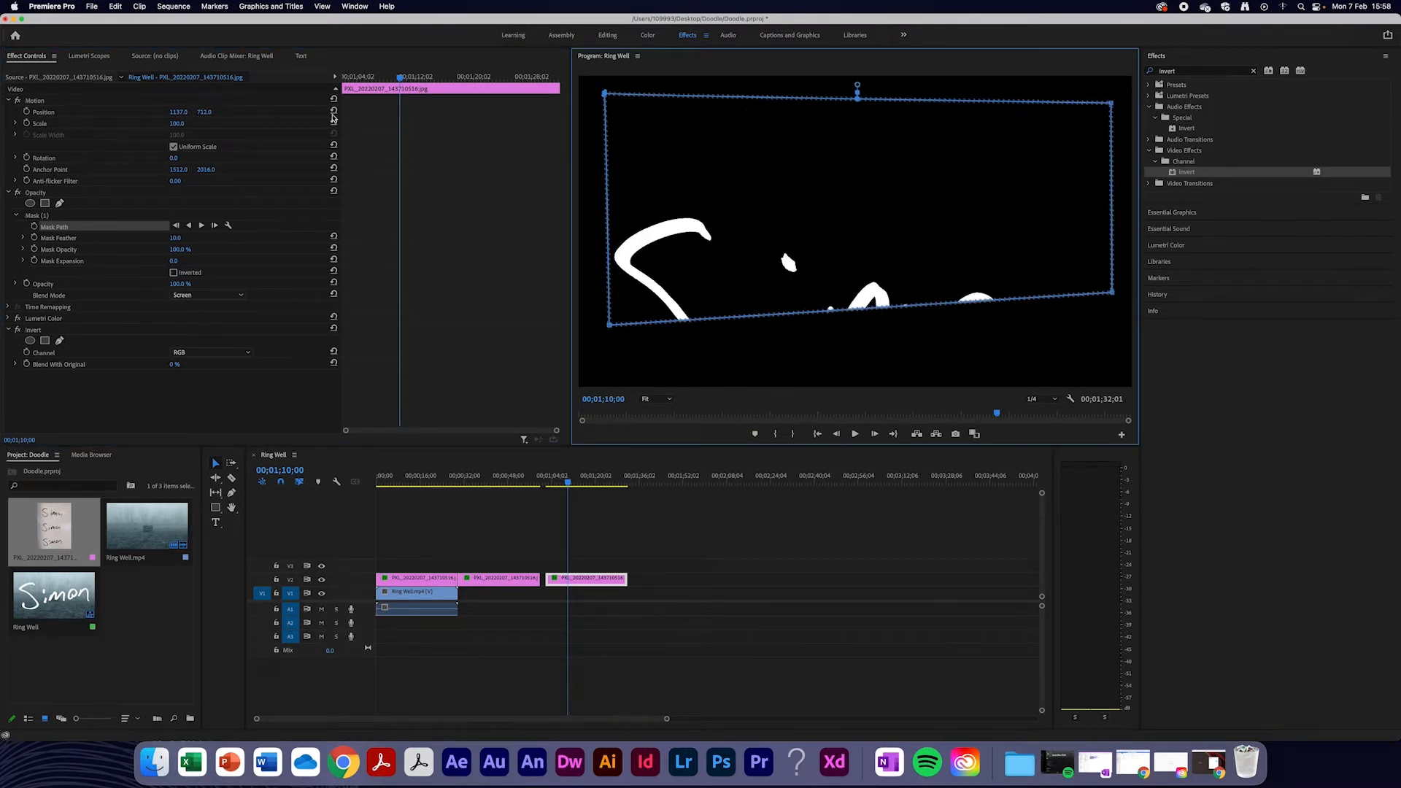
Set the last copy's position to 1137, 1762 and move and widen its mask to frame the whole handwritten word
{"action": "left_click_drag", "start_coordinate": [204, 113], "coordinate": [563, 113]}
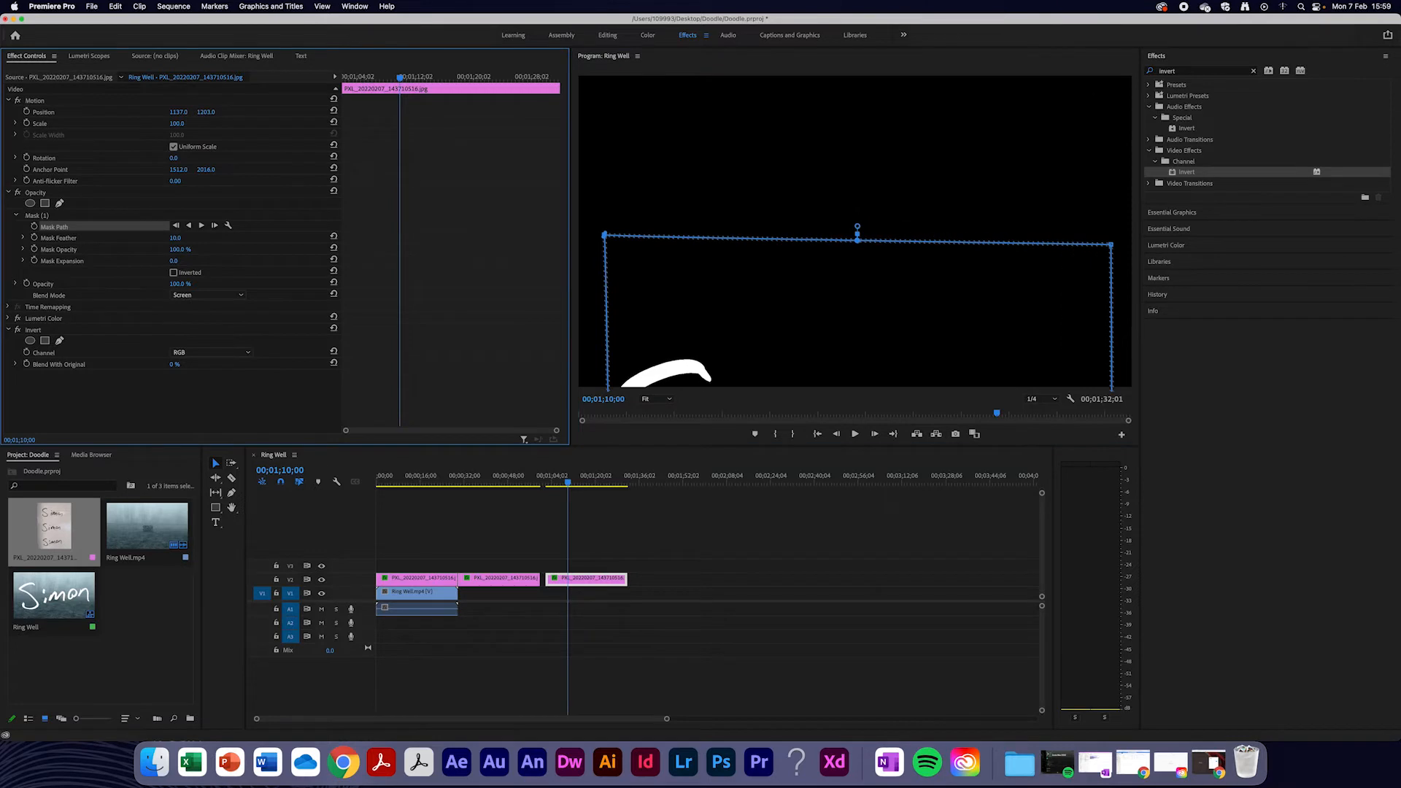
{"action": "left_click_drag", "start_coordinate": [208, 113], "coordinate": [294, 113]}
{"action": "left_click_drag", "start_coordinate": [849, 333], "coordinate": [839, 182]}
{"action": "left_click", "coordinate": [208, 113]}
{"action": "left_click_drag", "start_coordinate": [206, 113], "coordinate": [484, 112]}
{"action": "left_click_drag", "start_coordinate": [829, 338], "coordinate": [816, 211]}
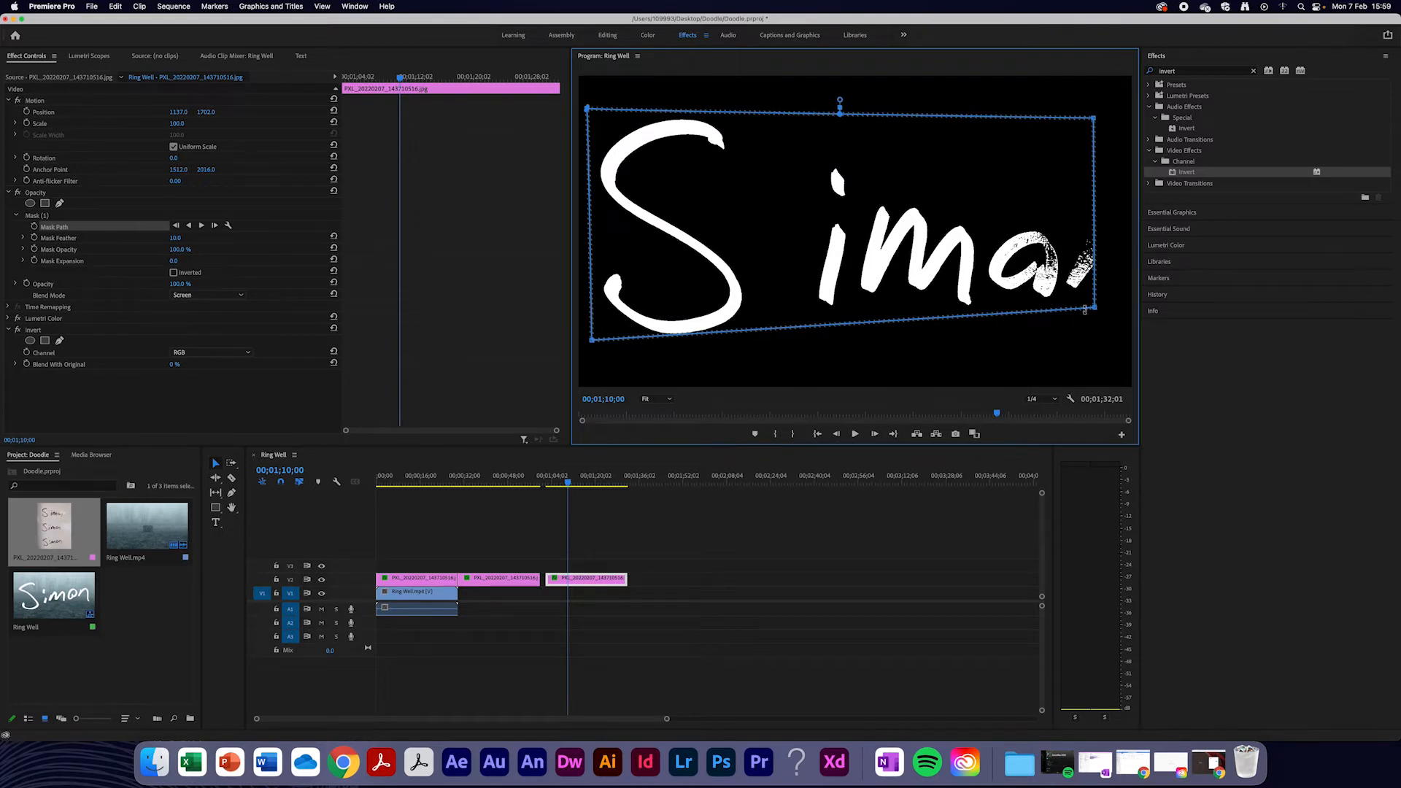
{"action": "left_click_drag", "start_coordinate": [1094, 308], "coordinate": [1129, 349]}
{"action": "left_click_drag", "start_coordinate": [1095, 119], "coordinate": [1130, 103]}
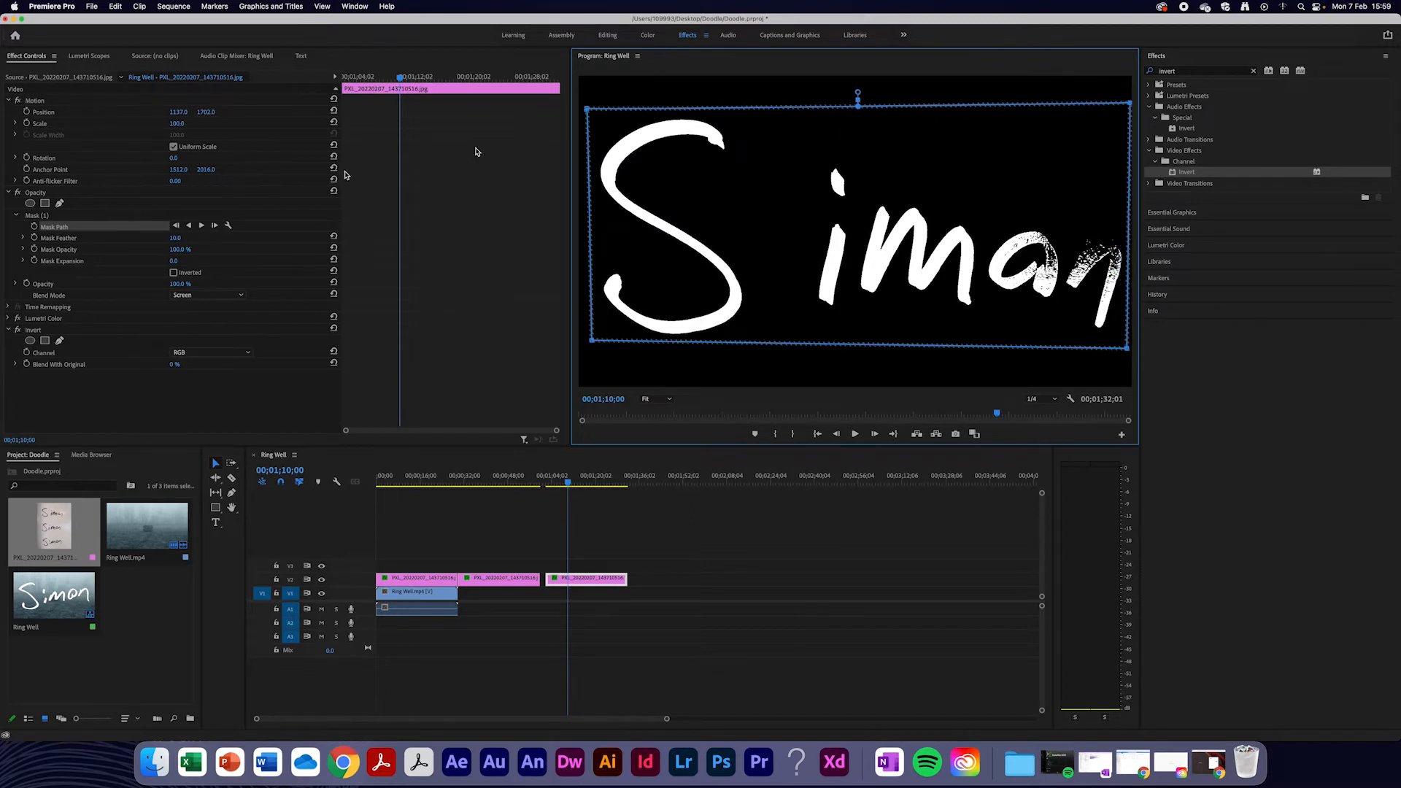
Scale the last copy down to about 86% and reposition it at 1071, 1545 to centre the word
{"action": "left_click", "coordinate": [16, 124]}
{"action": "left_click_drag", "start_coordinate": [173, 145], "coordinate": [151, 145]}
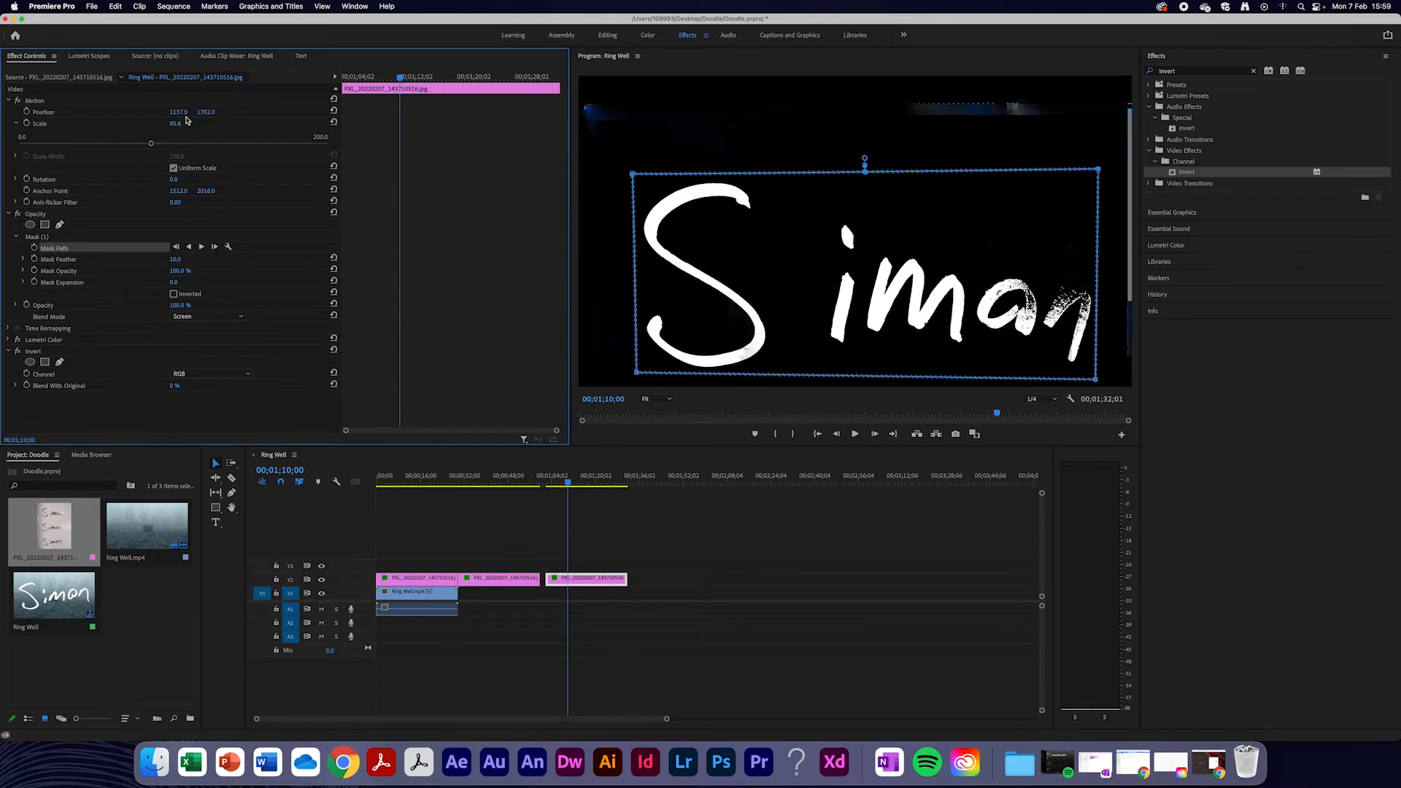
{"action": "mouse_move", "coordinate": [180, 113]}
{"action": "left_mouse_down"}
{"action": "mouse_move", "coordinate": [132, 113]}
{"action": "mouse_move", "coordinate": [201, 113]}
{"action": "mouse_move", "coordinate": [188, 112]}
{"action": "left_mouse_up"}
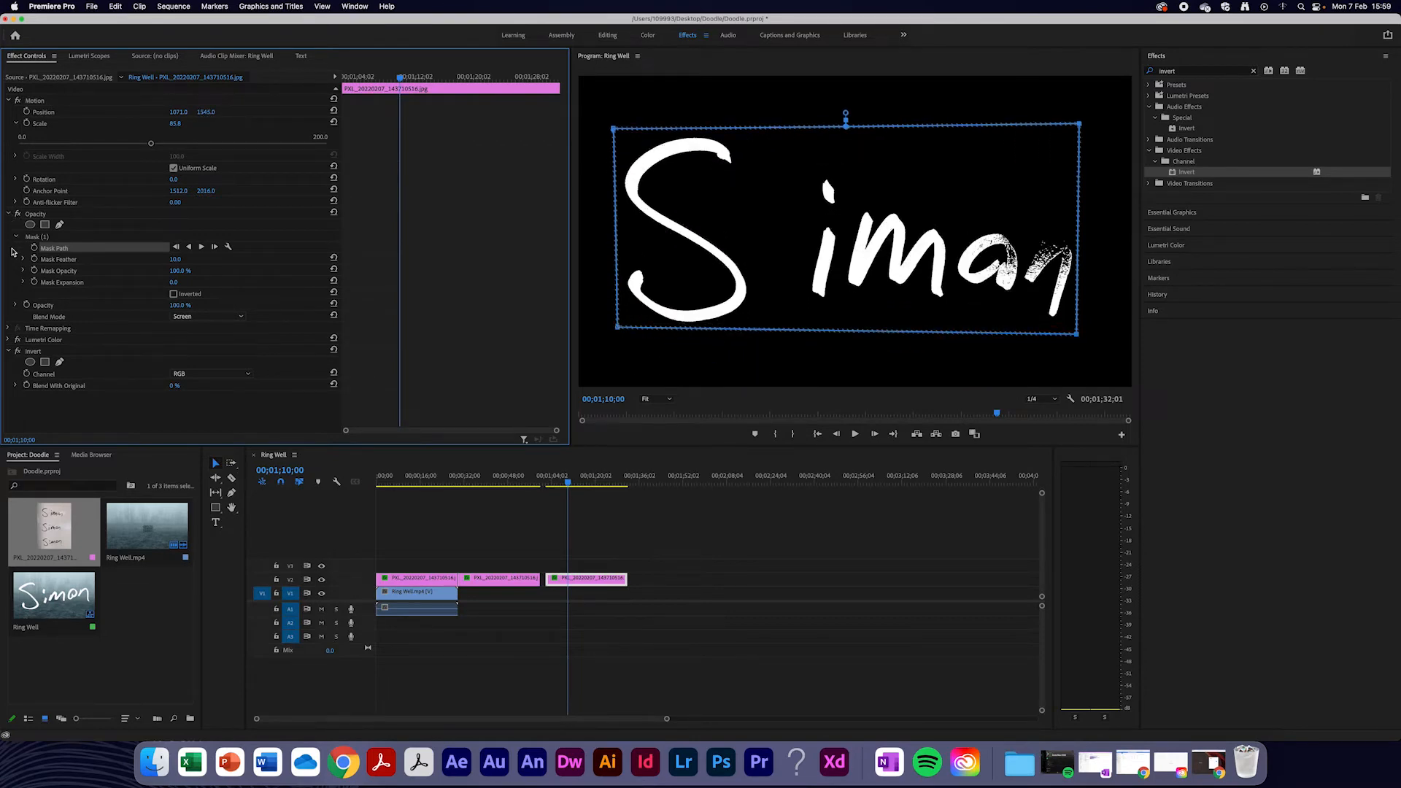
Adjust the last copy's RGB curve by shifting its lower and upper points slightly towards the highlights, keeping a steep contrast ramp
{"action": "left_click", "coordinate": [8, 339]}
{"action": "scroll", "coordinate": [58, 342], "scroll_direction": "down", "scroll_amount": 3}
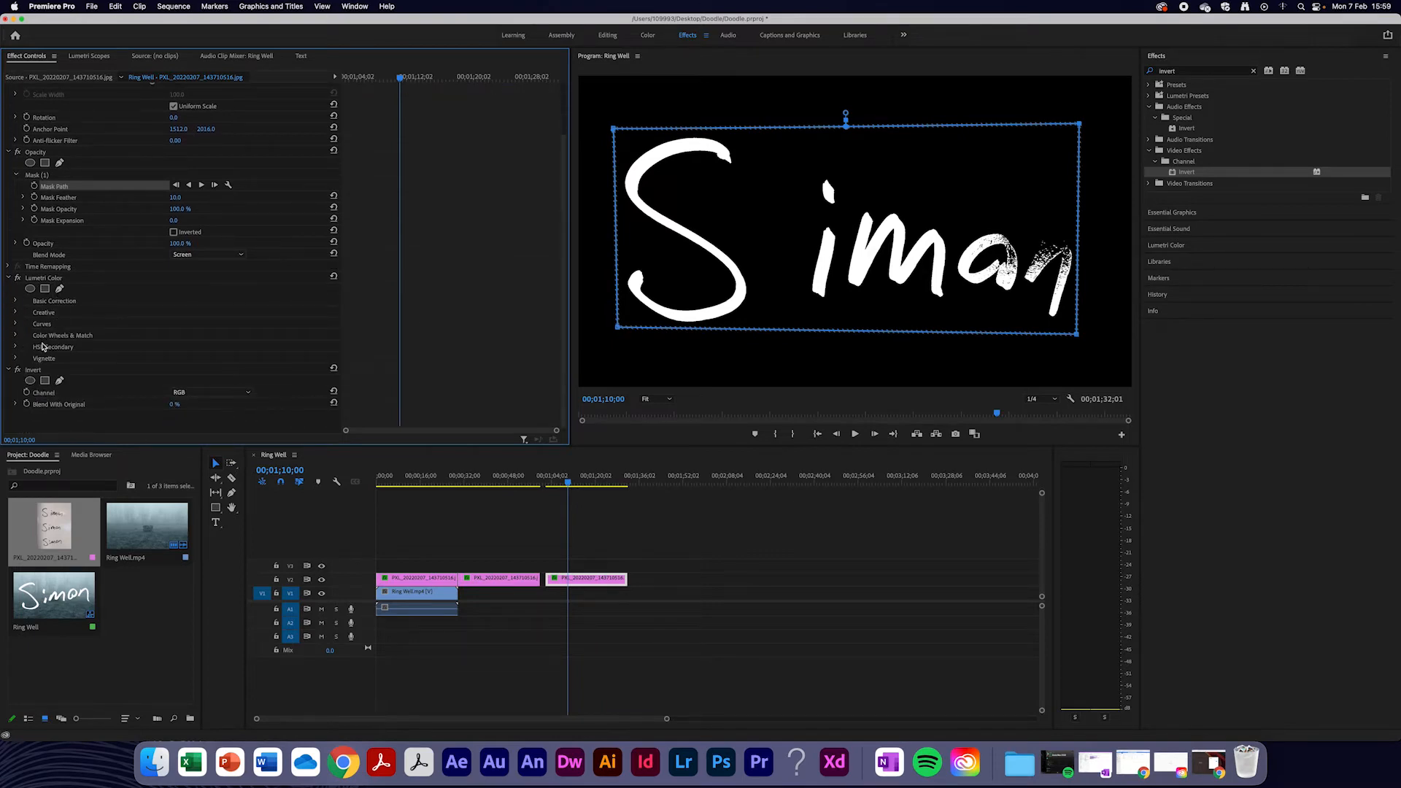
{"action": "left_click", "coordinate": [15, 325]}
{"action": "scroll", "coordinate": [113, 306], "scroll_direction": "down", "scroll_amount": 8}
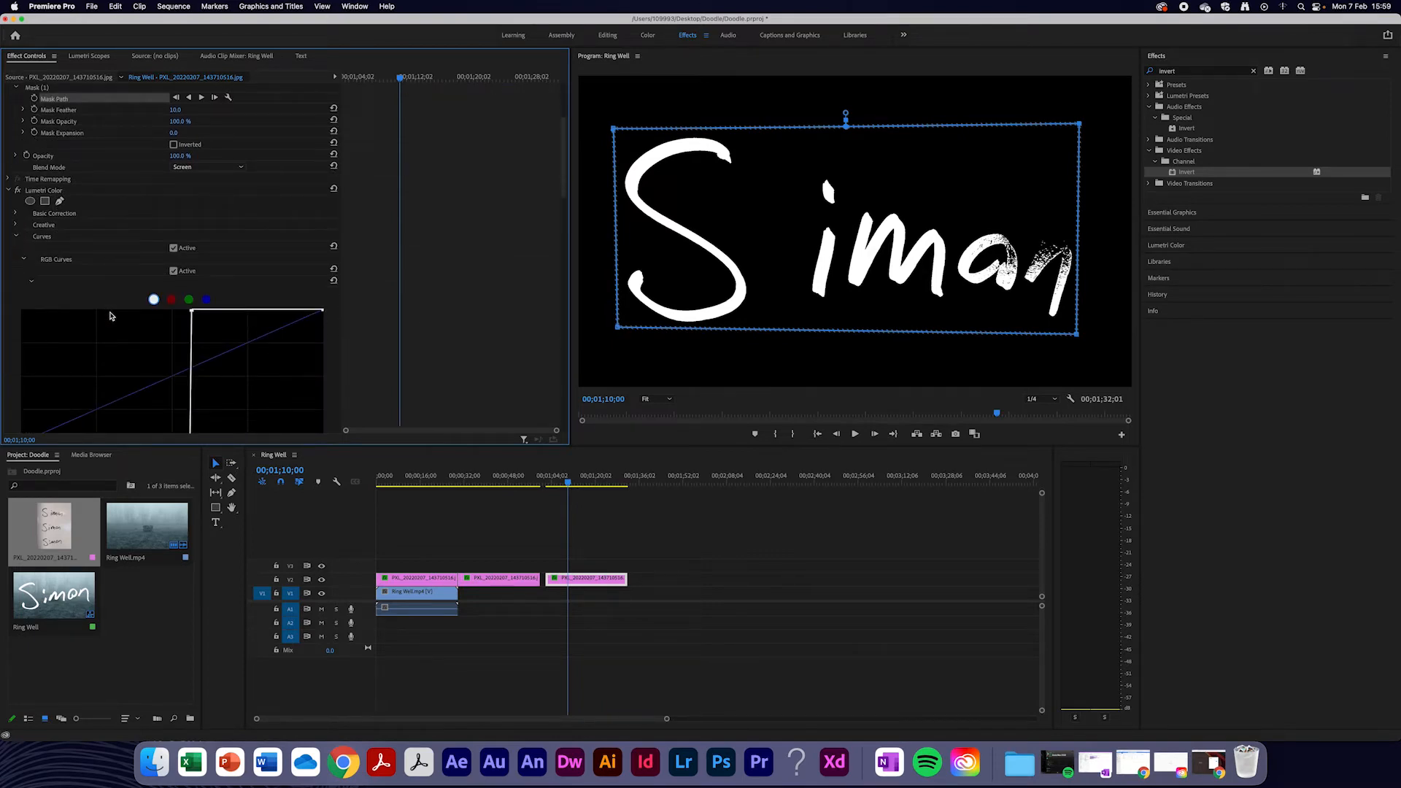
{"action": "left_click_drag", "start_coordinate": [192, 202], "coordinate": [281, 200]}
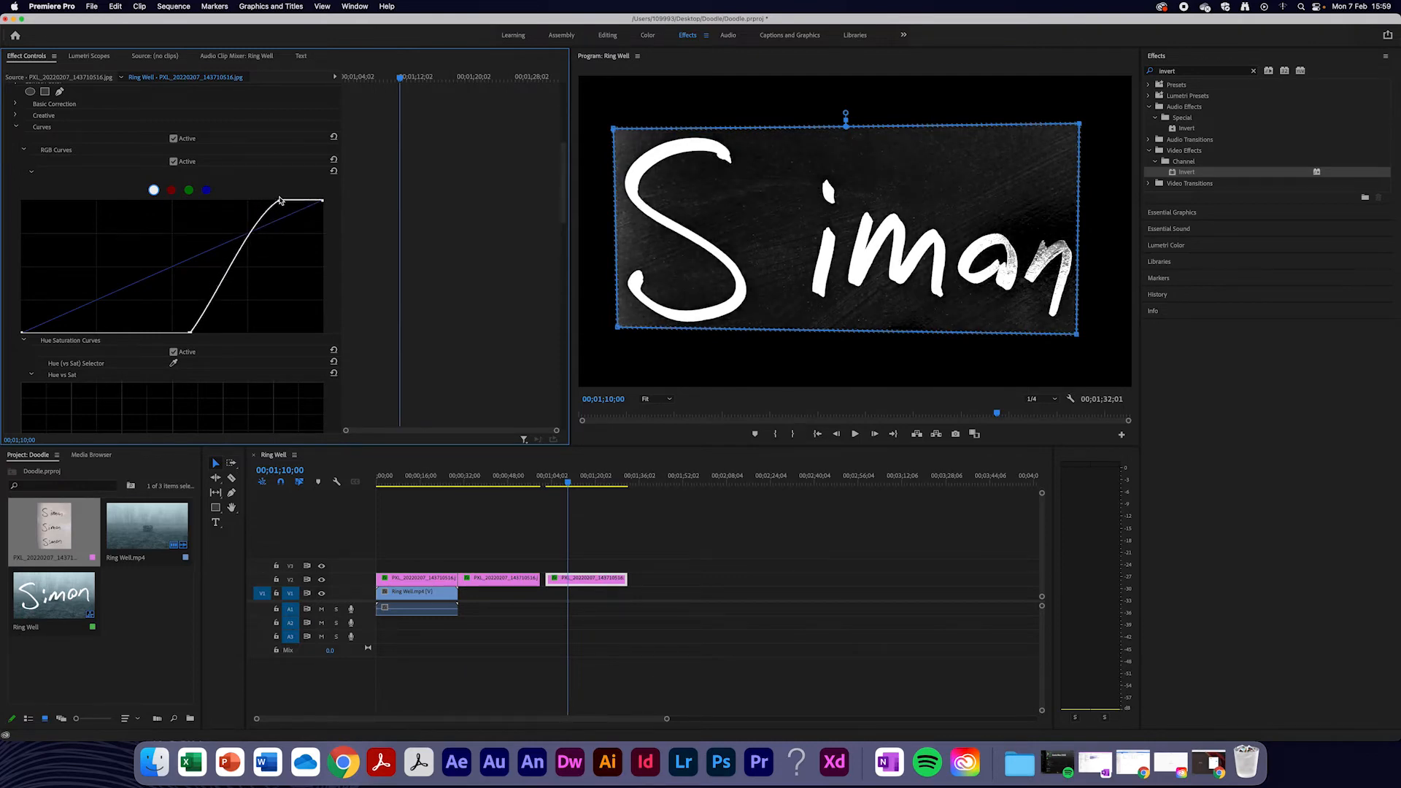
{"action": "mouse_move", "coordinate": [204, 336]}
{"action": "left_mouse_down"}
{"action": "mouse_move", "coordinate": [241, 337]}
{"action": "mouse_move", "coordinate": [194, 335]}
{"action": "left_mouse_up"}
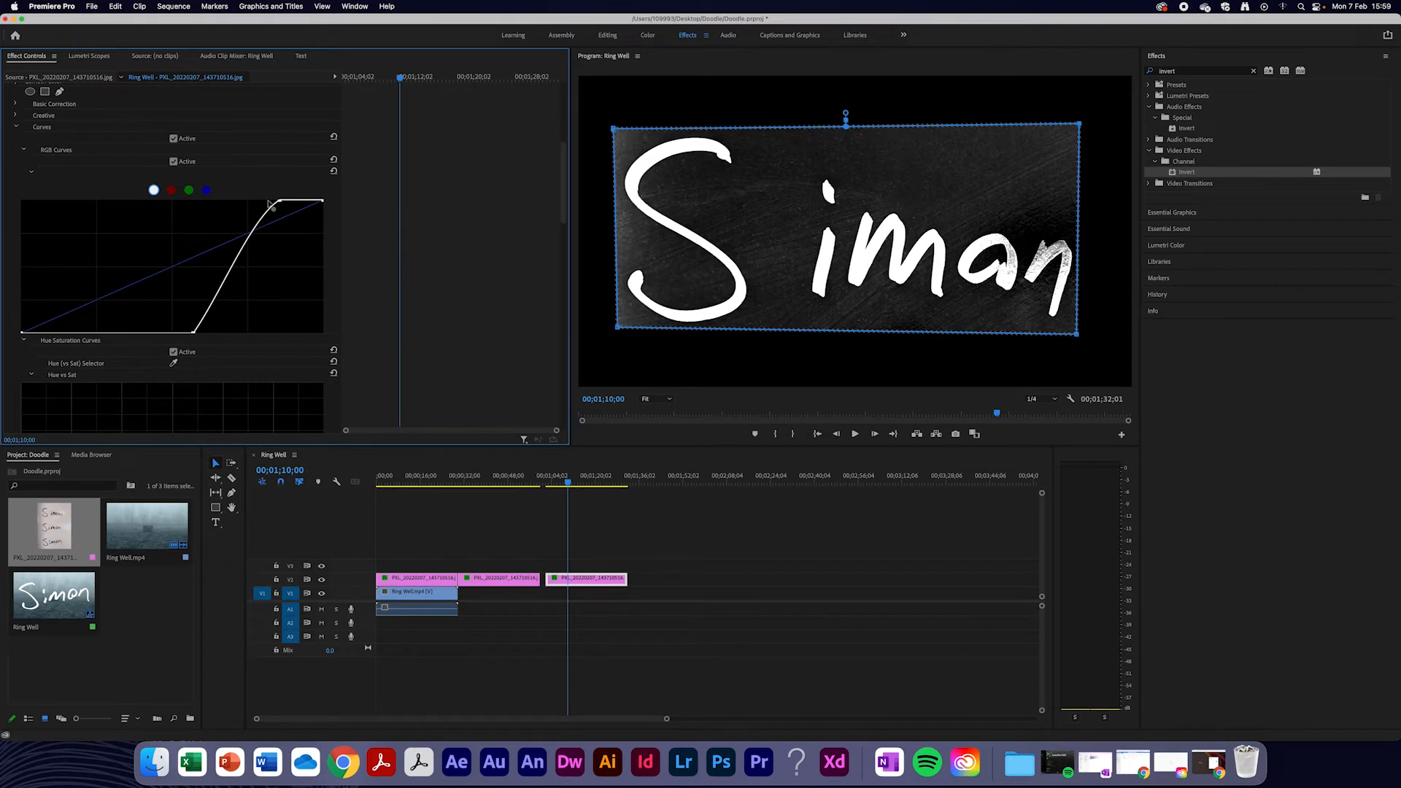
{"action": "left_click_drag", "start_coordinate": [270, 204], "coordinate": [223, 204]}
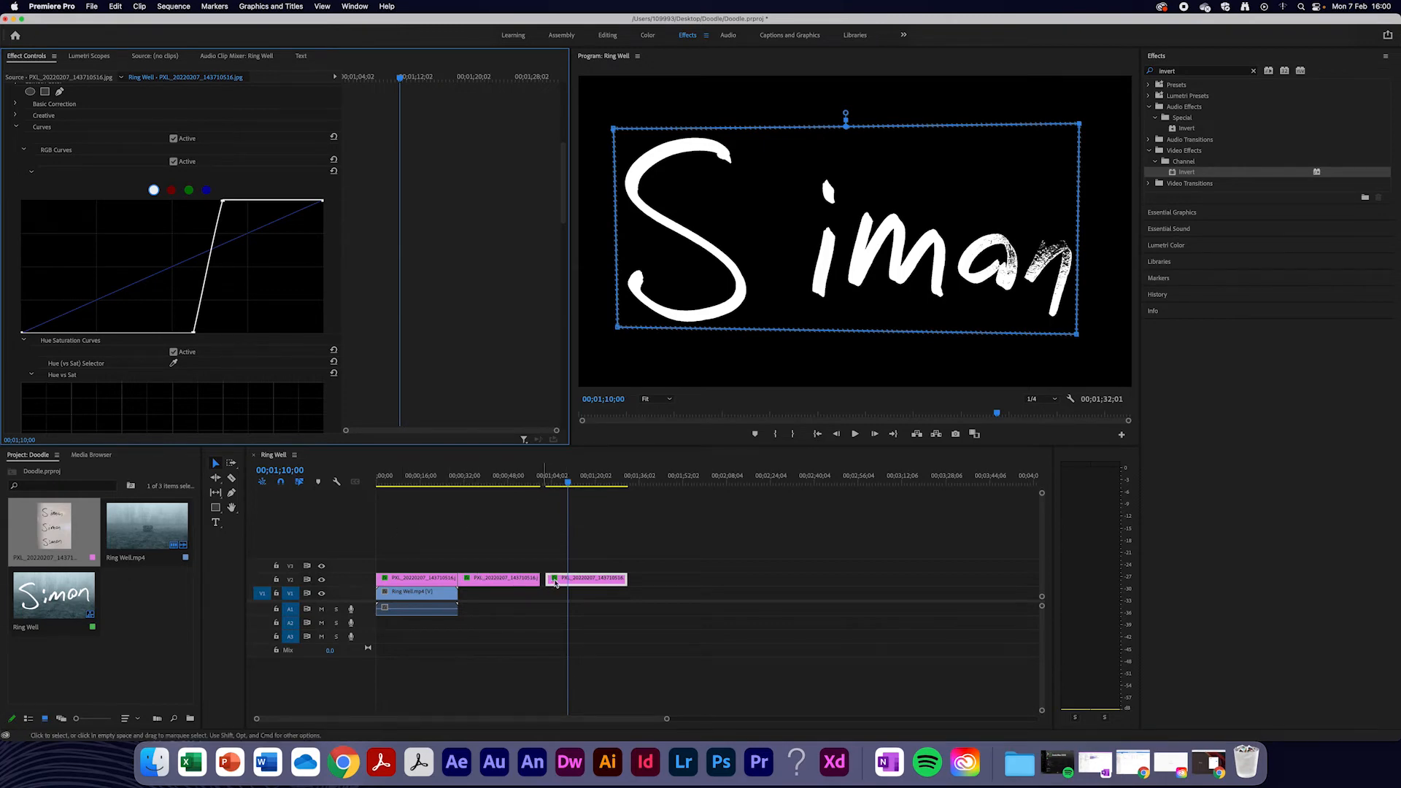
Trim the first handwriting clip to two frames, ending at 00;00;00;02, and close the gap after it
{"action": "left_click", "coordinate": [420, 483]}
{"action": "key", "text": "Home"}
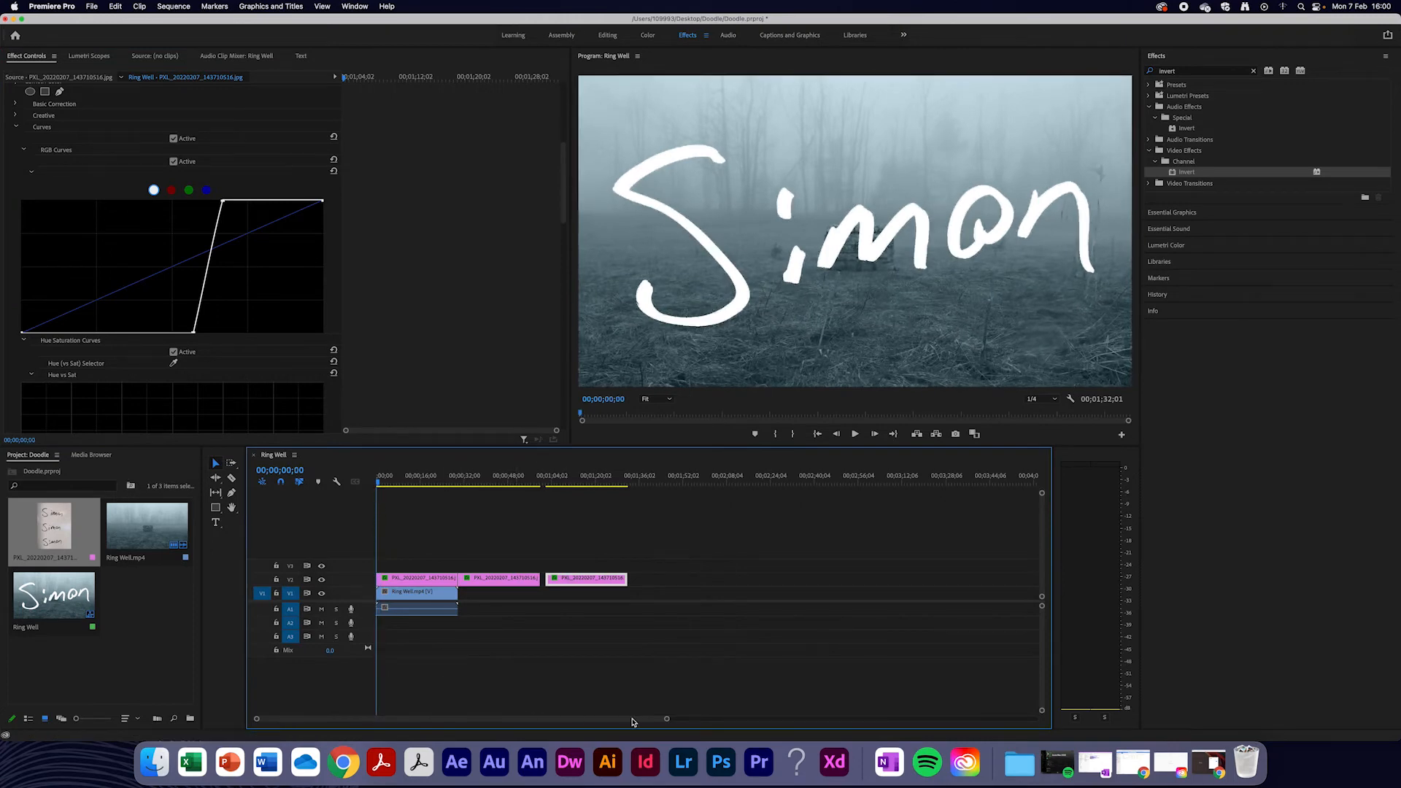
{"action": "left_click_drag", "start_coordinate": [637, 721], "coordinate": [314, 719]}
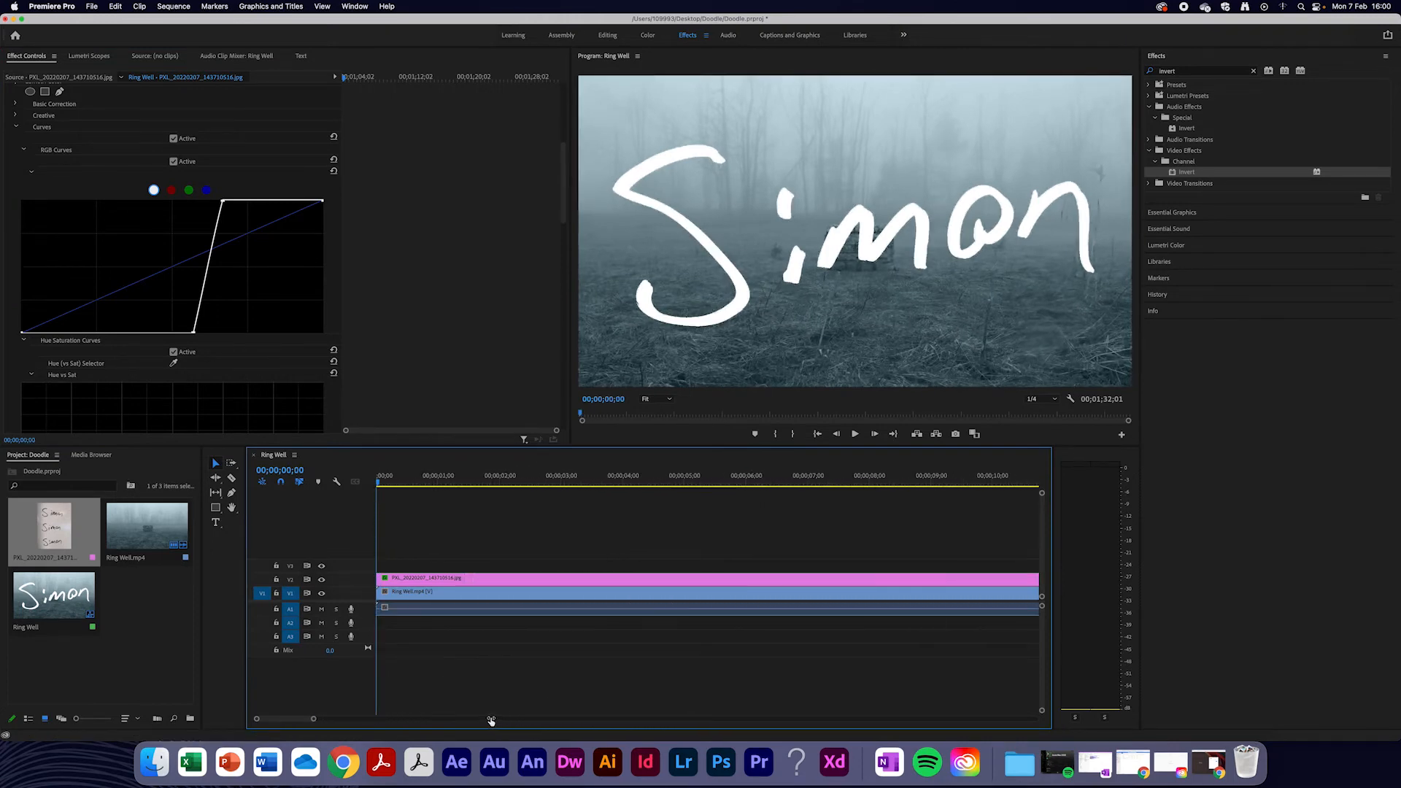
{"action": "key", "text": "Right"}
{"action": "key", "text": "Right"}
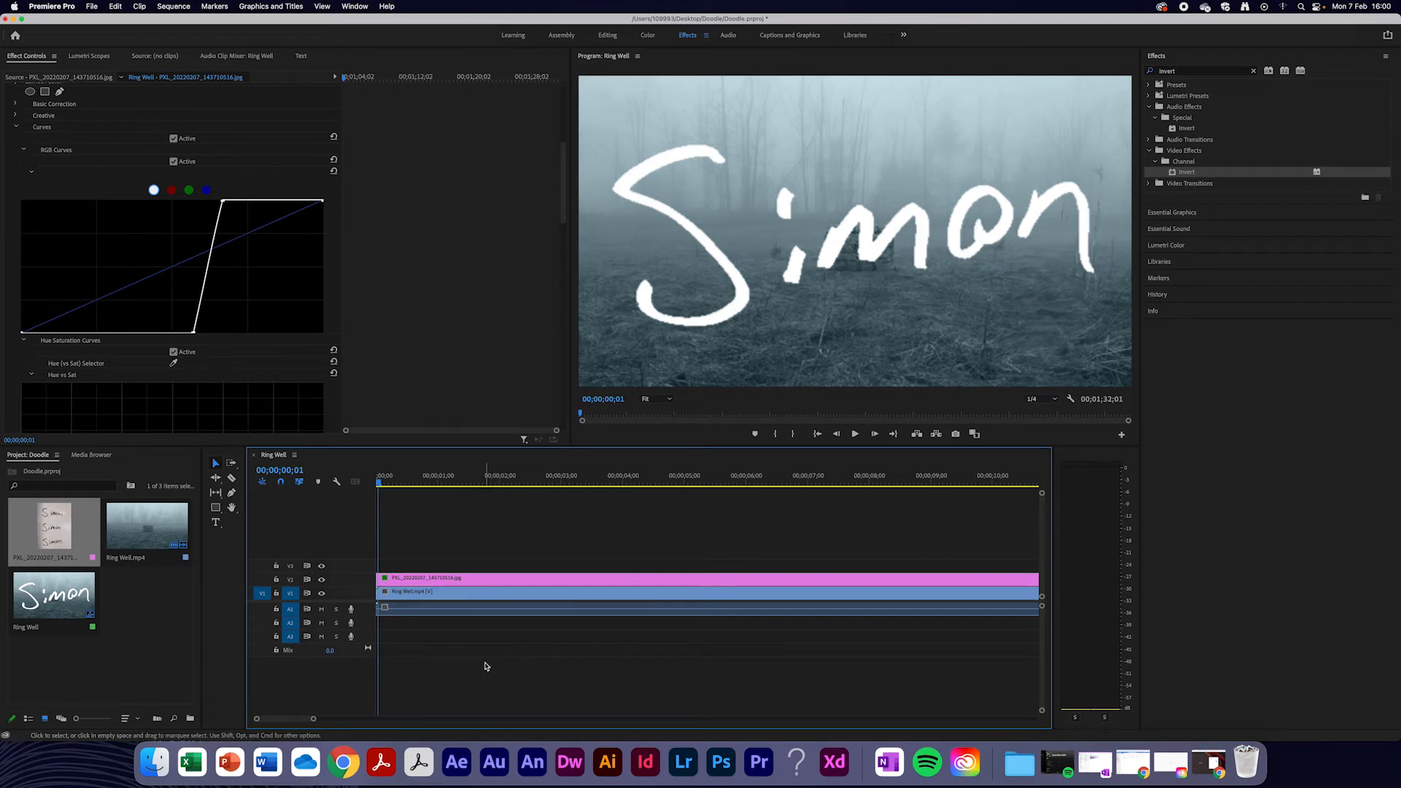
{"action": "key", "text": "c"}
{"action": "left_click", "coordinate": [389, 578]}
{"action": "key", "text": "v"}
{"action": "left_click", "coordinate": [397, 582]}
{"action": "key", "text": "Delete"}
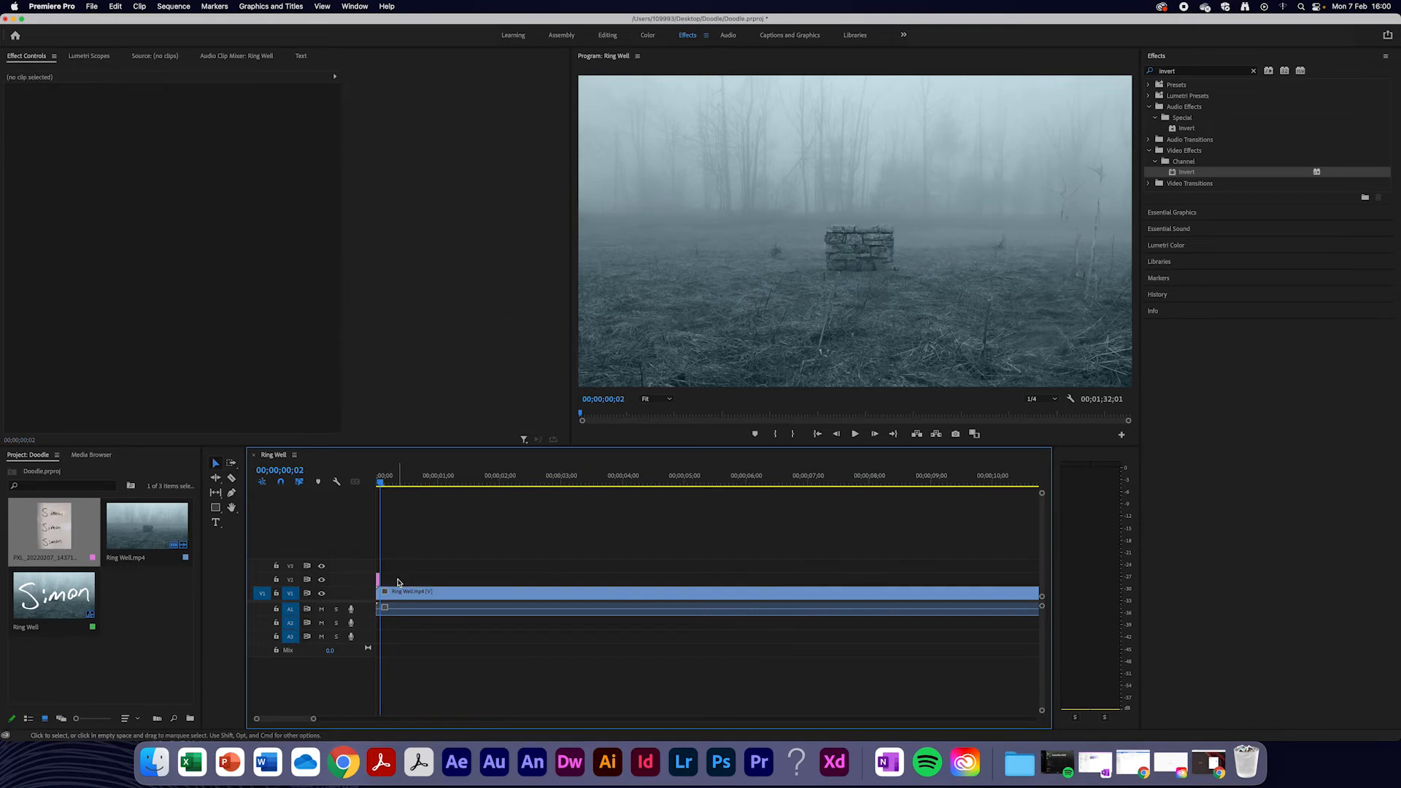
{"action": "key", "text": "super+z"}
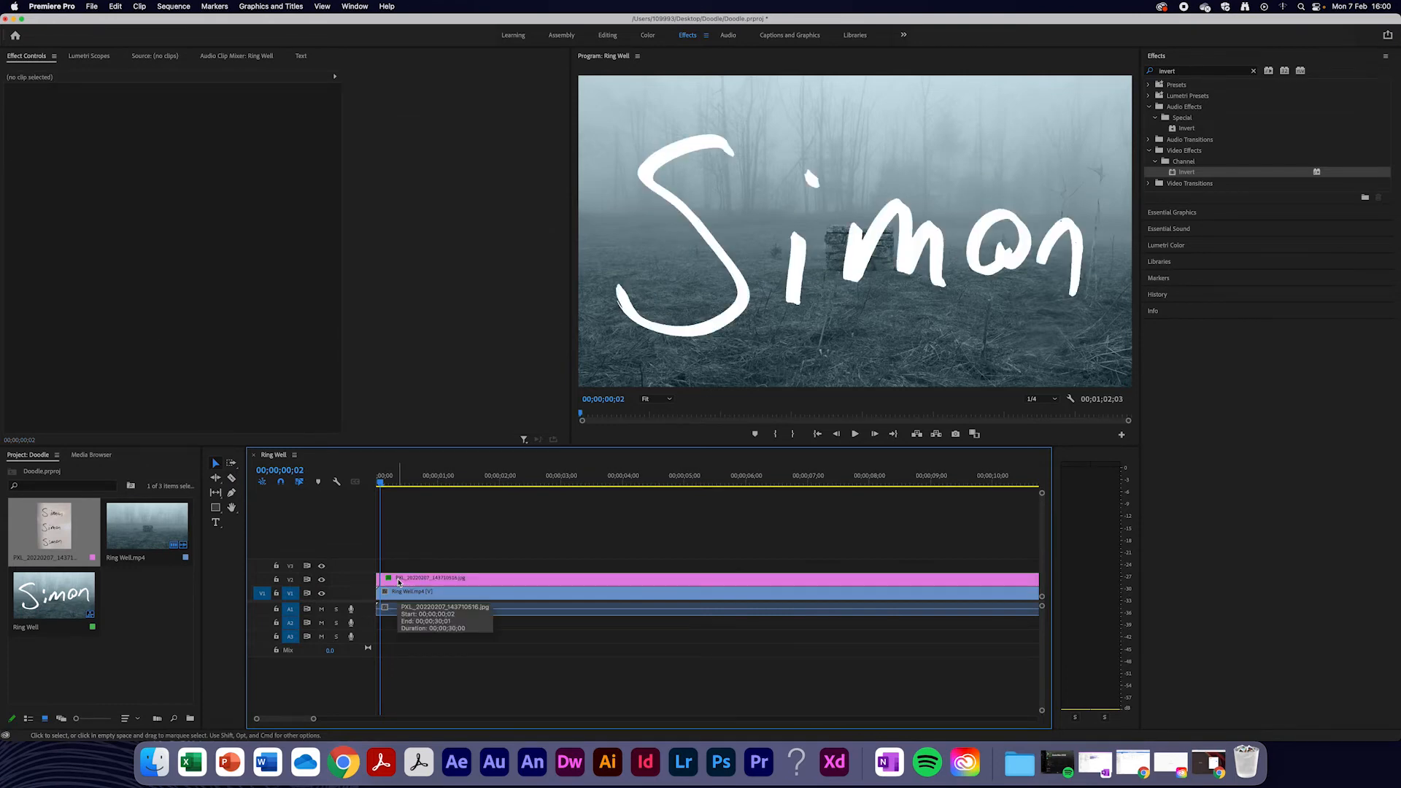
Cut the second handwriting clip at 00;00;00;04, delete the remainder and close the gap
{"action": "key", "text": "Right"}
{"action": "key", "text": "Right"}
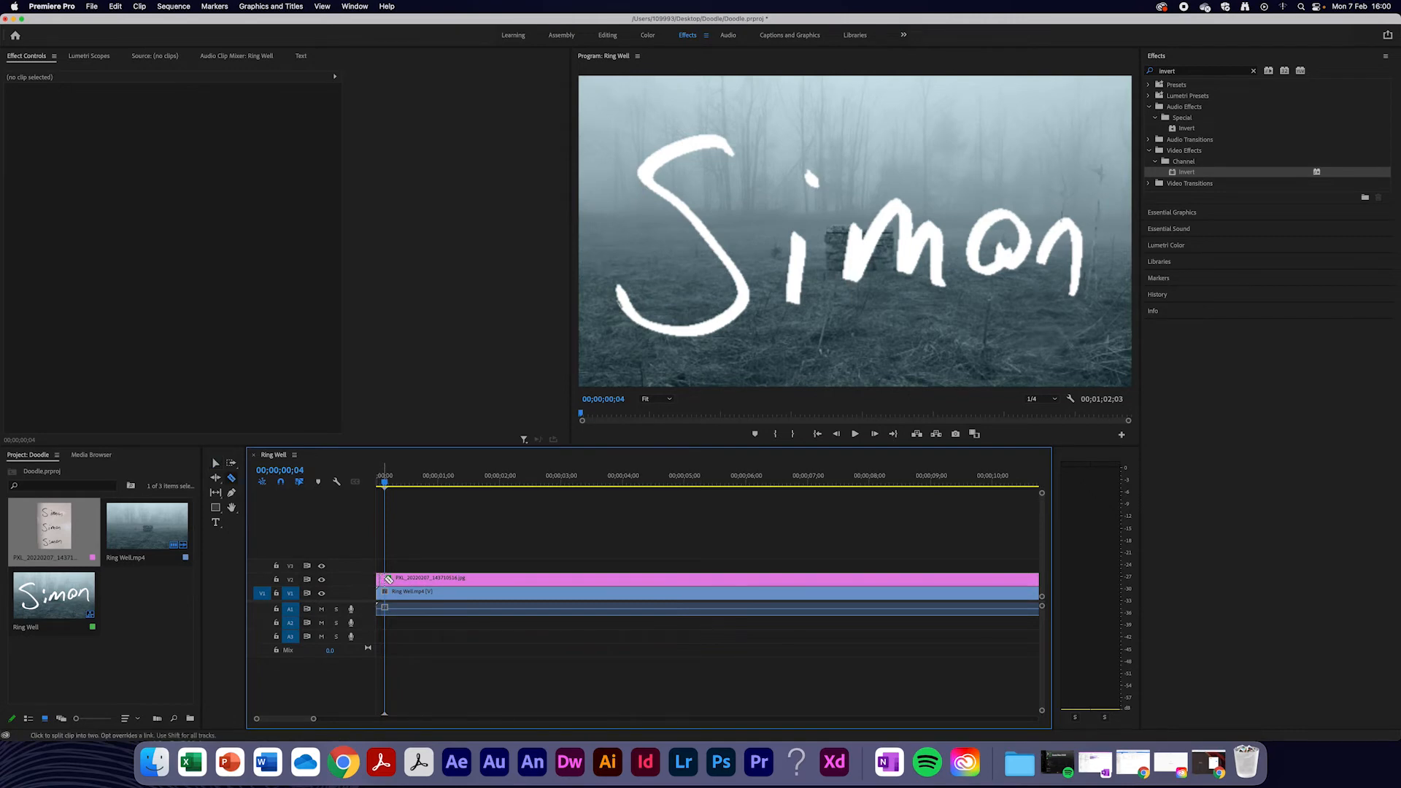
{"action": "key", "text": "v"}
{"action": "left_click", "coordinate": [396, 581]}
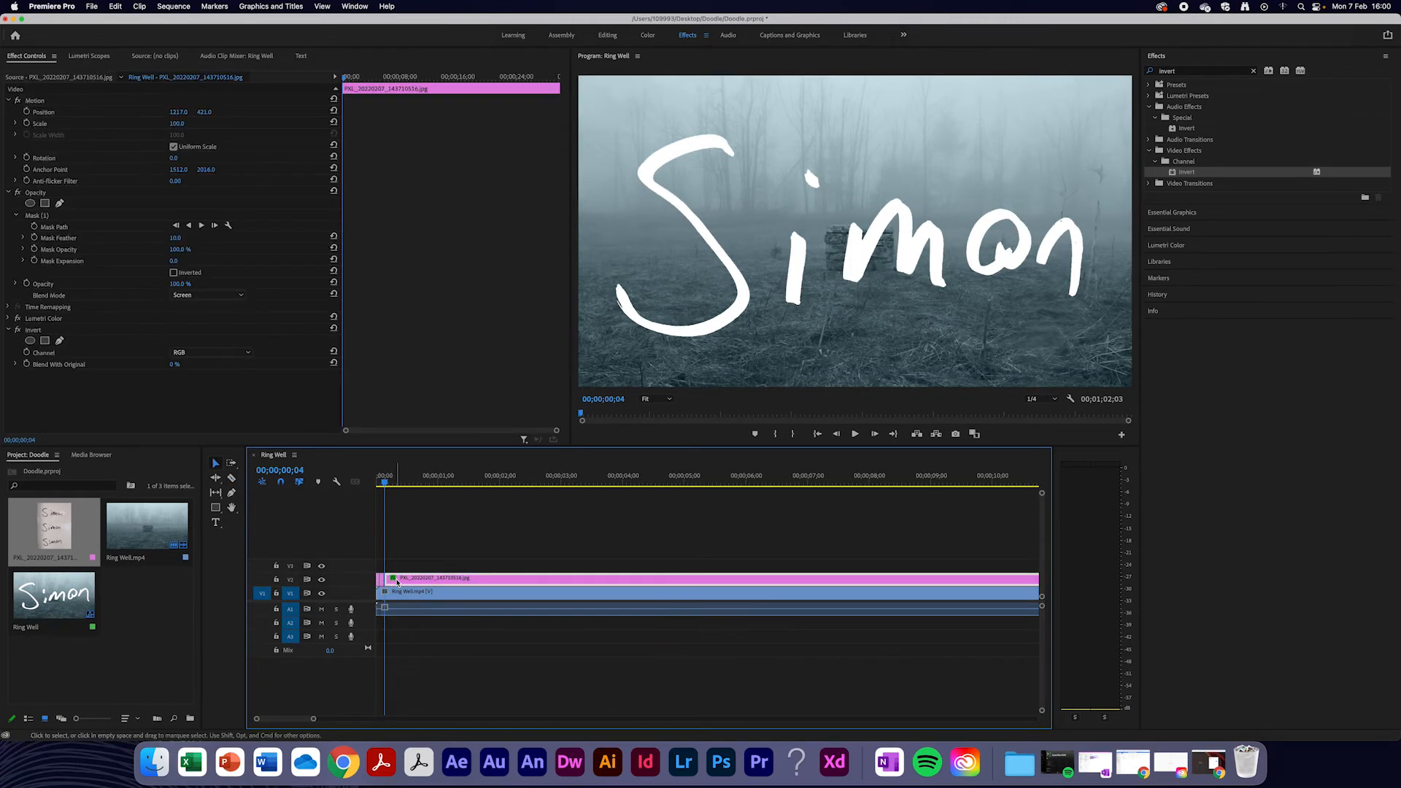
{"action": "key", "text": "Delete"}
{"action": "key", "text": "super+z"}
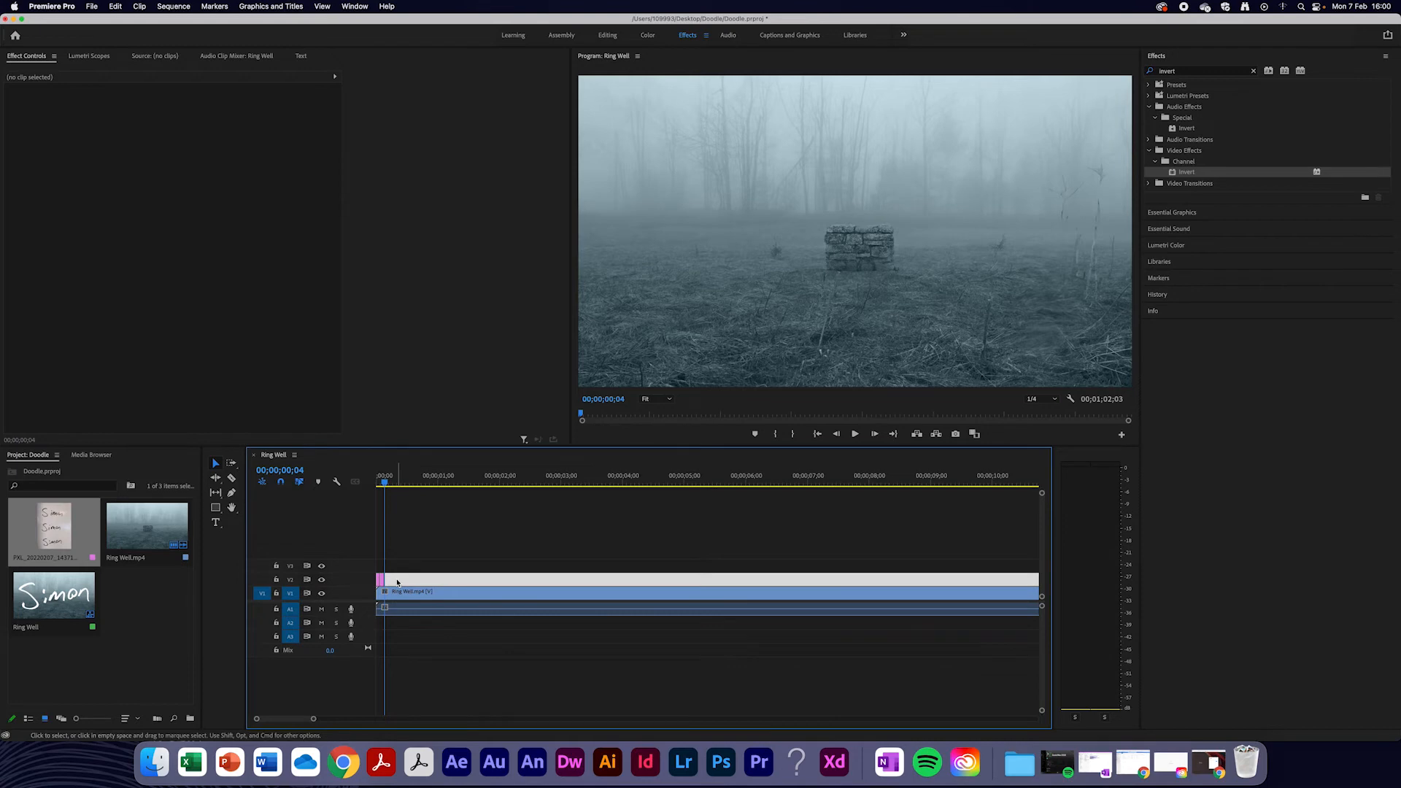
Cut the third handwriting clip at 00;00;00;06 and delete the remainder
{"action": "key", "text": "Right"}
{"action": "key", "text": "Right"}
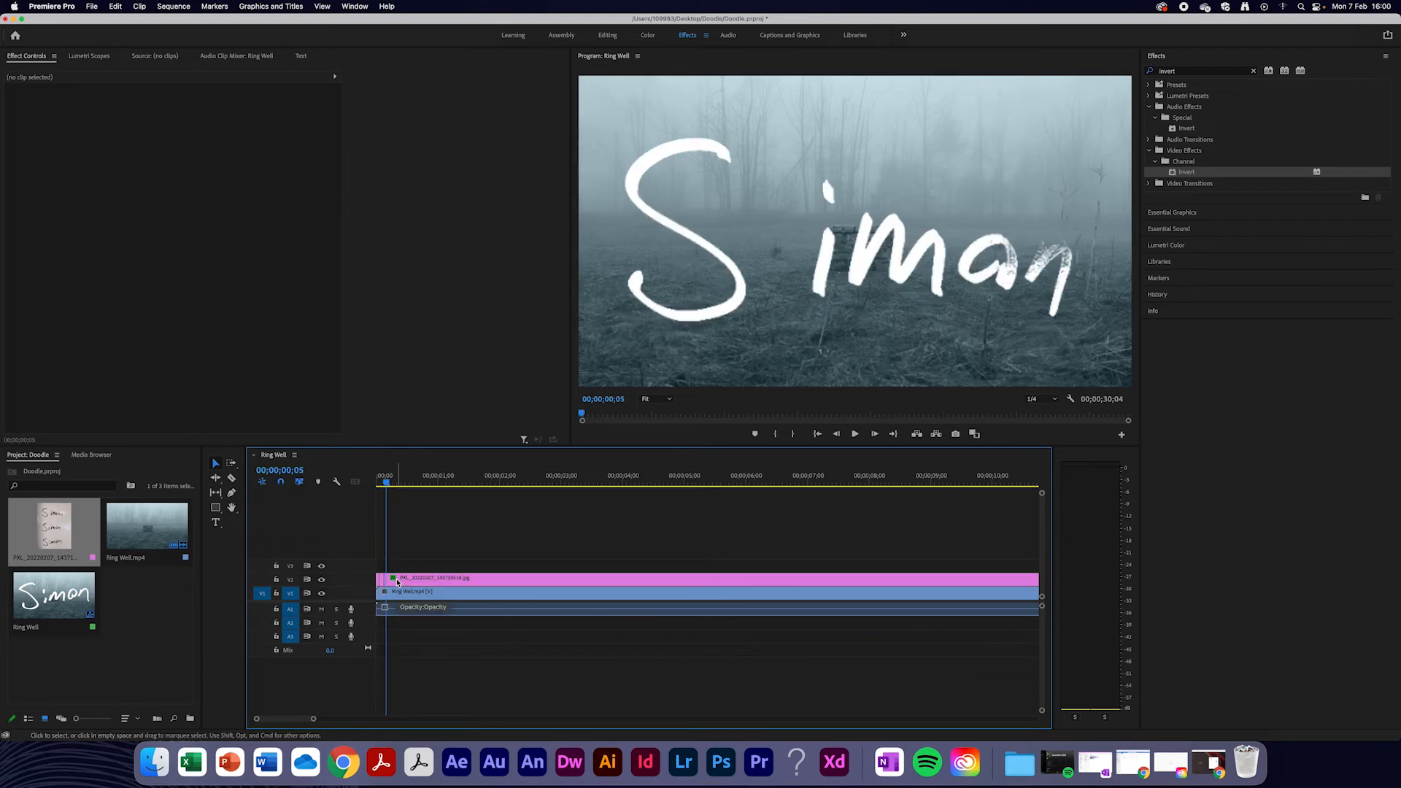
{"action": "key", "text": "c"}
{"action": "key", "text": "v"}
{"action": "left_click", "coordinate": [405, 582]}
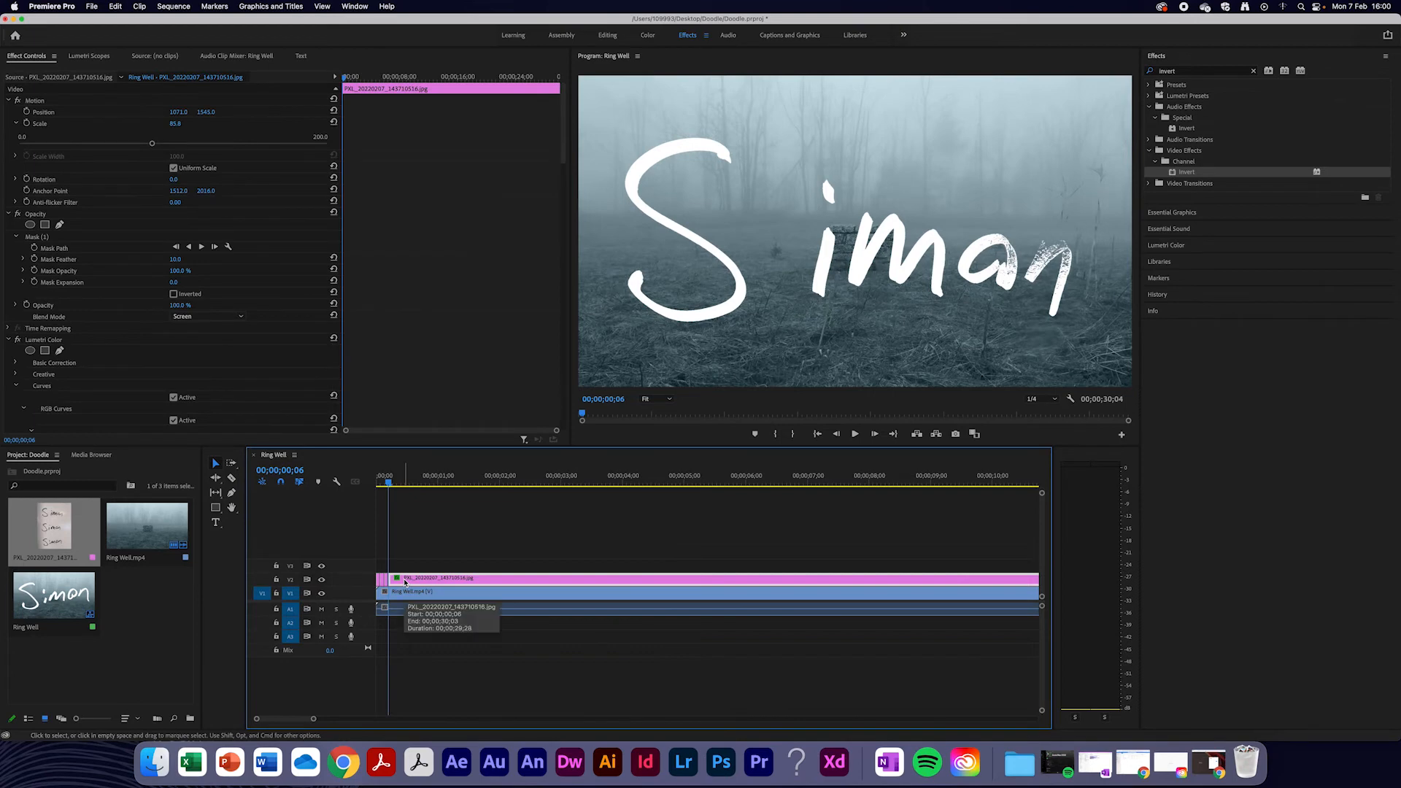
{"action": "key", "text": "Delete"}
Copy the three two-frame clips and paste them repeatedly in a row on V1 from 00;00;31;02 to 00;00;36;14
{"action": "left_click_drag", "start_coordinate": [380, 582], "coordinate": [384, 587]}
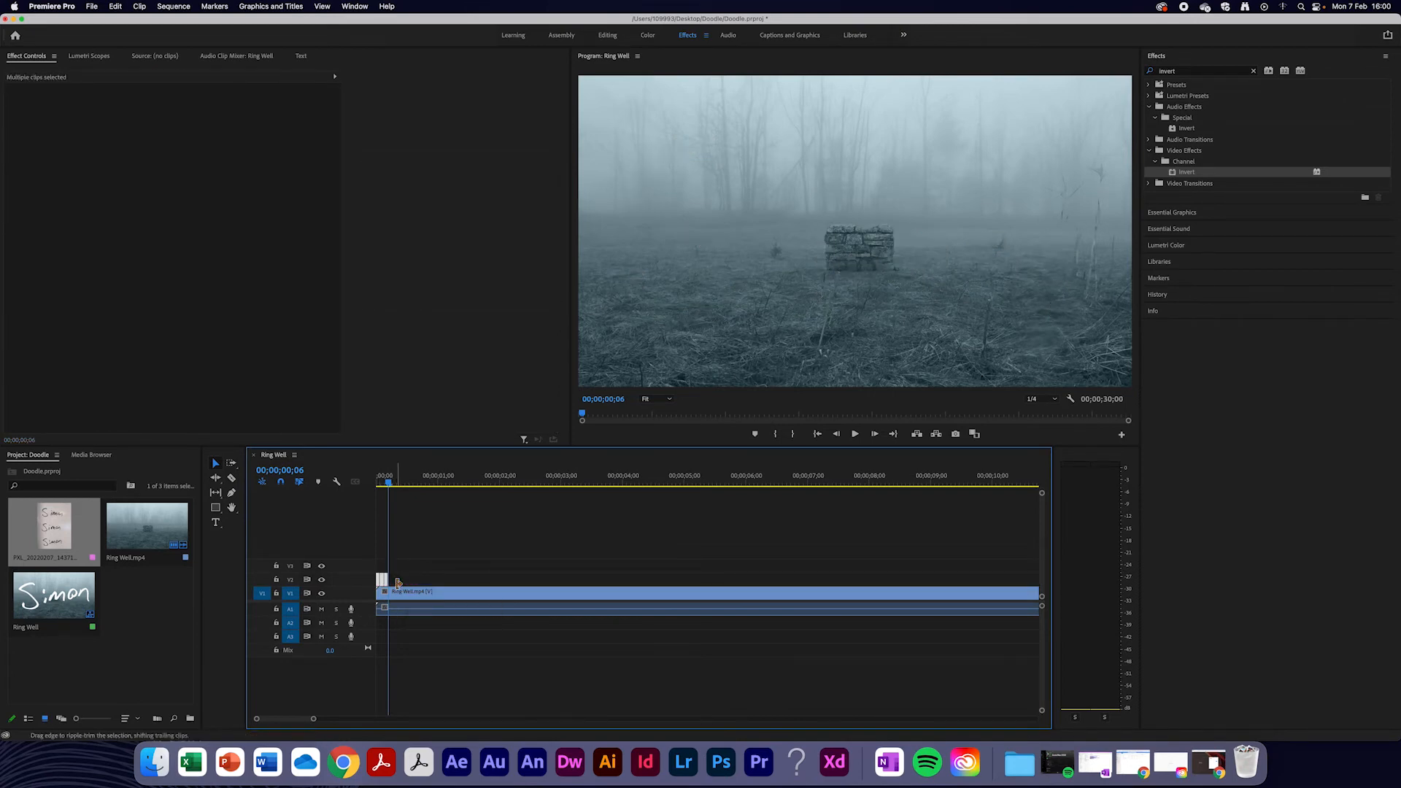
{"action": "left_click_drag", "start_coordinate": [320, 720], "coordinate": [403, 721]}
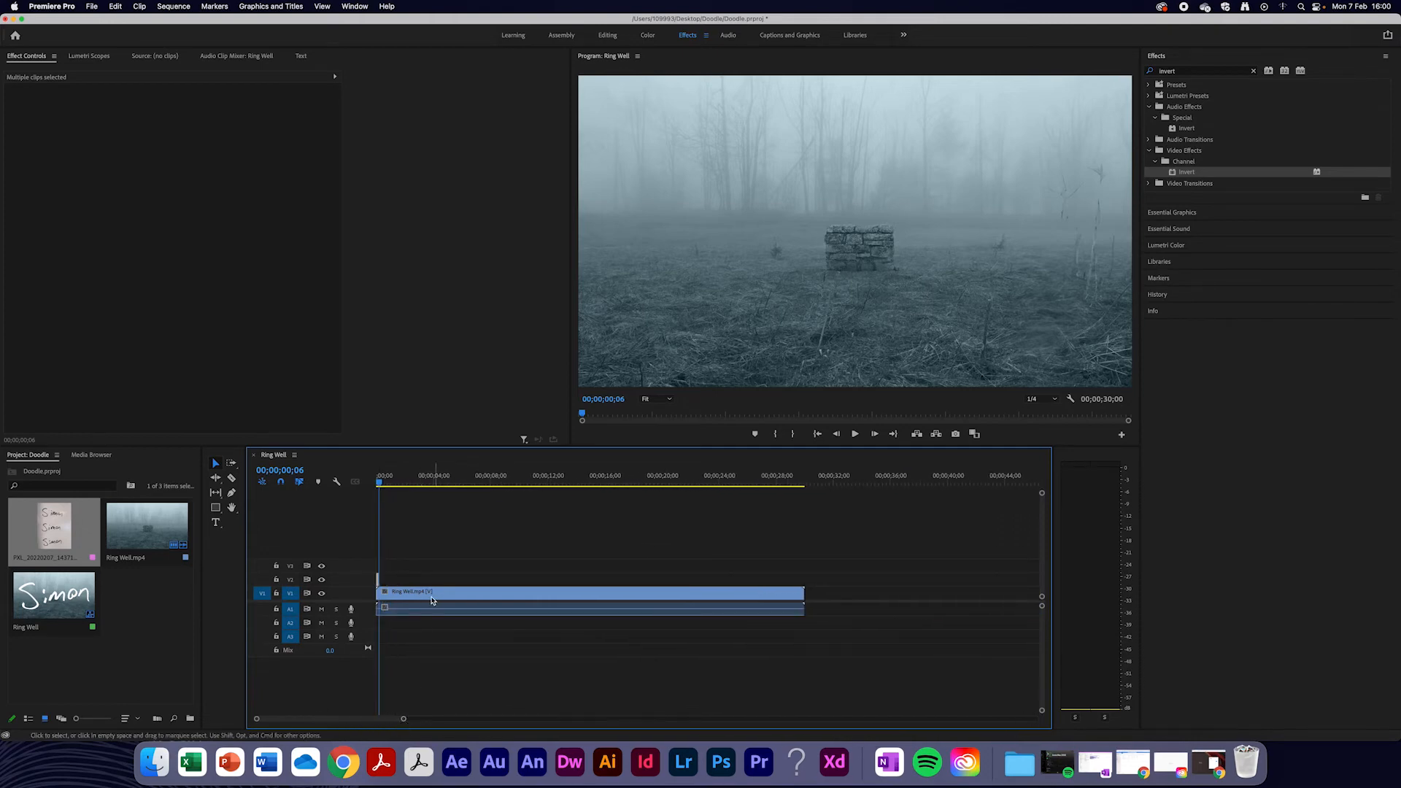
{"action": "left_click", "coordinate": [821, 481]}
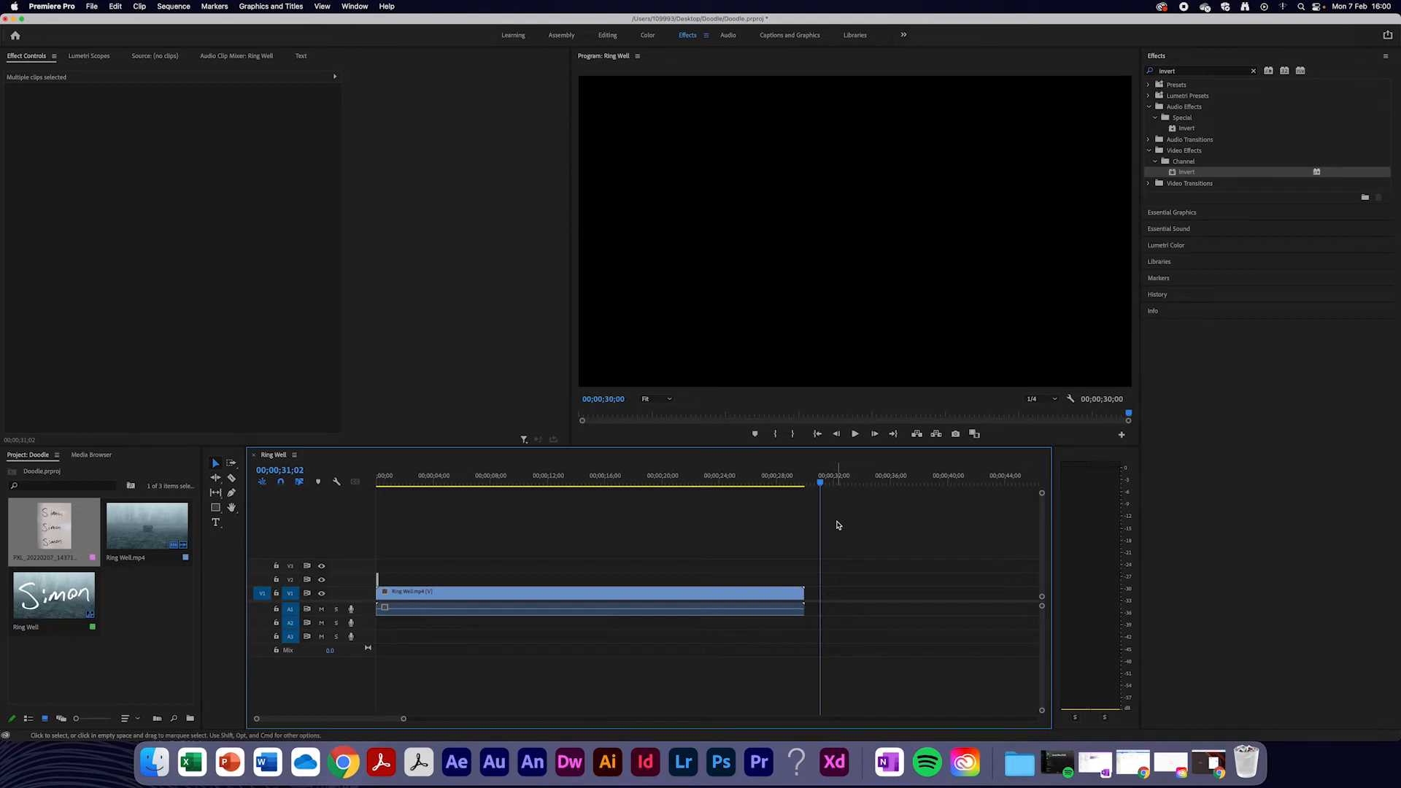
{"action": "key", "text": "space"}
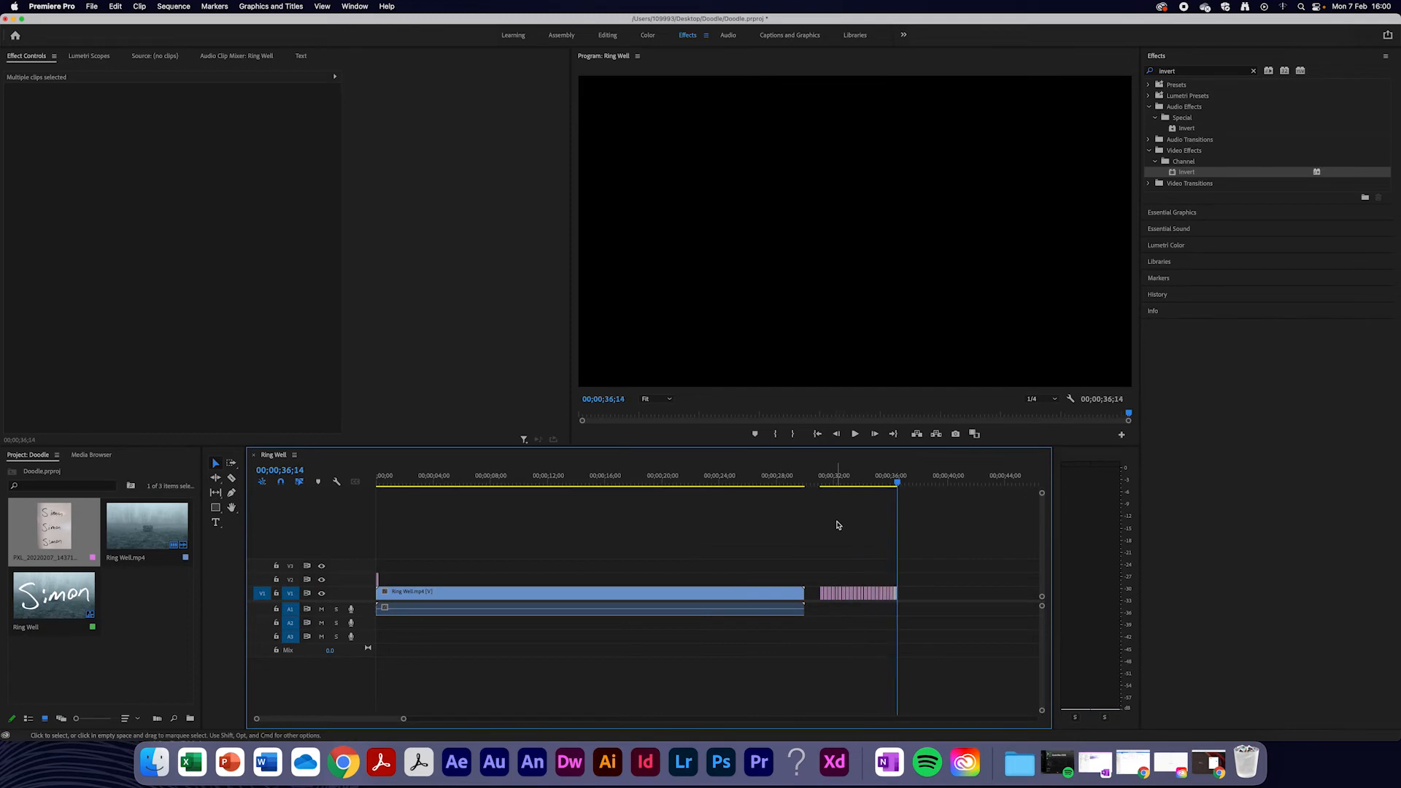
Copy the row of pasted handwriting clips and paste it twice more, extending the row to 00;00;48;14
{"action": "left_click_drag", "start_coordinate": [943, 553], "coordinate": [817, 599]}
{"action": "key", "text": "super+v"}
{"action": "key", "text": "super+v"}
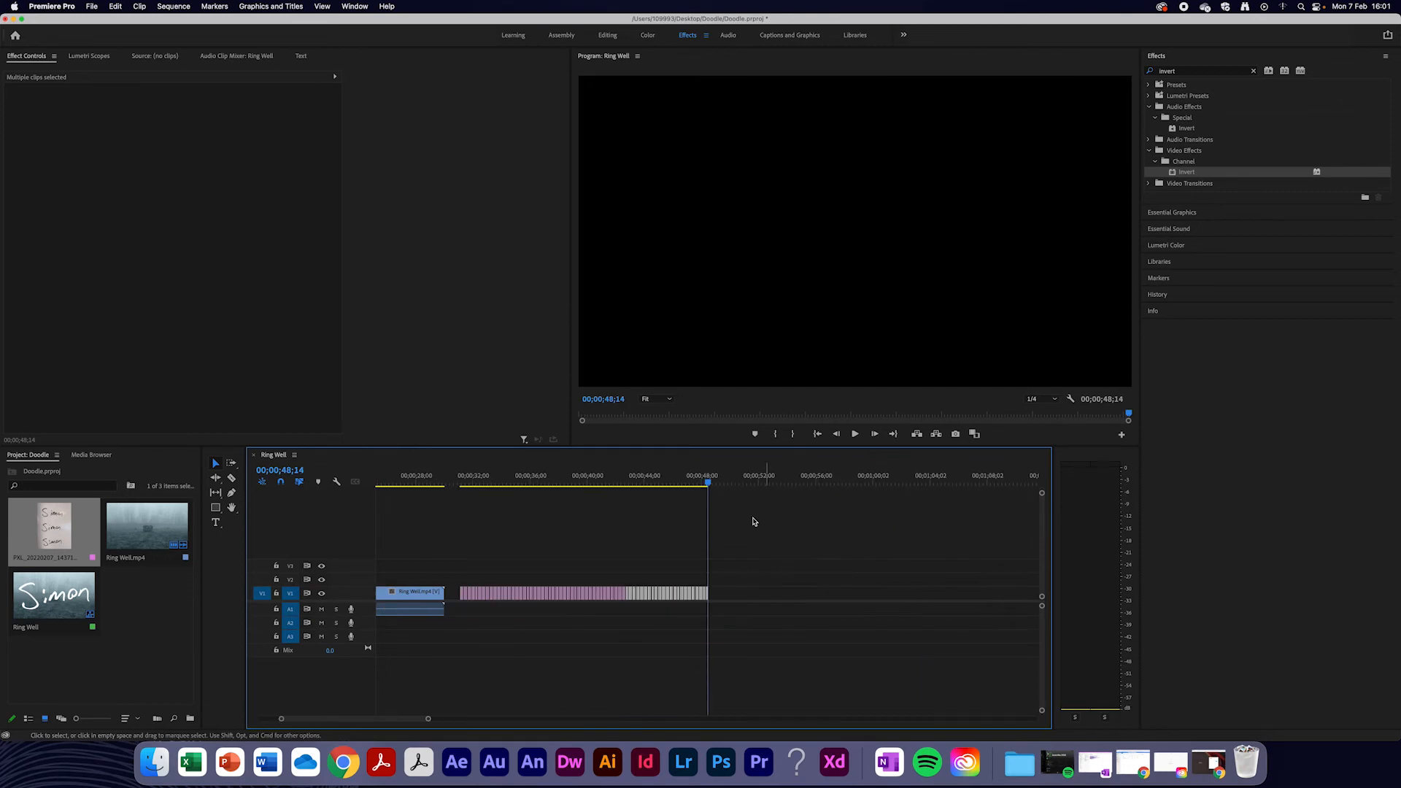
Nest all the pasted handwriting clips into one sequence, keeping the default name
{"action": "left_click", "coordinate": [535, 560]}
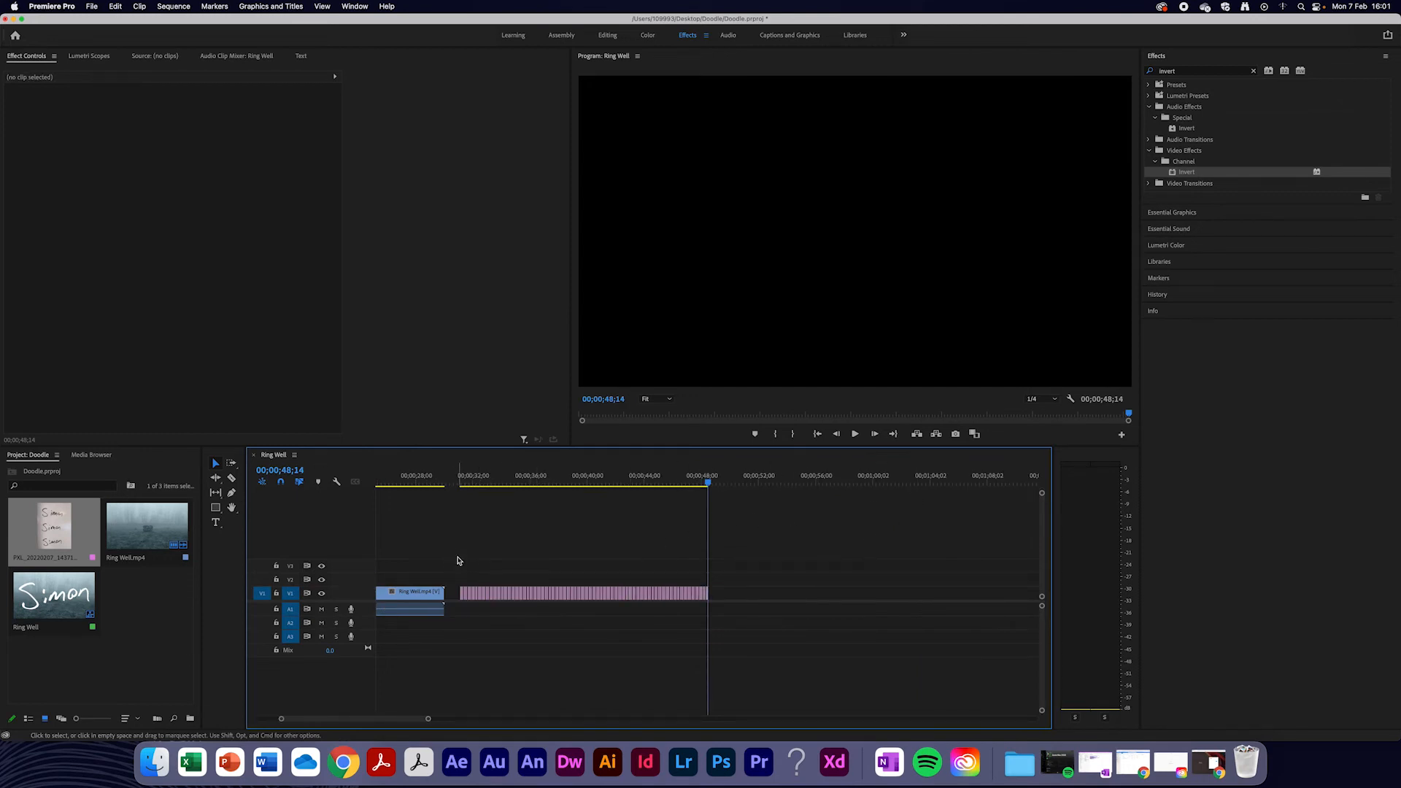
{"action": "left_click_drag", "start_coordinate": [483, 586], "coordinate": [741, 595]}
{"action": "right_click", "coordinate": [495, 600]}
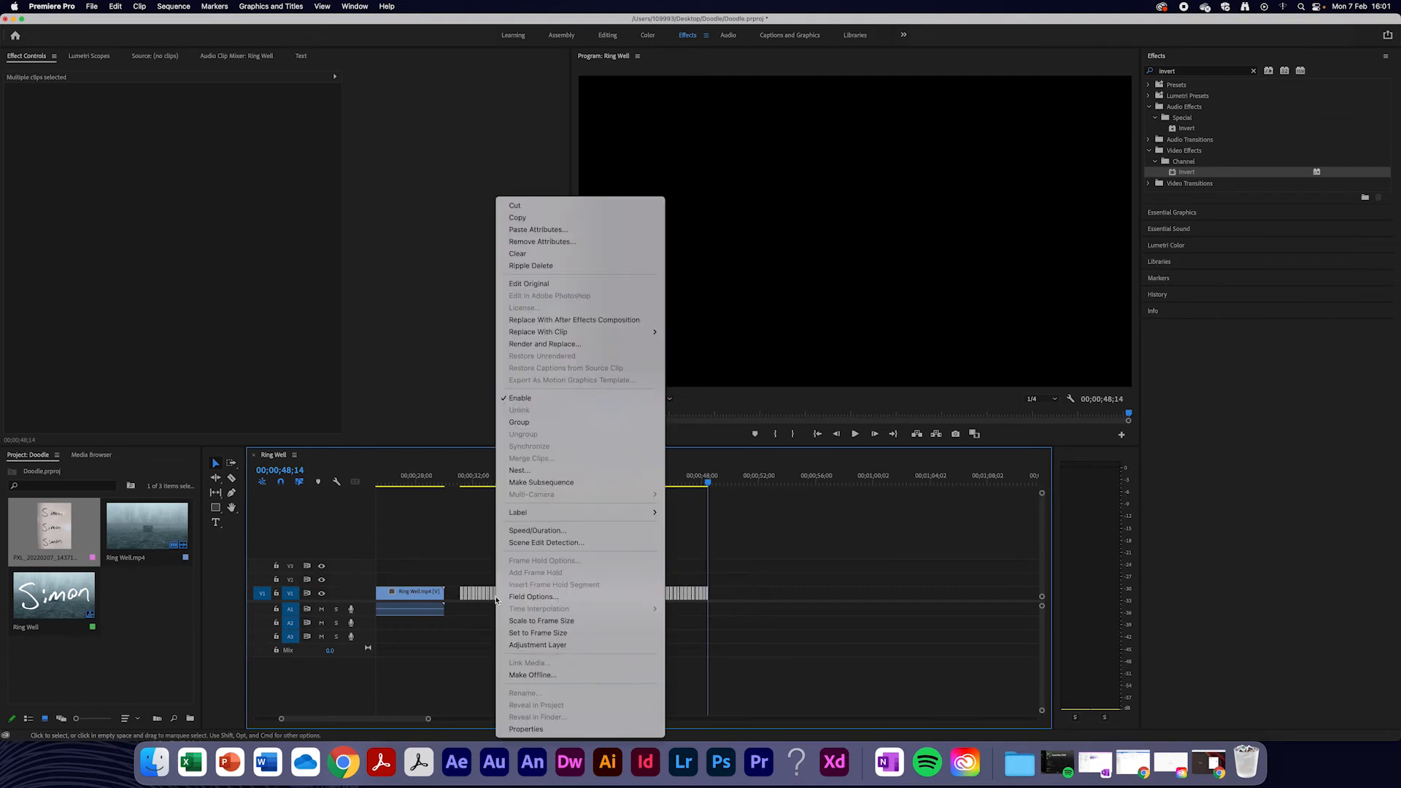
{"action": "left_click", "coordinate": [531, 473]}
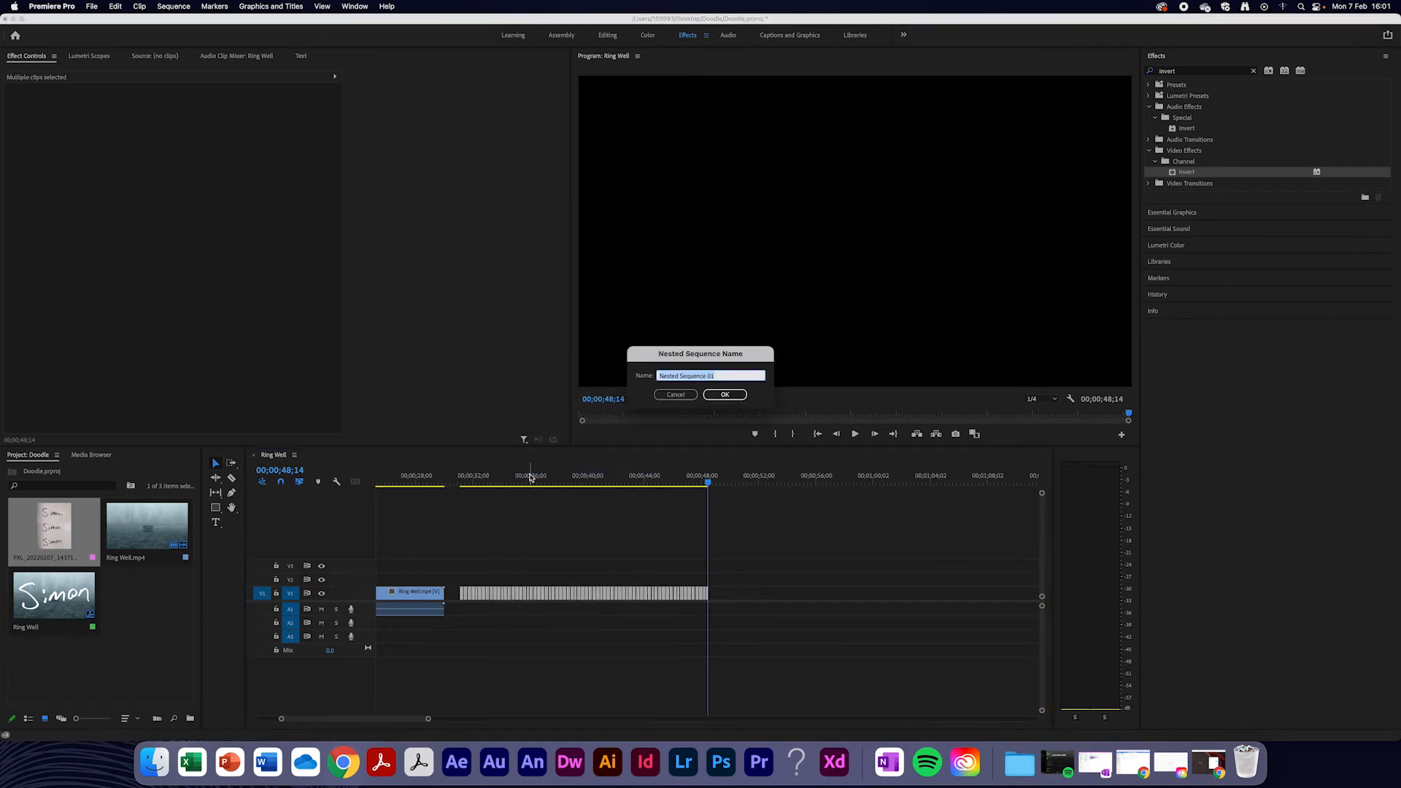
{"action": "left_click", "coordinate": [725, 395]}
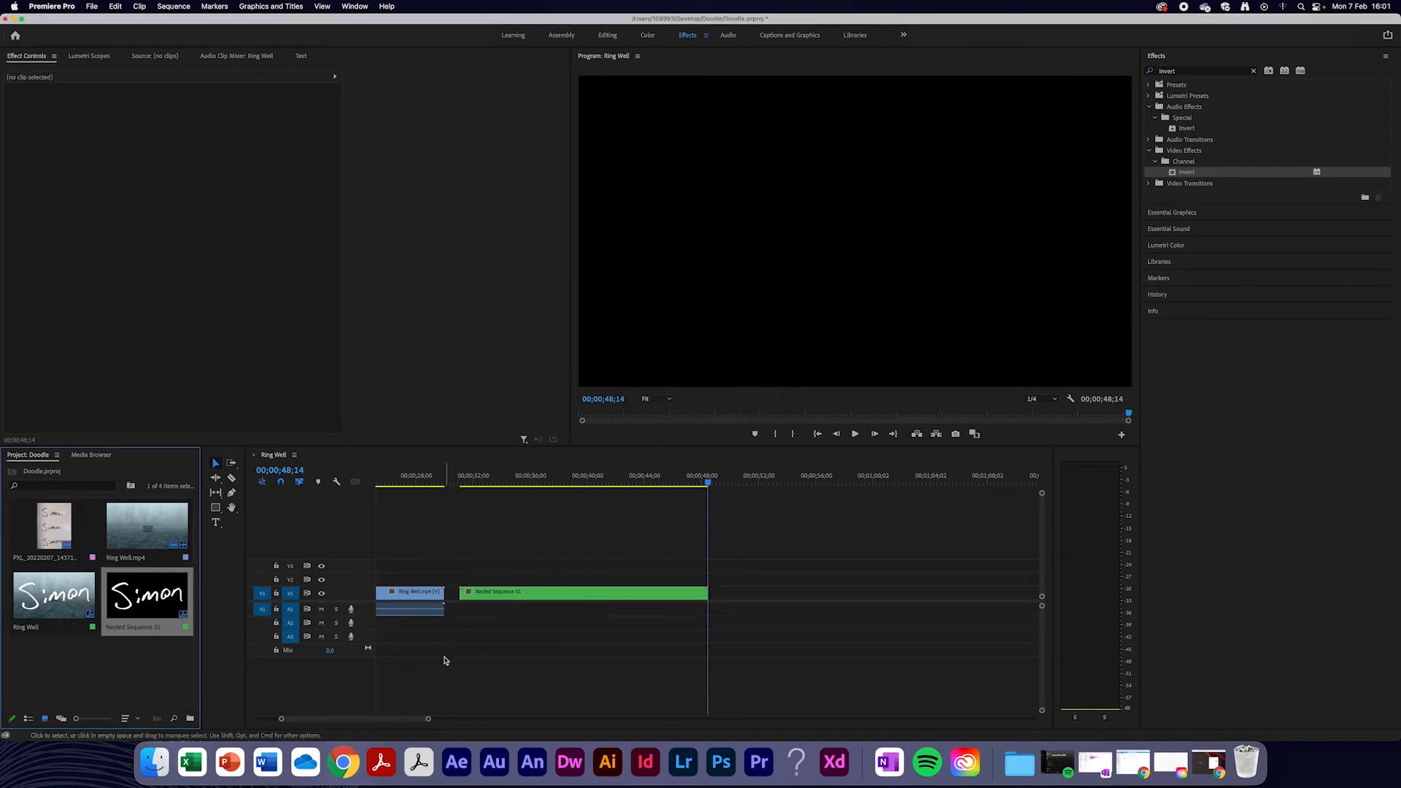
Move the nested sequence to the start of V2 above the Ring Well video and park the playhead at 00;00;09;20
{"action": "left_click_drag", "start_coordinate": [405, 718], "coordinate": [371, 719]}
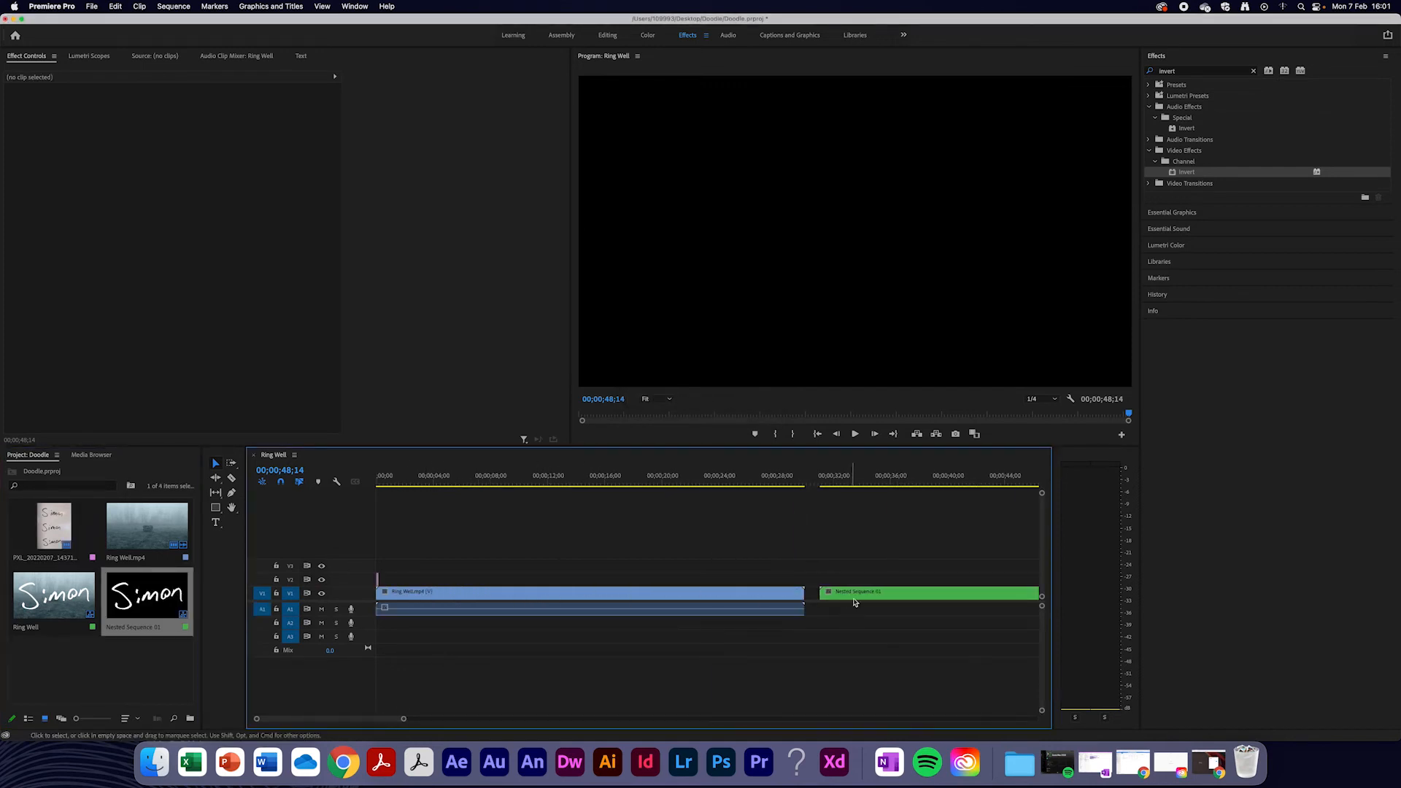
{"action": "left_click_drag", "start_coordinate": [897, 597], "coordinate": [431, 582]}
{"action": "left_click", "coordinate": [515, 482]}
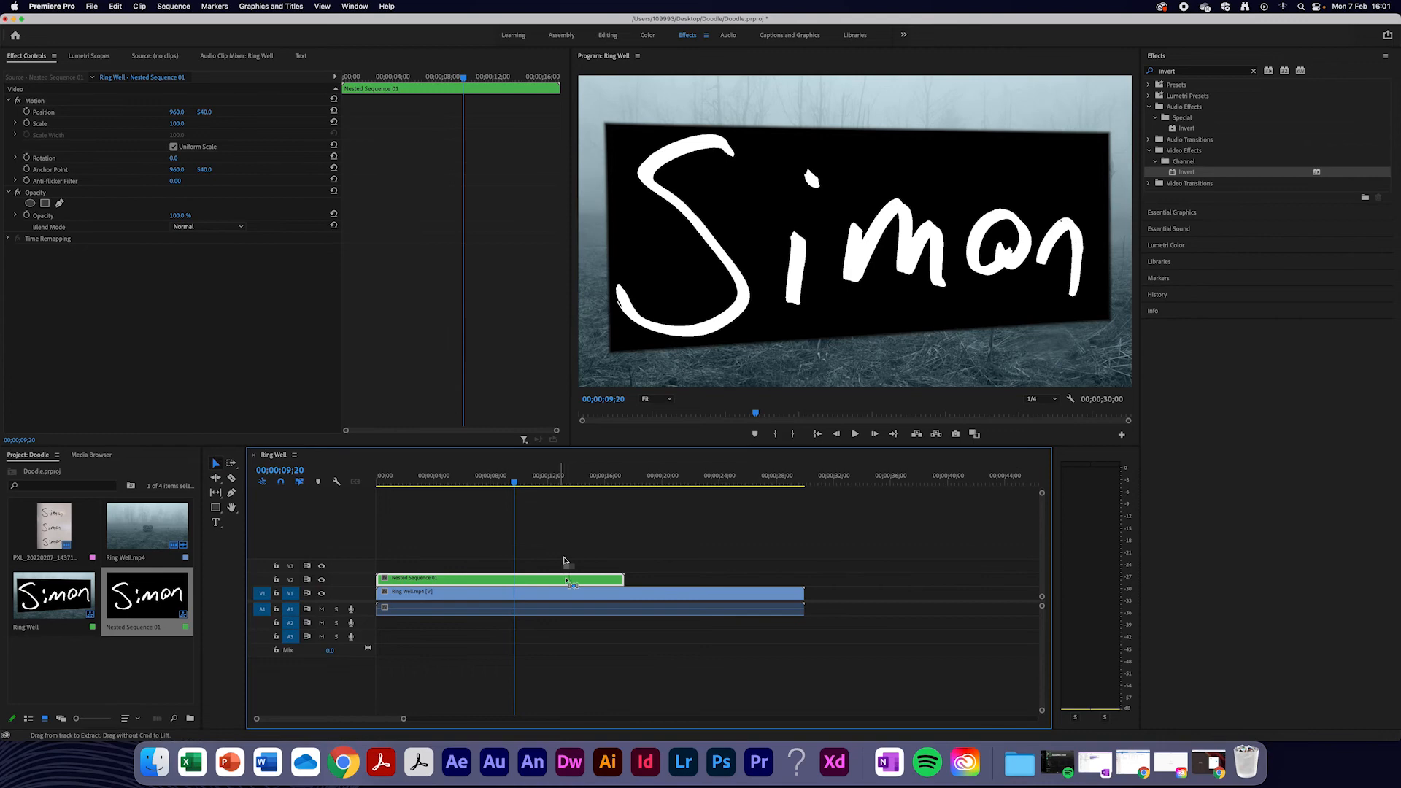
Paste a second copy of the nested sequence, place it directly after the first on V2, and trim its end to match the Ring Well video
{"action": "left_click", "coordinate": [810, 479]}
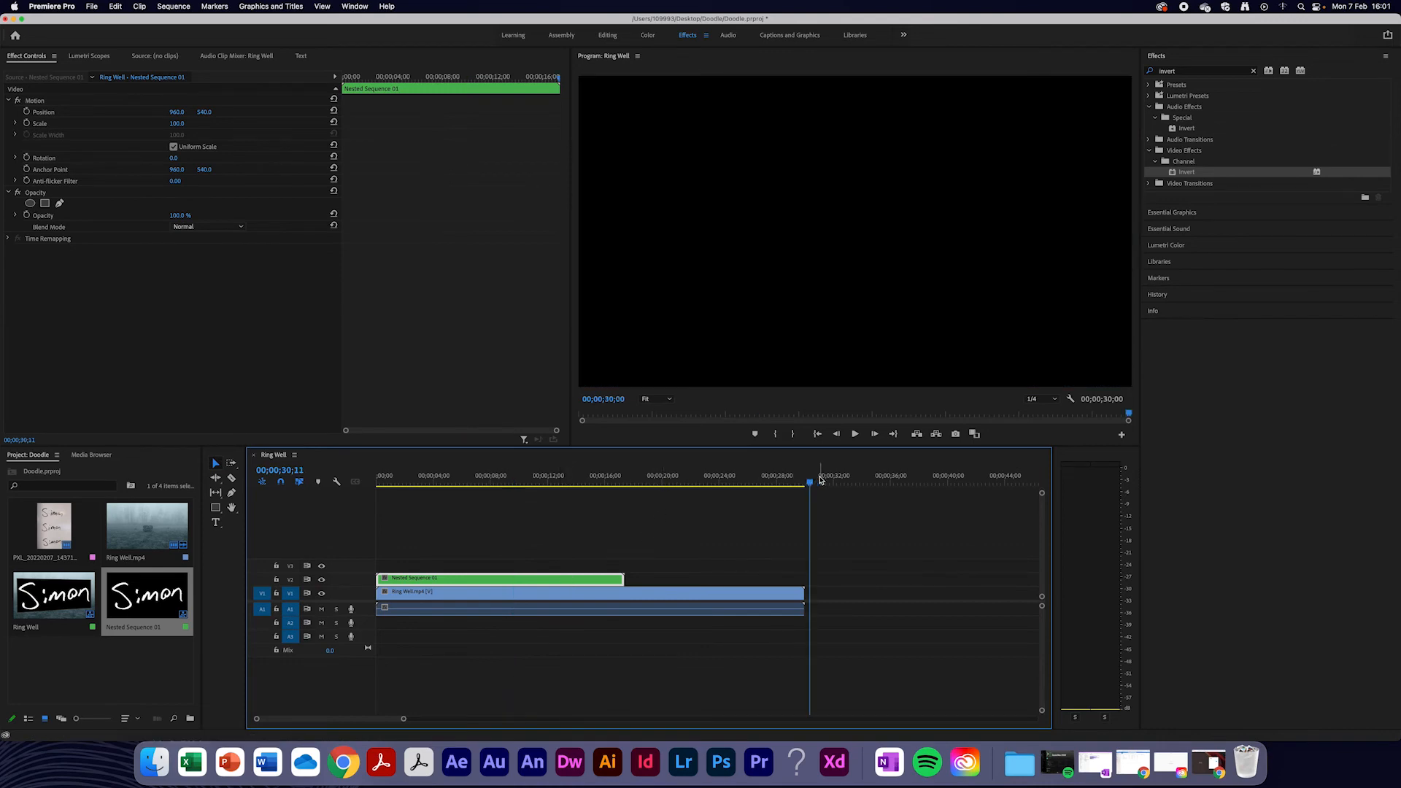
{"action": "key", "text": "super+v"}
{"action": "left_click_drag", "start_coordinate": [623, 594], "coordinate": [544, 582]}
{"action": "scroll", "coordinate": [667, 584], "scroll_direction": "left", "scroll_amount": 5}
{"action": "left_click_drag", "start_coordinate": [793, 581], "coordinate": [697, 580]}
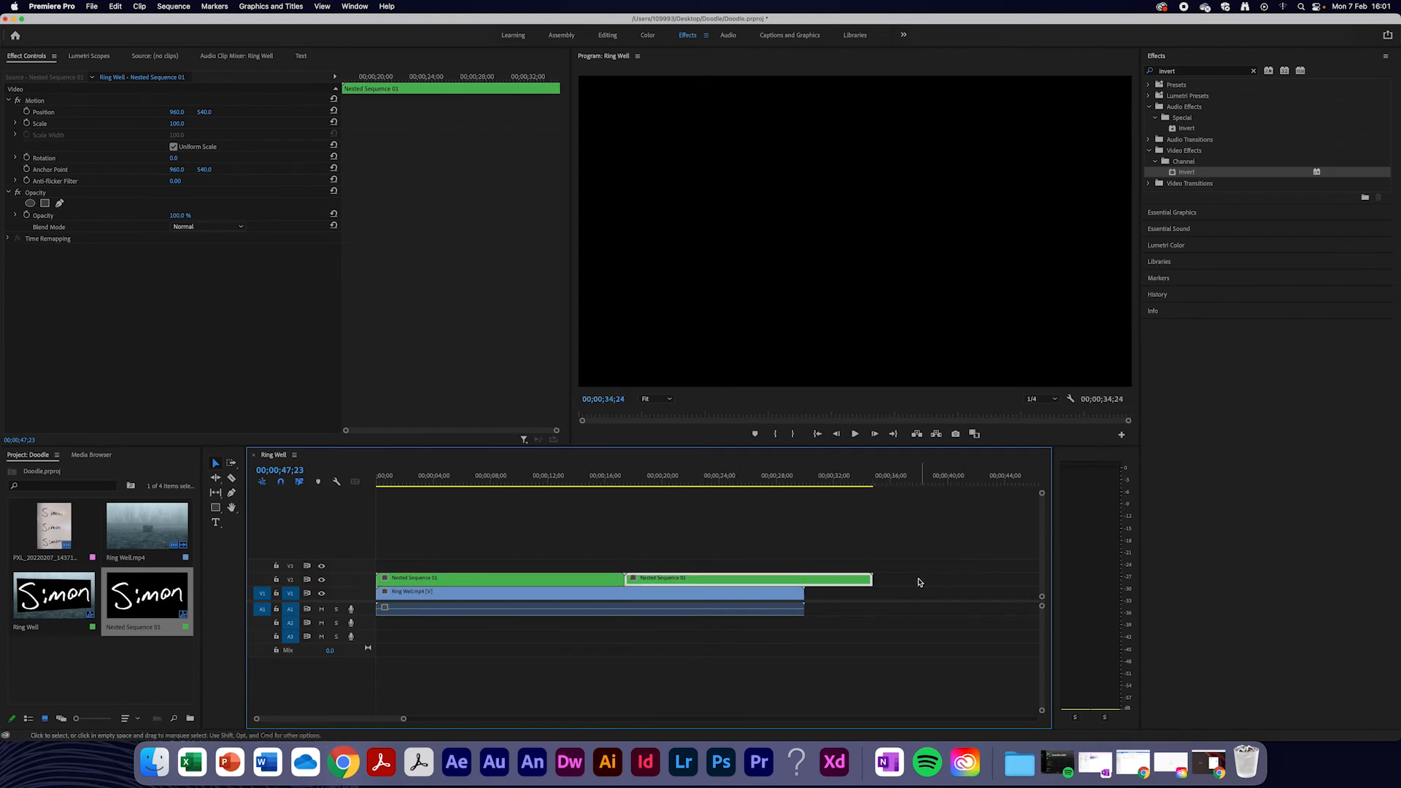
{"action": "left_click_drag", "start_coordinate": [867, 579], "coordinate": [803, 579]}
Set the blend mode of the first nested sequence clip on V2 to Screen
{"action": "left_click", "coordinate": [462, 479]}
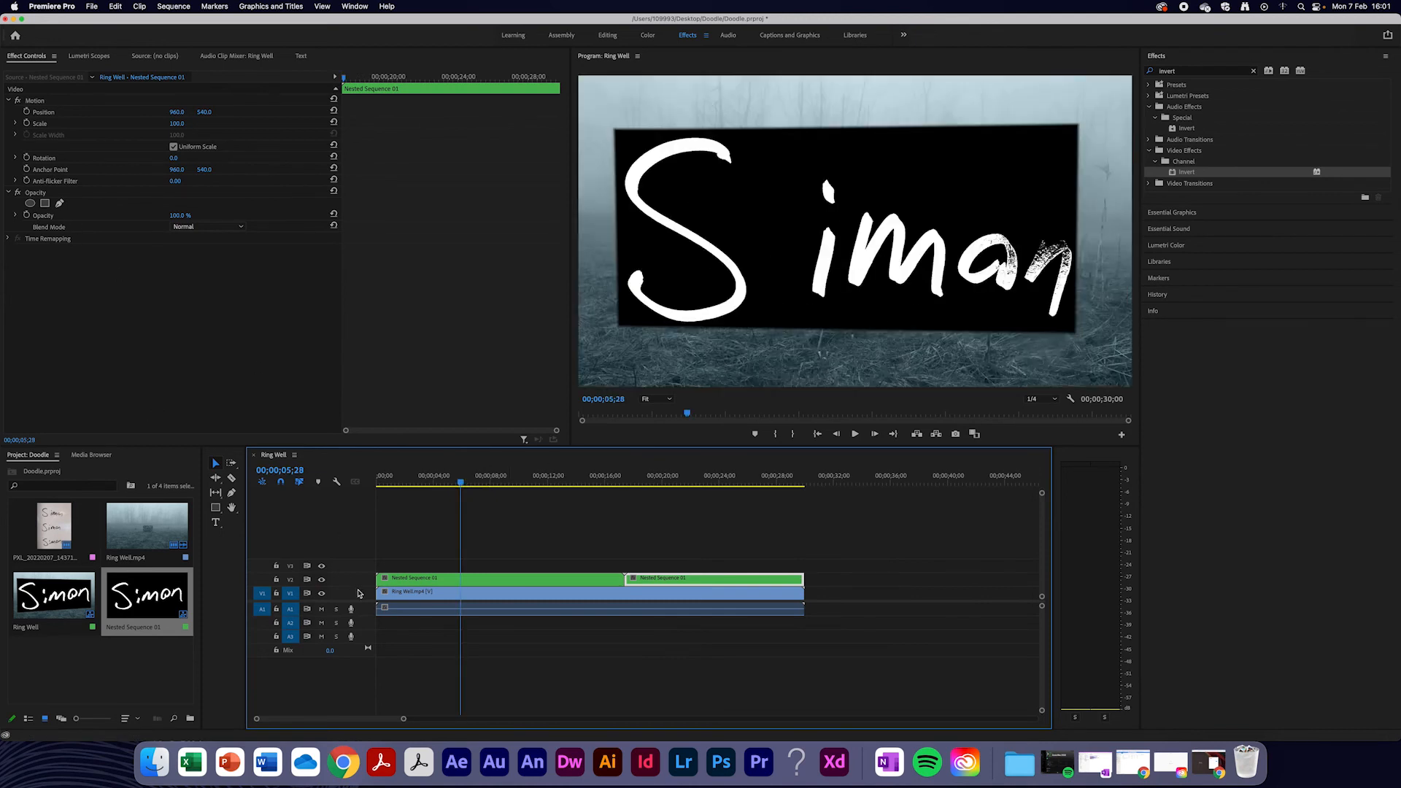
{"action": "left_click", "coordinate": [442, 580]}
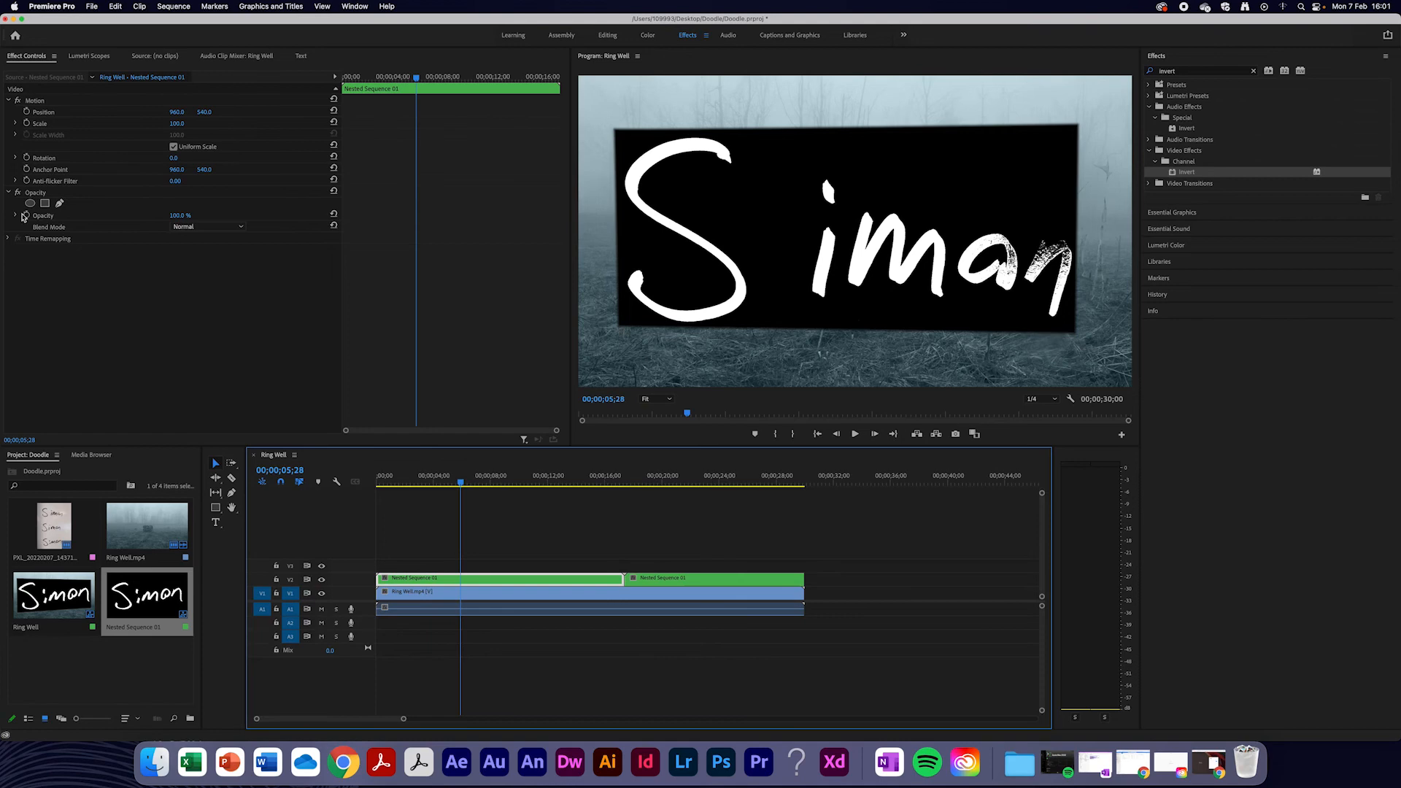
{"action": "left_click", "coordinate": [183, 227]}
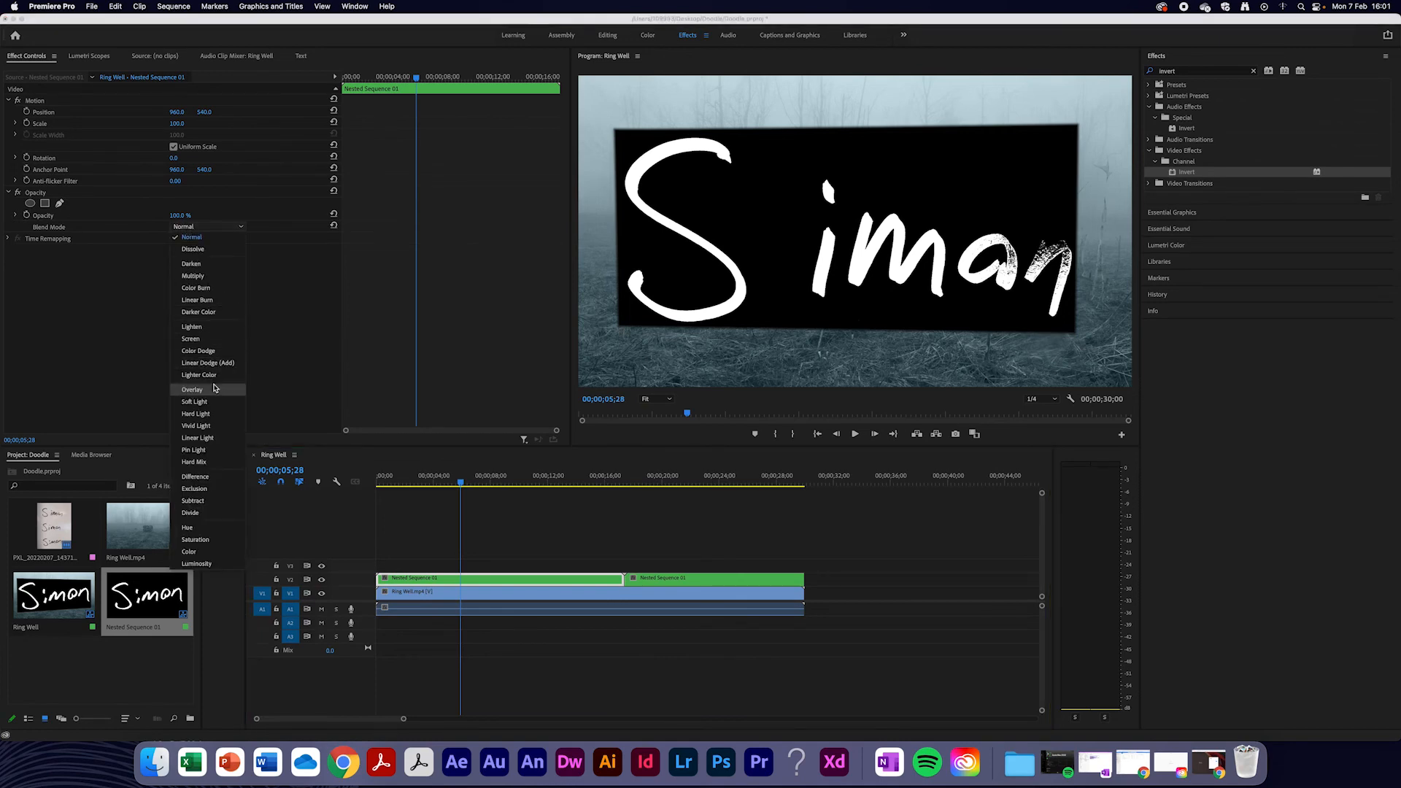
{"action": "left_click", "coordinate": [211, 340]}
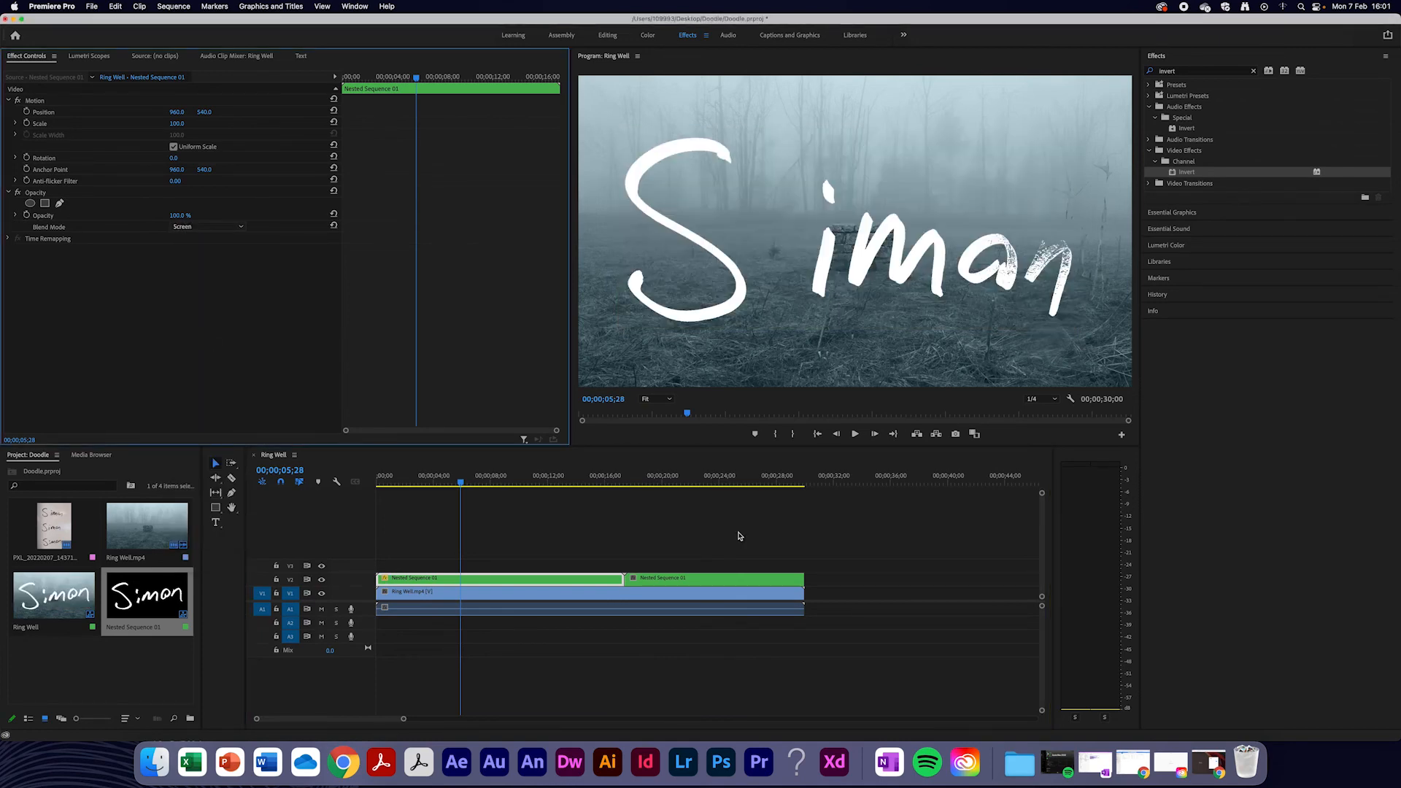
Set the blend mode of the second nested sequence clip on V2 to Screen
{"action": "left_click", "coordinate": [689, 482]}
{"action": "left_click", "coordinate": [710, 579]}
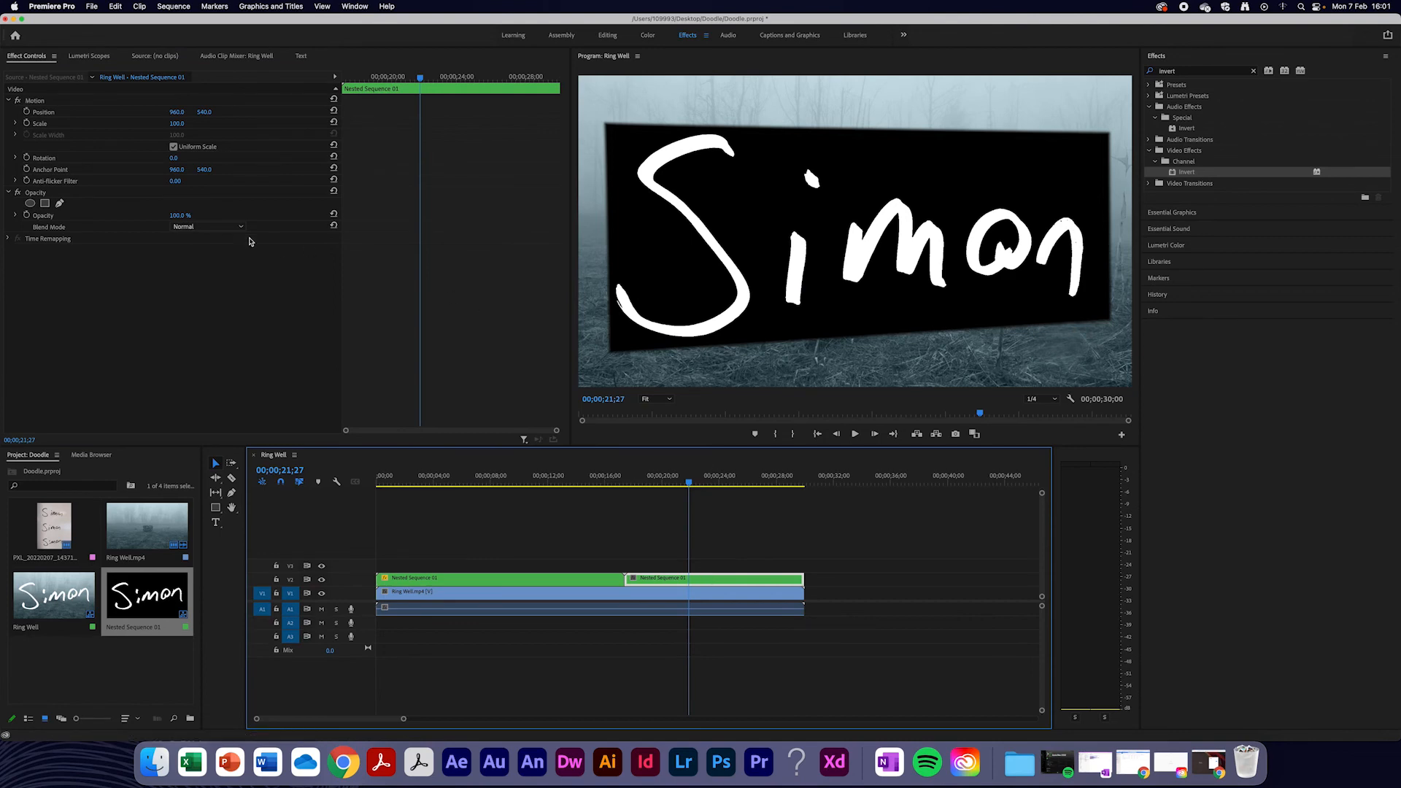
{"action": "left_click", "coordinate": [185, 228]}
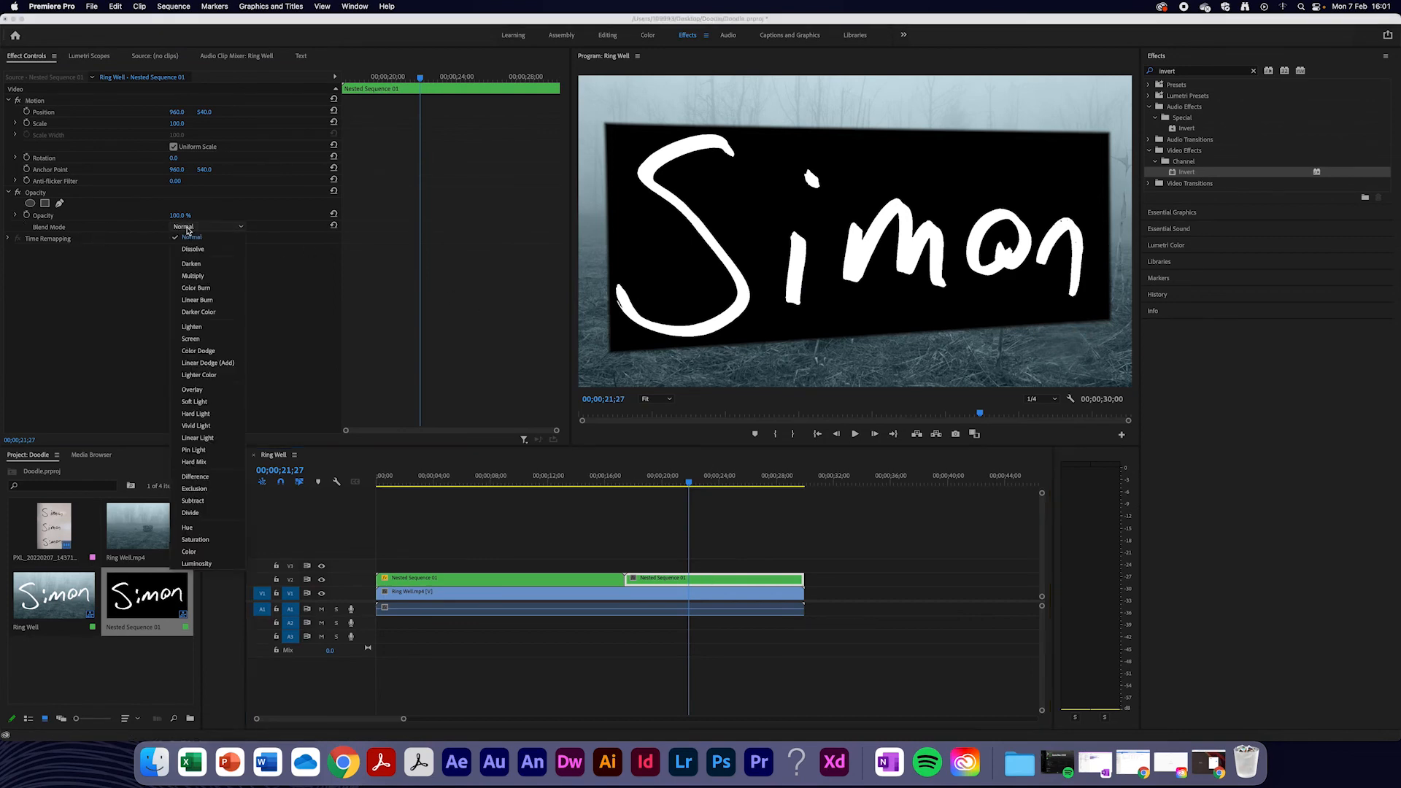
{"action": "left_click", "coordinate": [204, 342]}
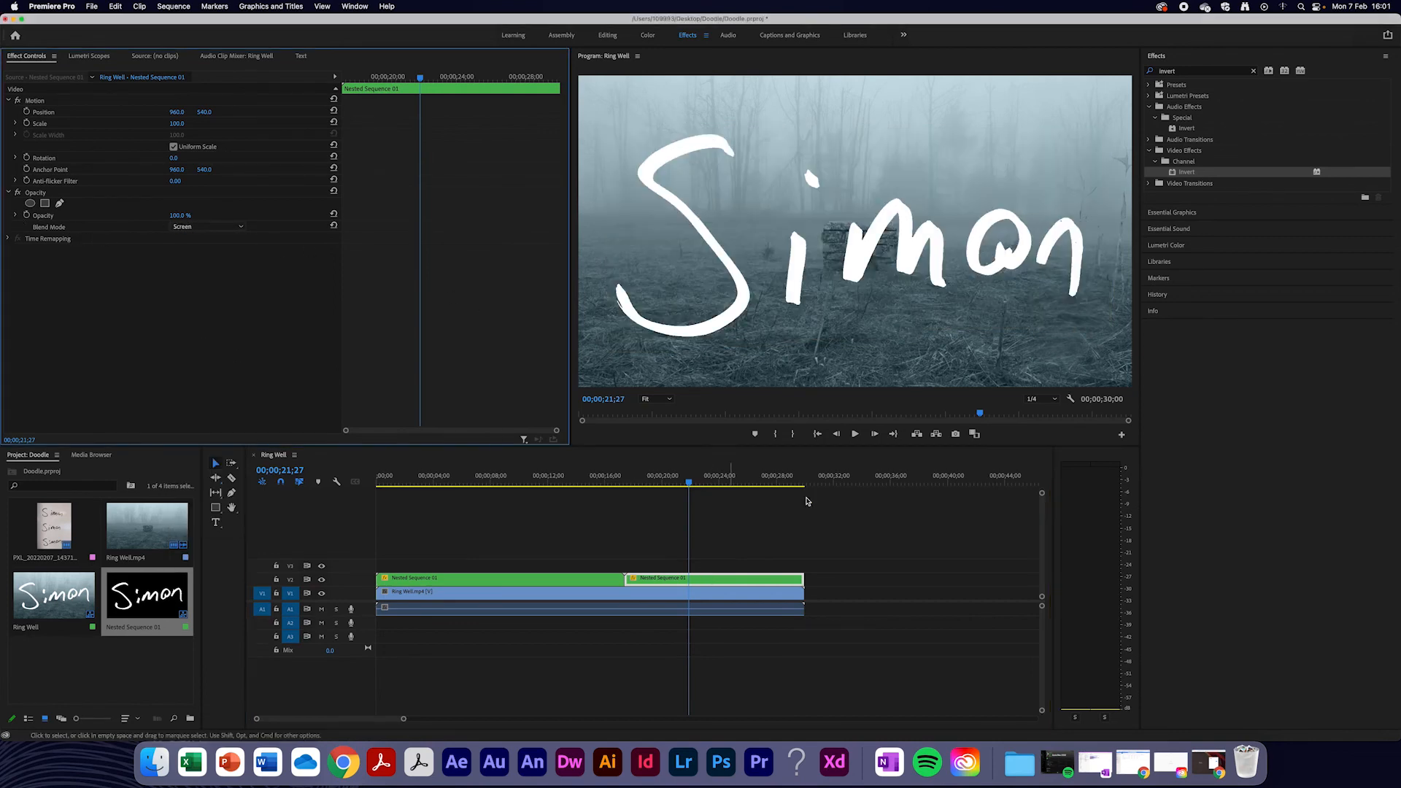
Play the timeline from the start to preview the blended handwriting over the Ring Well video
{"action": "left_click_drag", "start_coordinate": [429, 479], "coordinate": [335, 480]}
{"action": "key", "text": "space"}
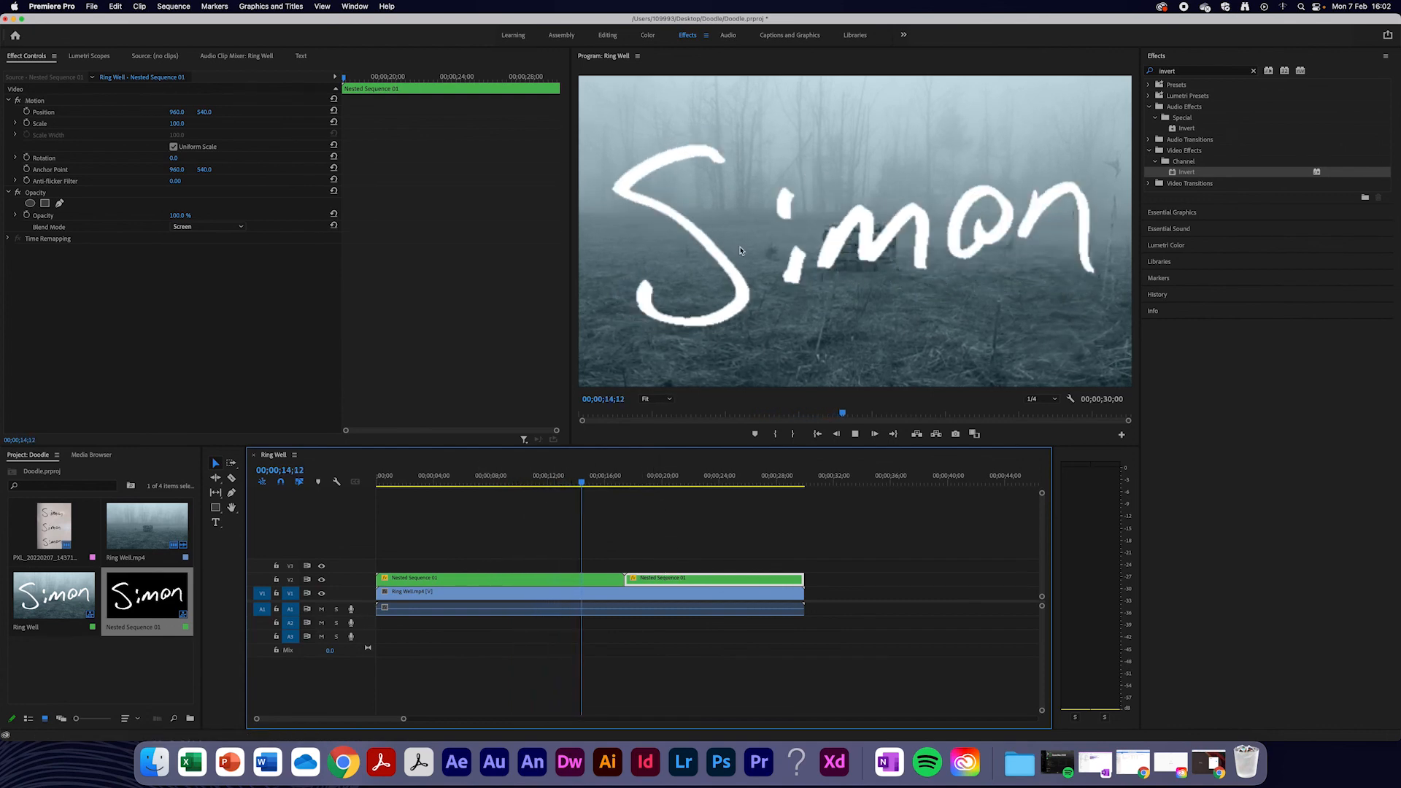
{"action": "key", "text": "space"}
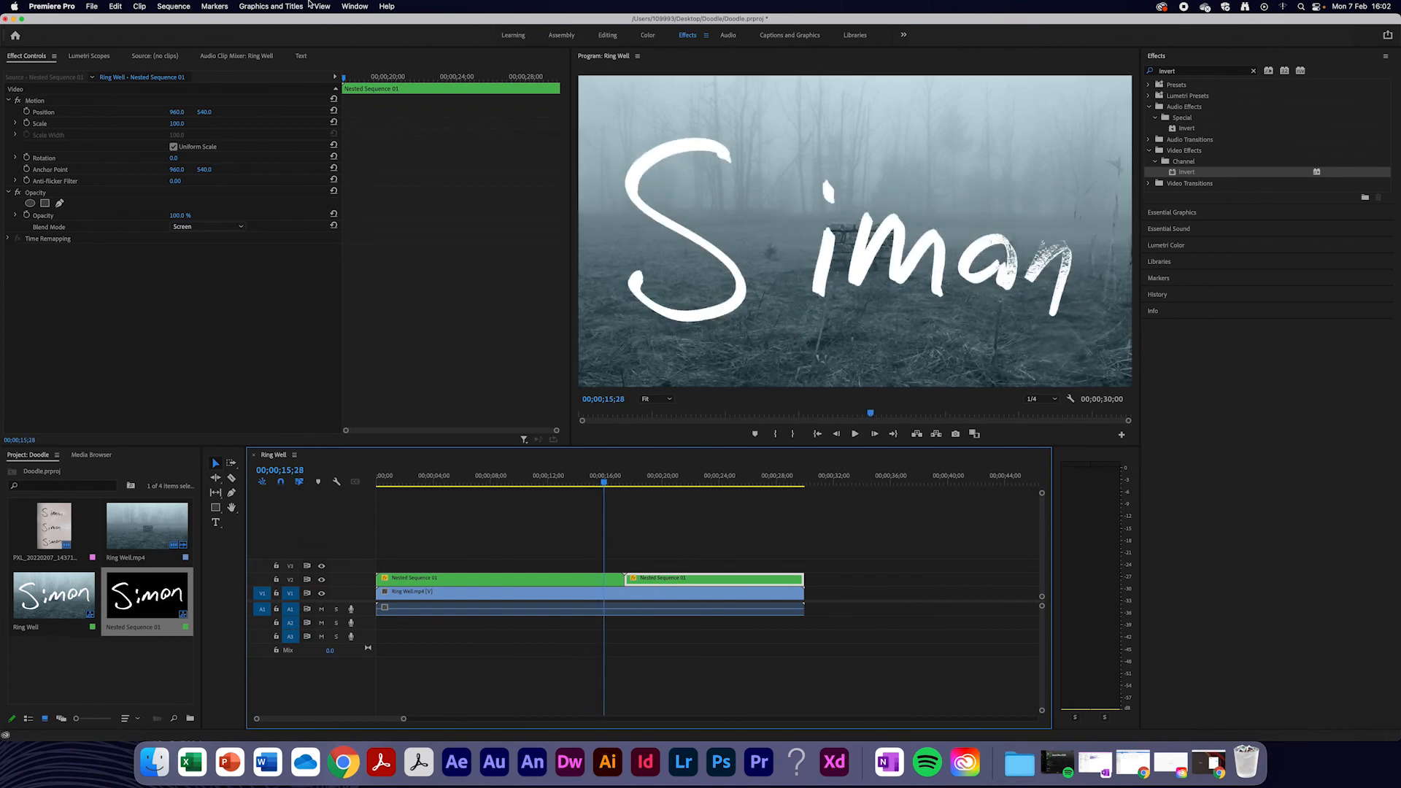
Reduce the scale of the second nested clip to about 75 and of the first nested clip to 48
{"action": "left_click", "coordinate": [16, 123]}
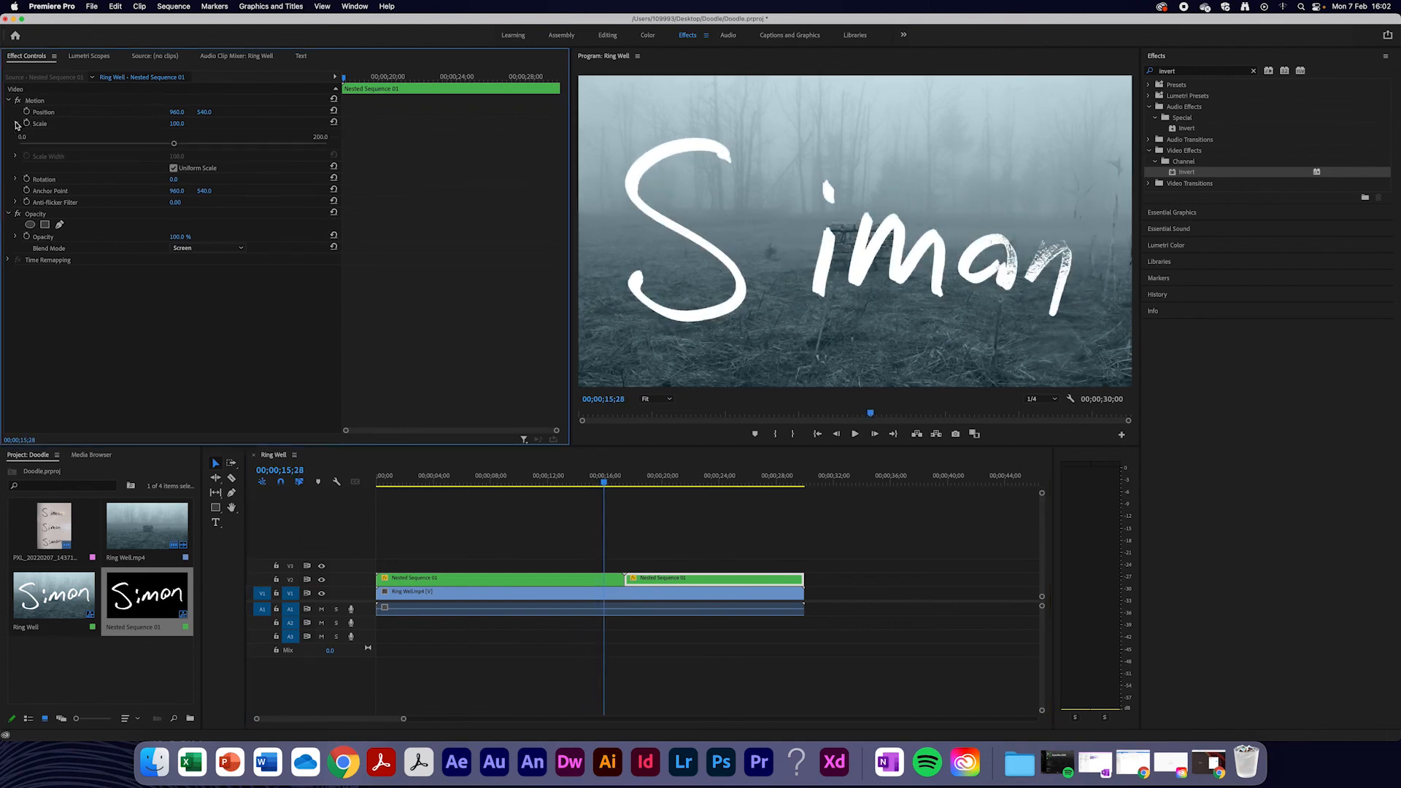
{"action": "left_click_drag", "start_coordinate": [155, 146], "coordinate": [135, 146]}
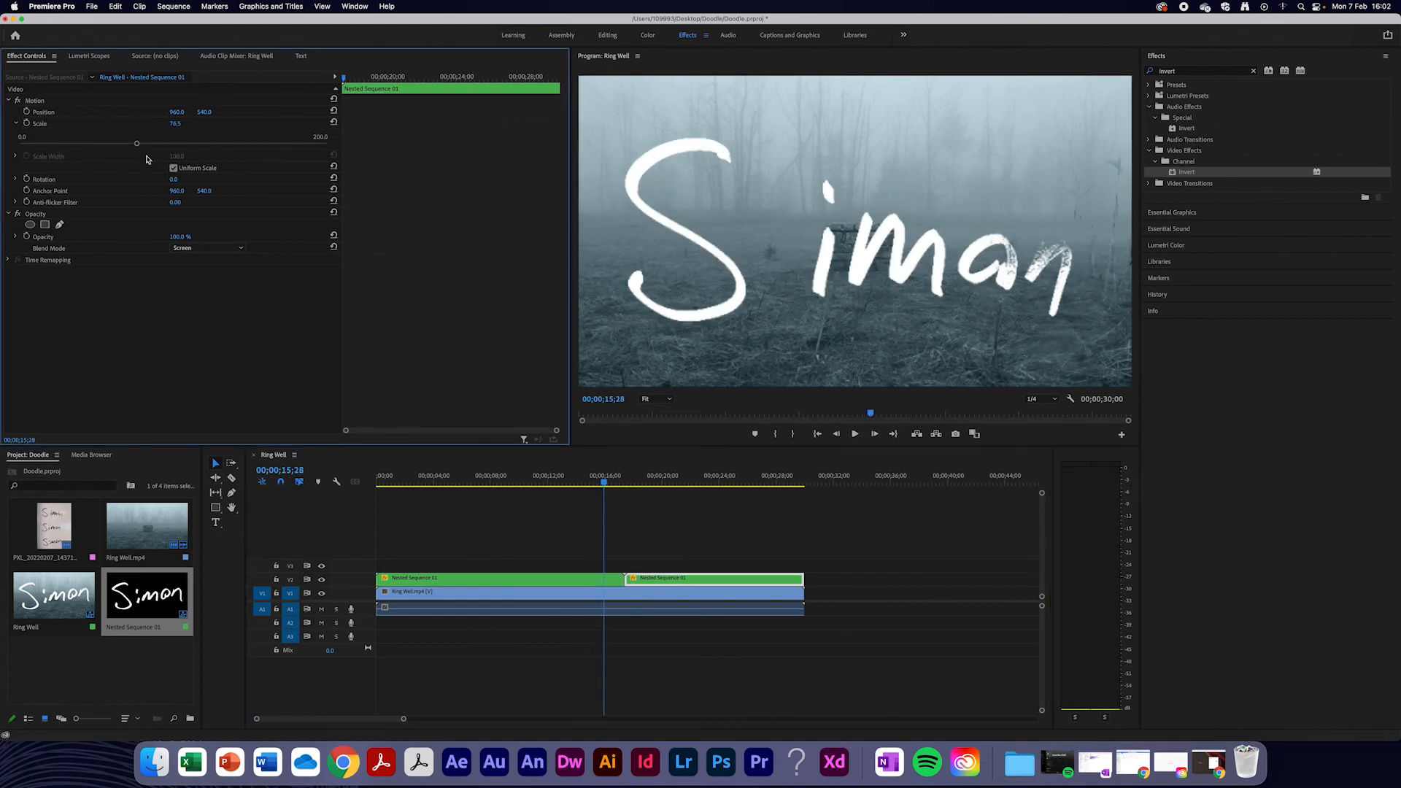
{"action": "left_click", "coordinate": [582, 478]}
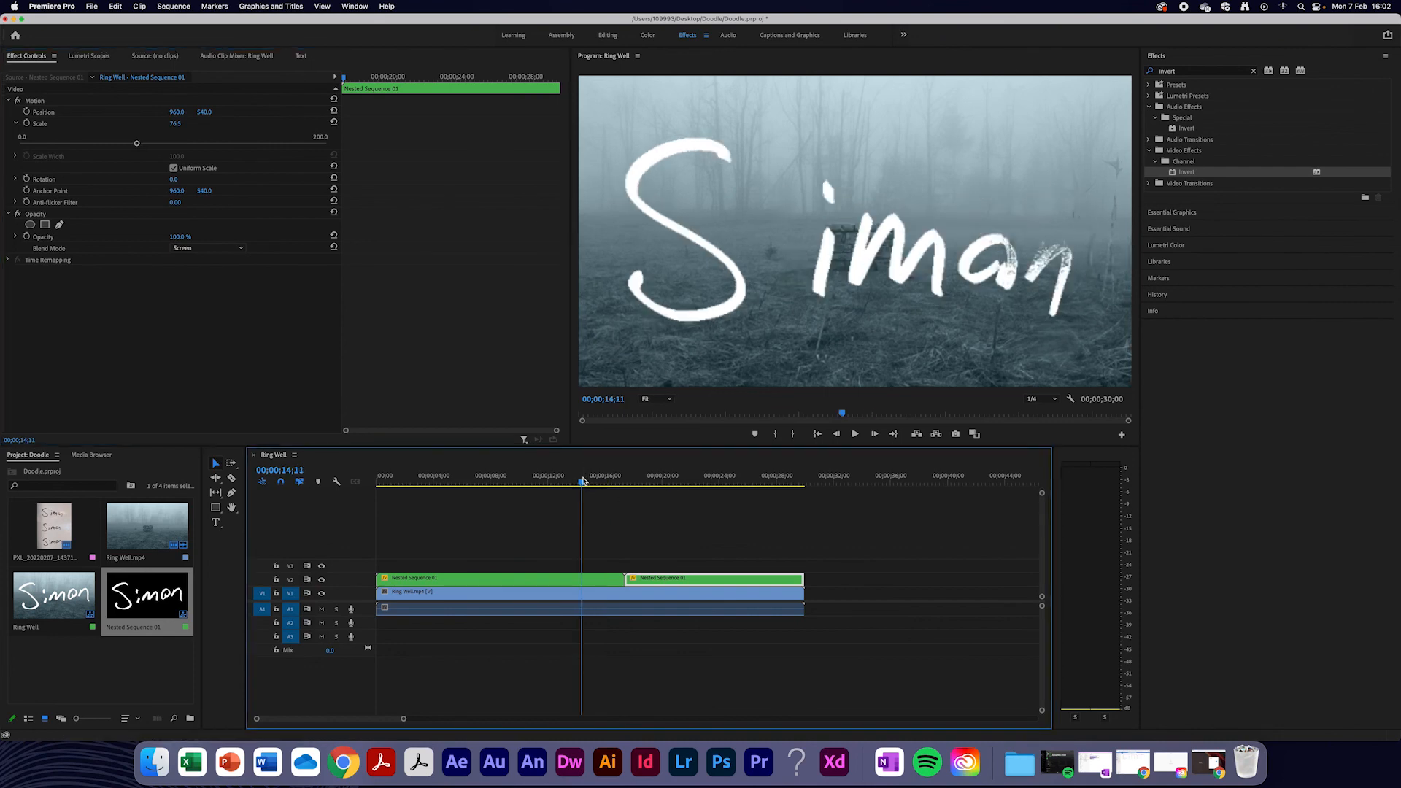
{"action": "left_click", "coordinate": [566, 577]}
{"action": "left_click_drag", "start_coordinate": [175, 124], "coordinate": [114, 124]}
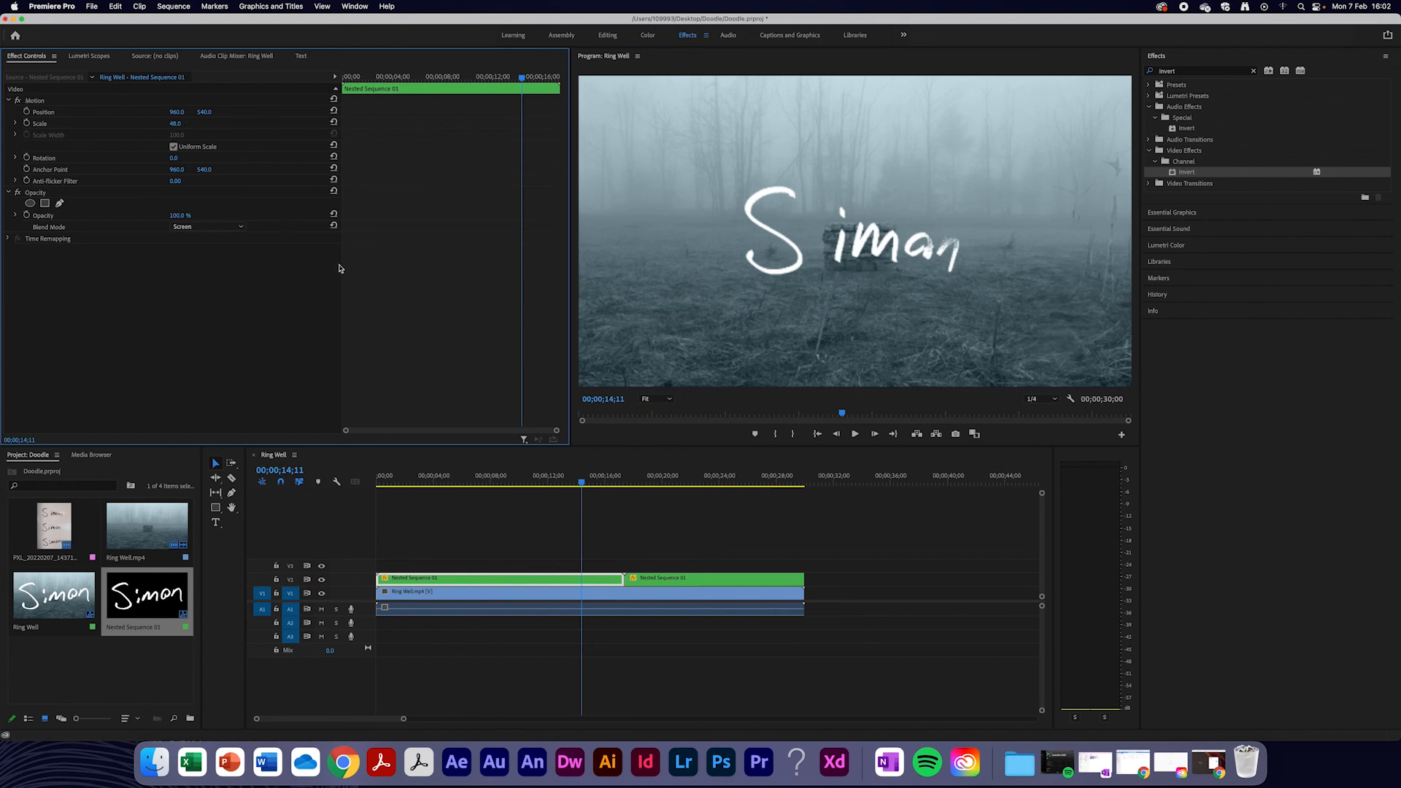
Play the timeline from the start again to check the reduced handwriting in the first nested clip
{"action": "left_click", "coordinate": [383, 479]}
{"action": "key", "text": "space"}
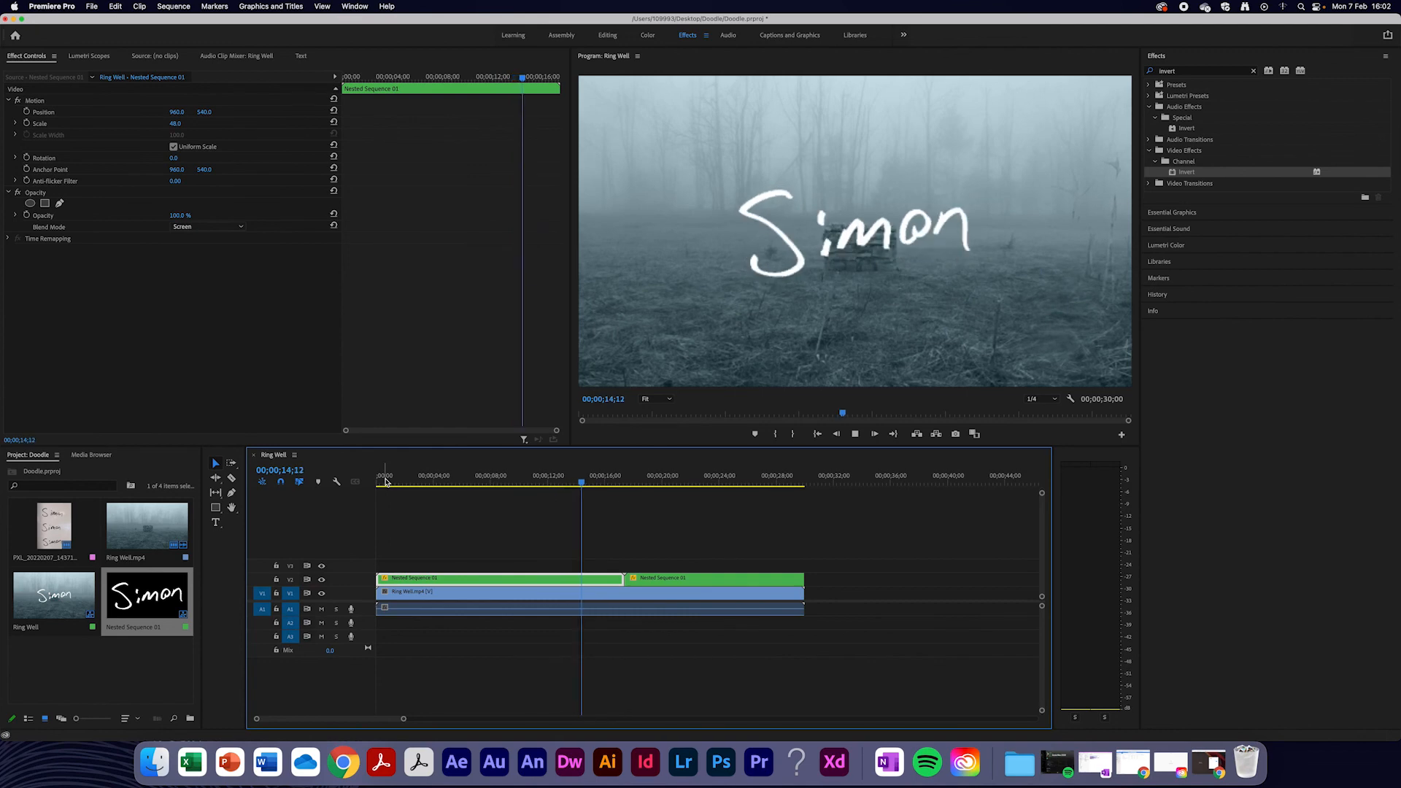
{"action": "key", "text": "space"}
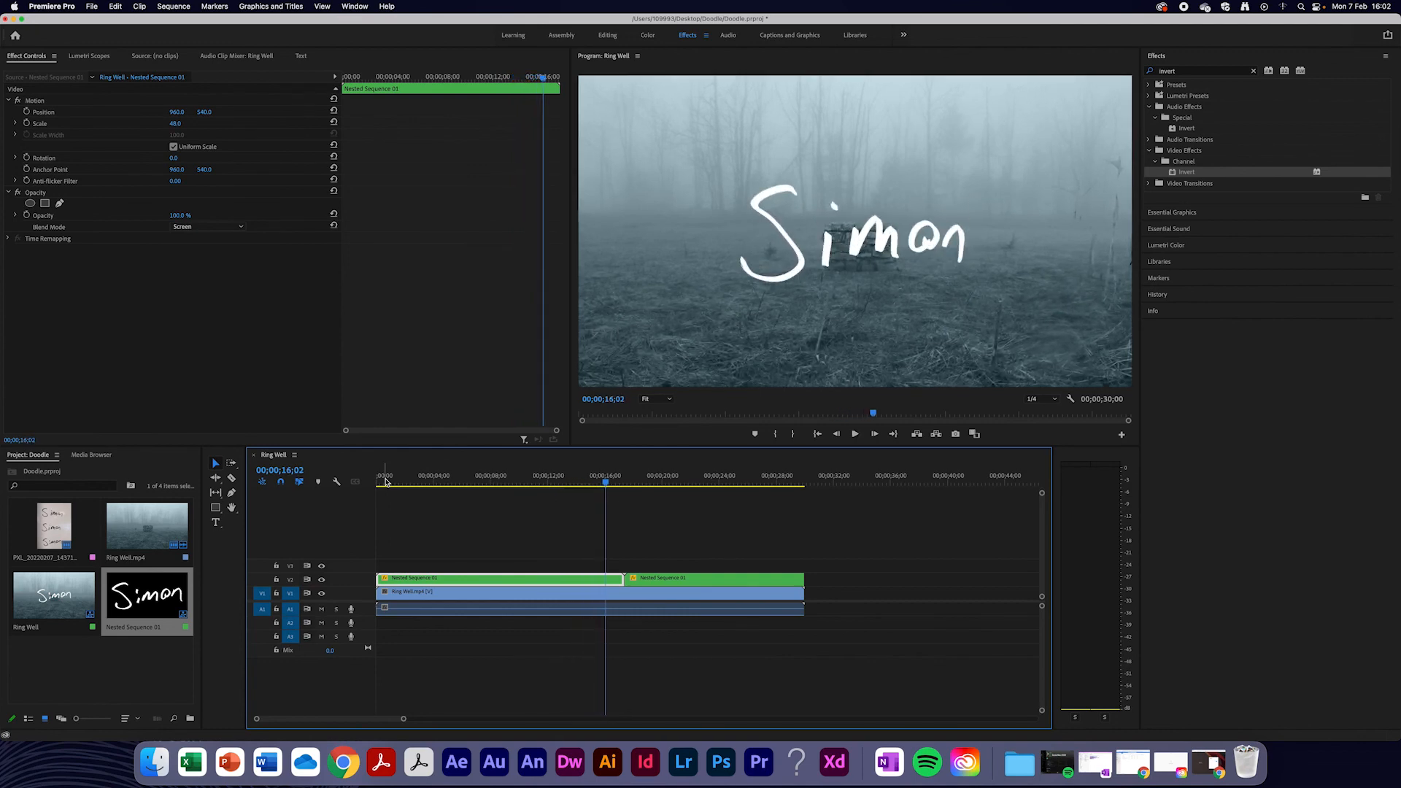